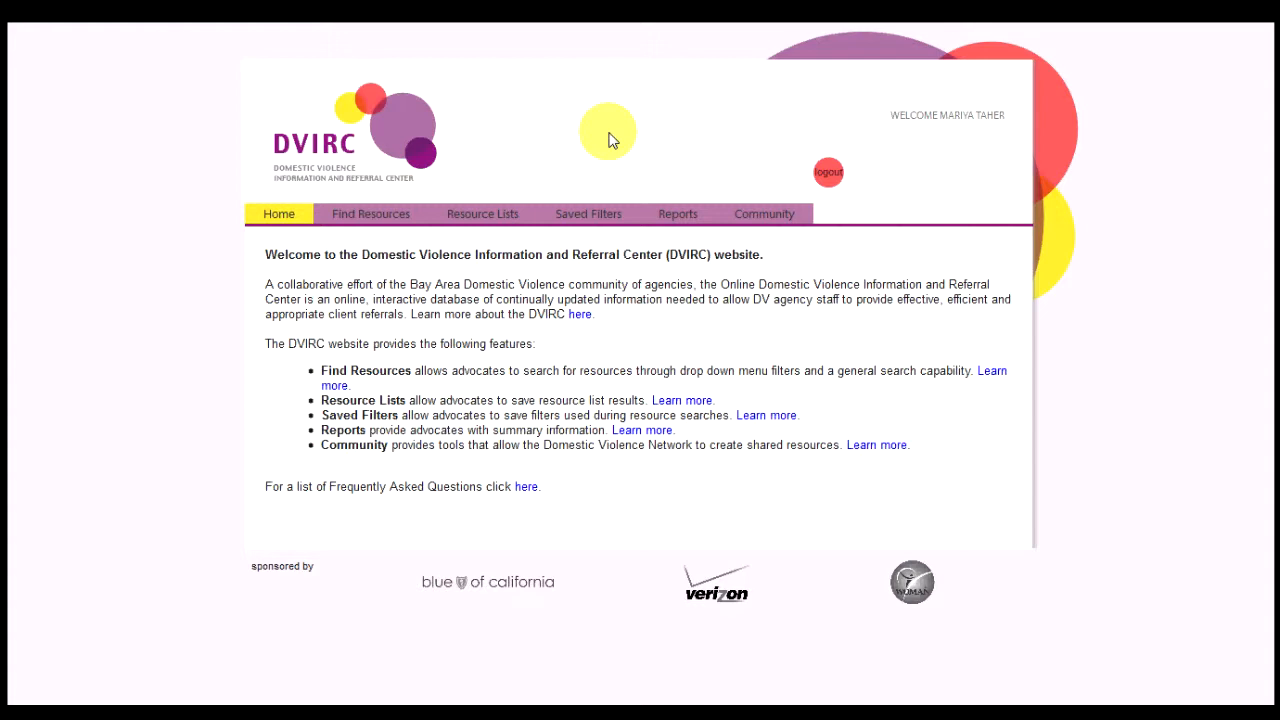
- Open the Community page and view its Calendar of Events by week and by day
click(768, 218)
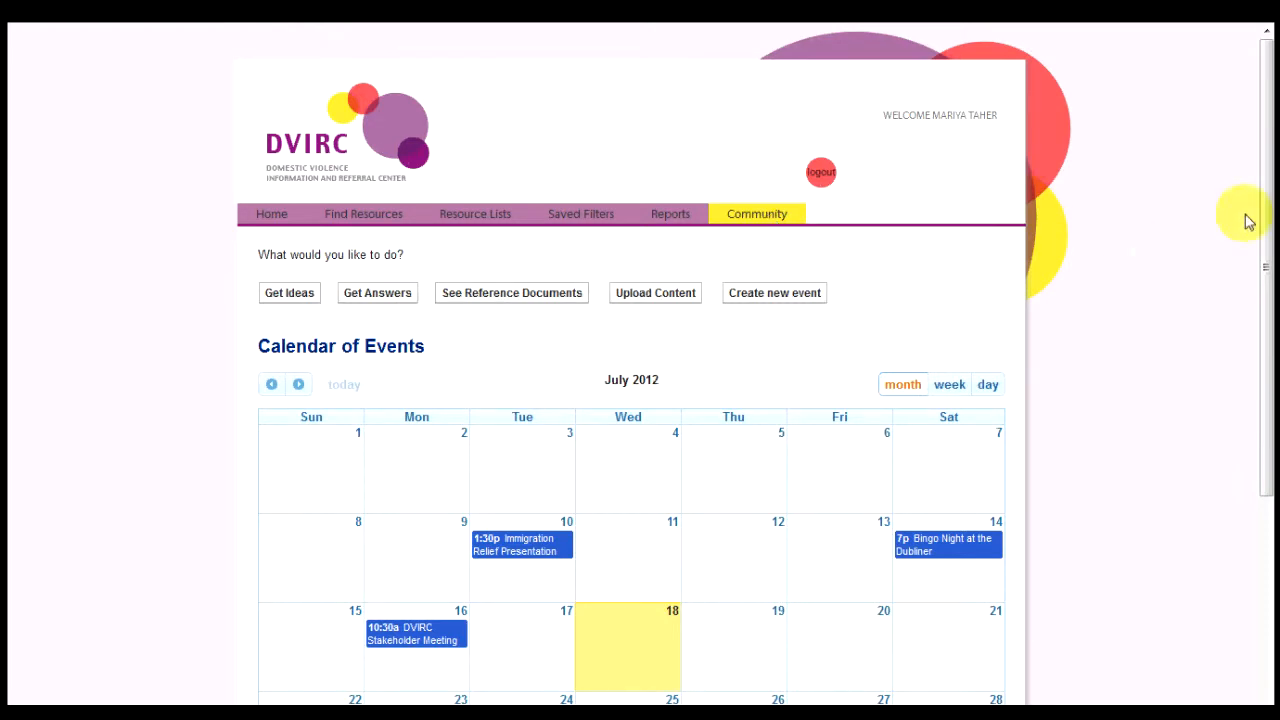
drag(1260, 194, 1274, 334)
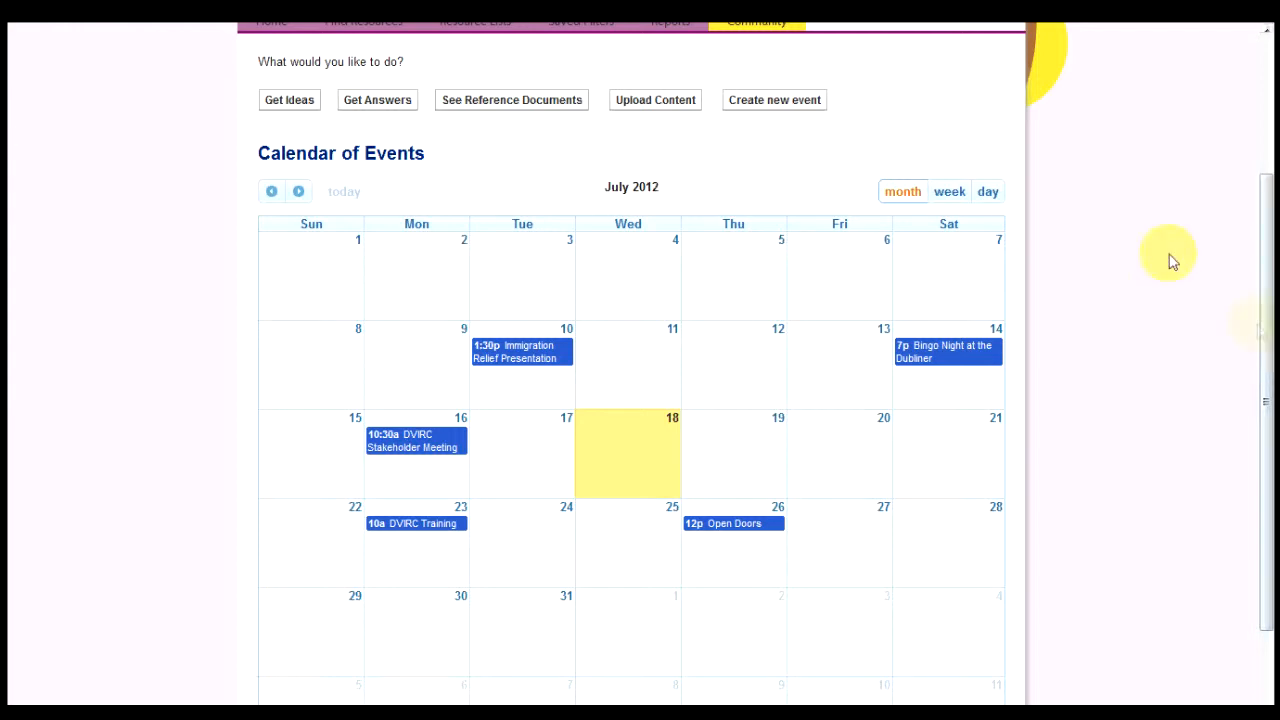
click(949, 192)
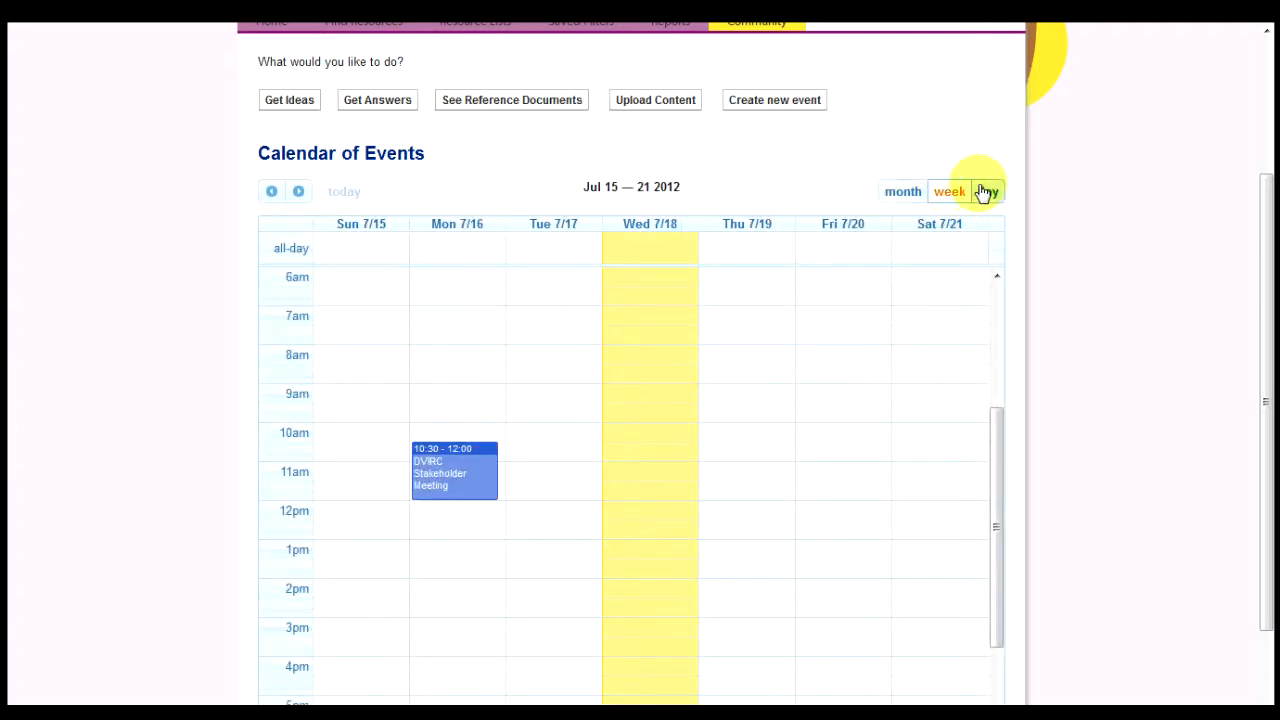
click(988, 193)
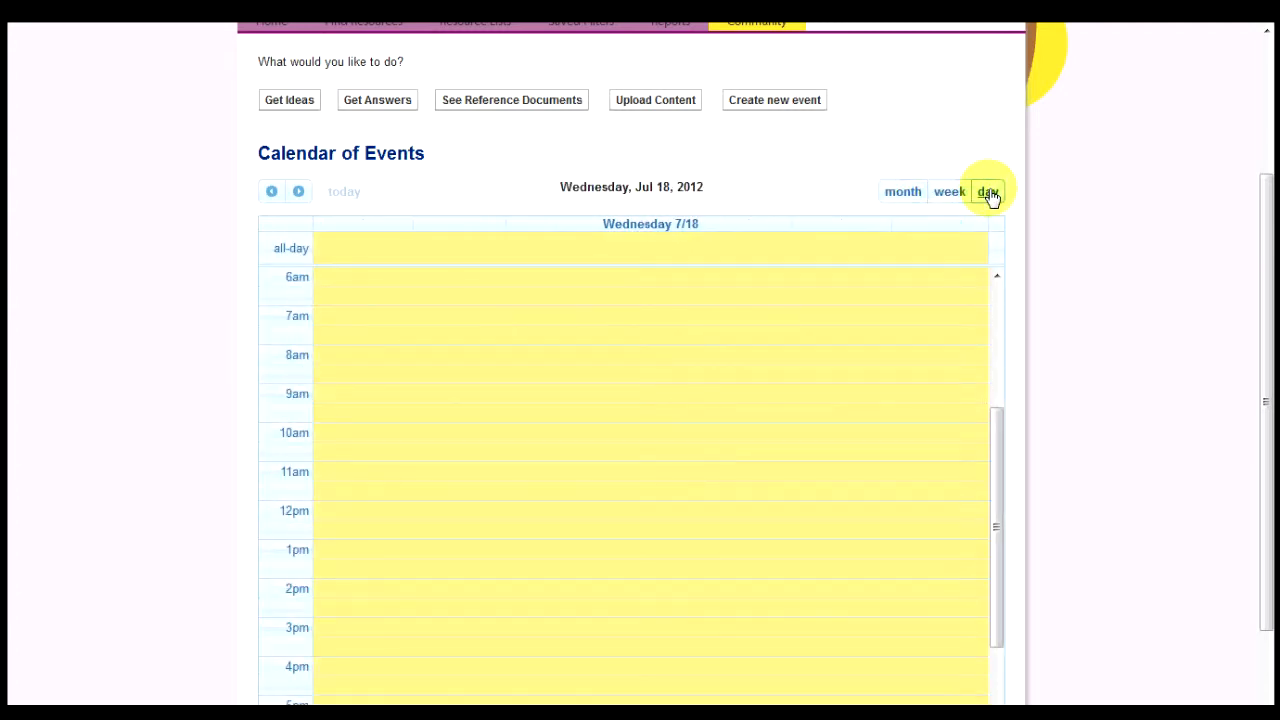
- Browse the calendar to the previous day and forward again, and return it to the month view
click(273, 195)
click(274, 195)
click(304, 202)
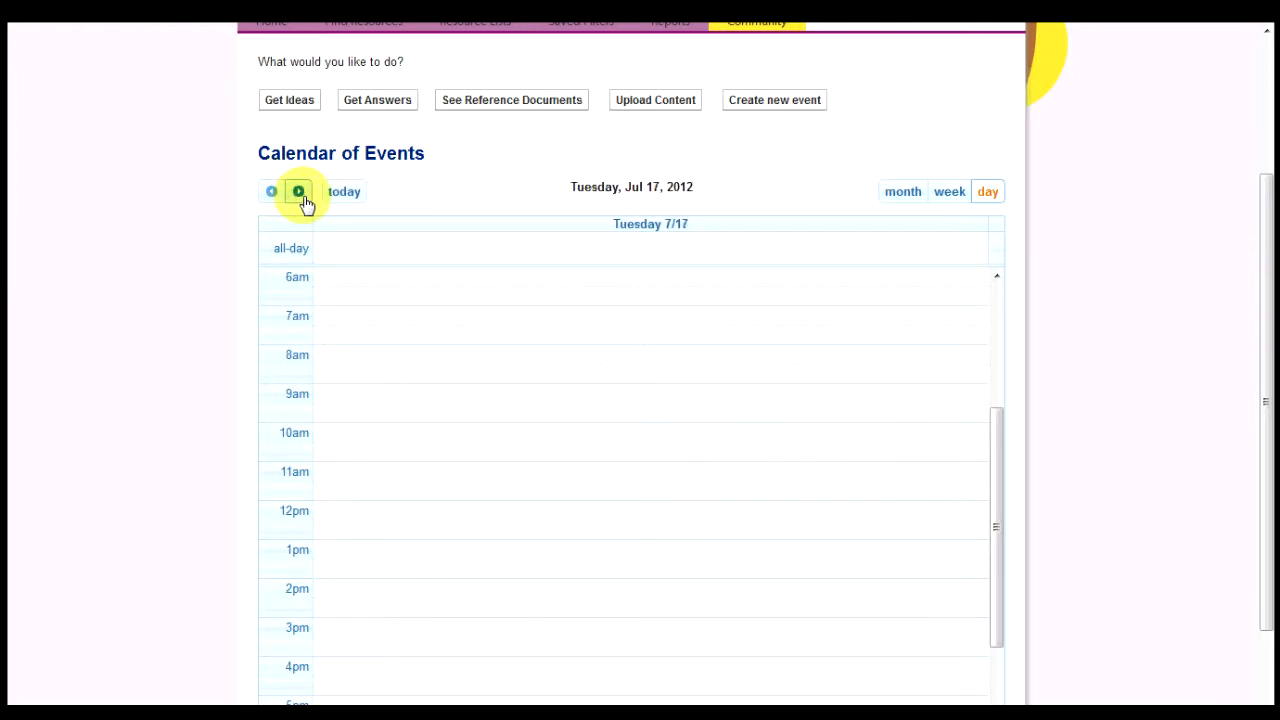
click(299, 193)
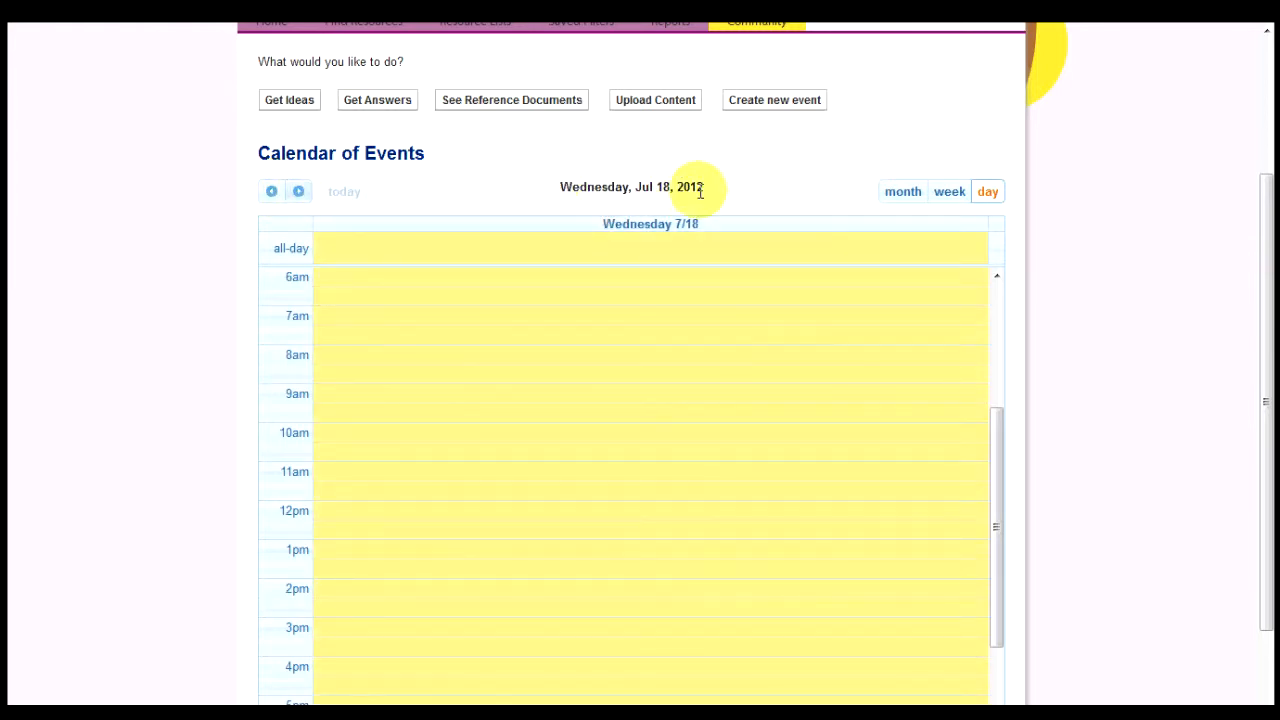
click(914, 200)
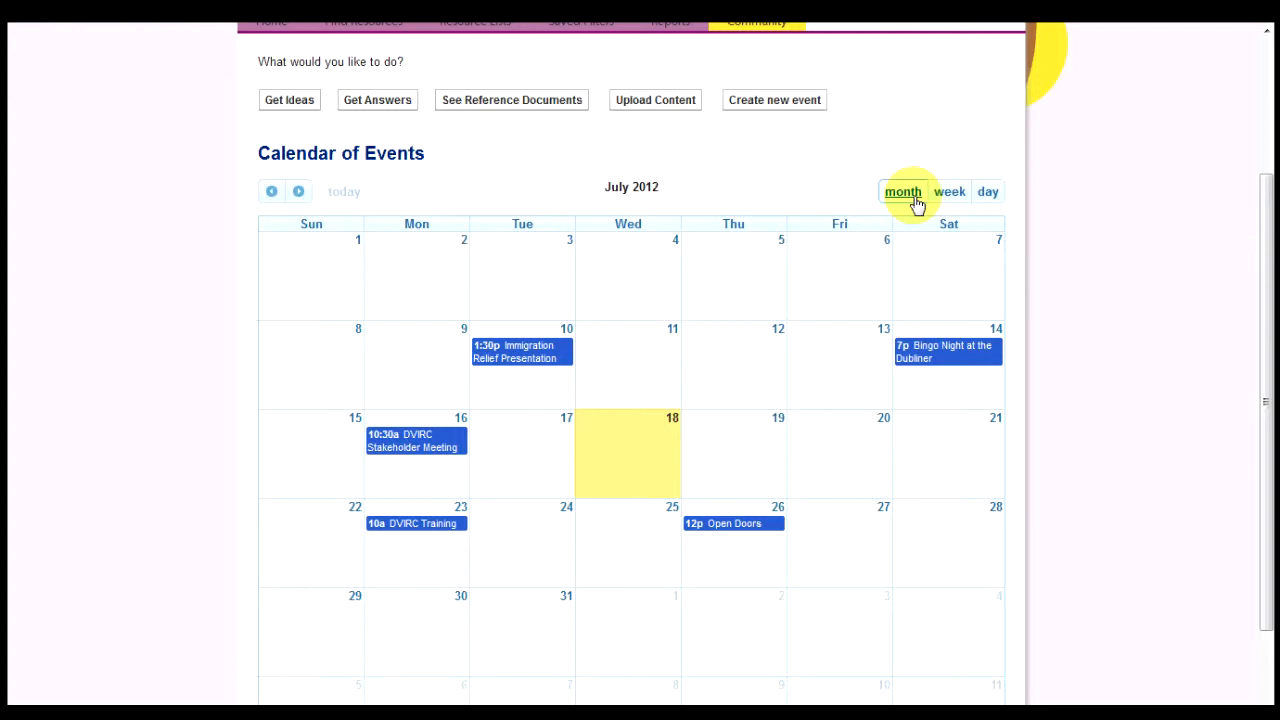
- Open the Bingo Night at the Dubliner event and review its description, location, dates and times
click(933, 357)
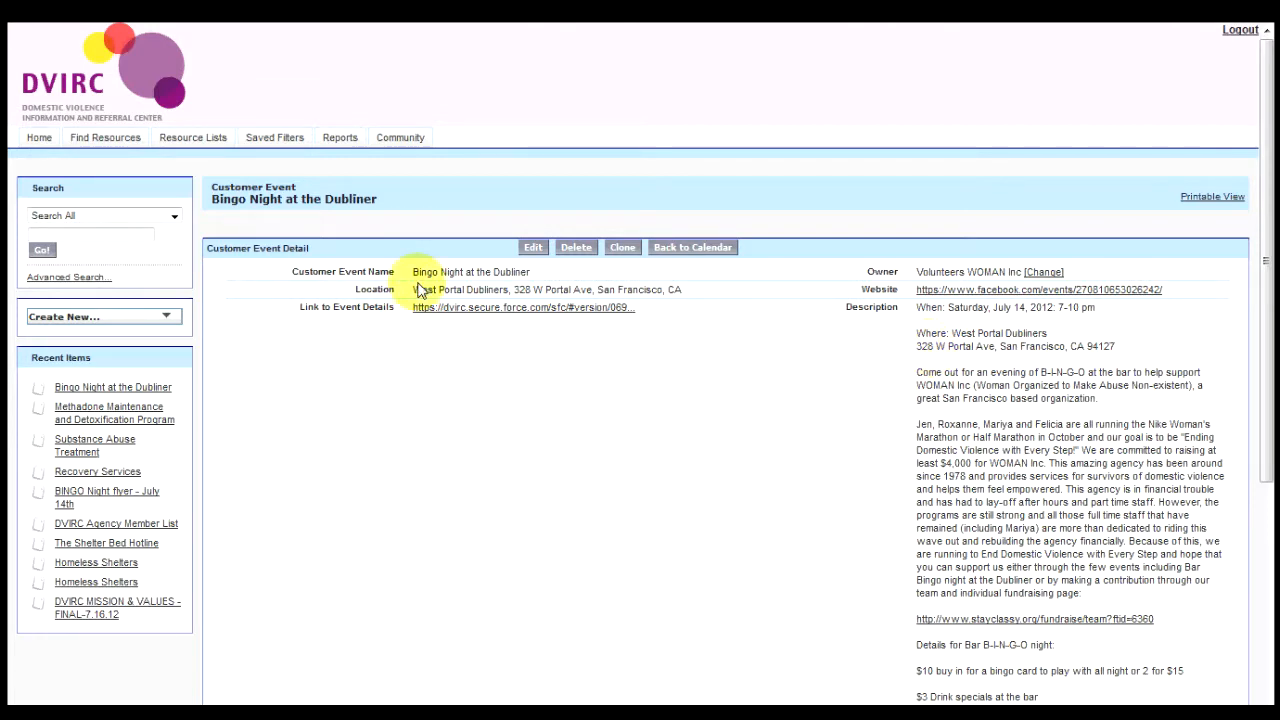
scroll(1266, 414, down, 3)
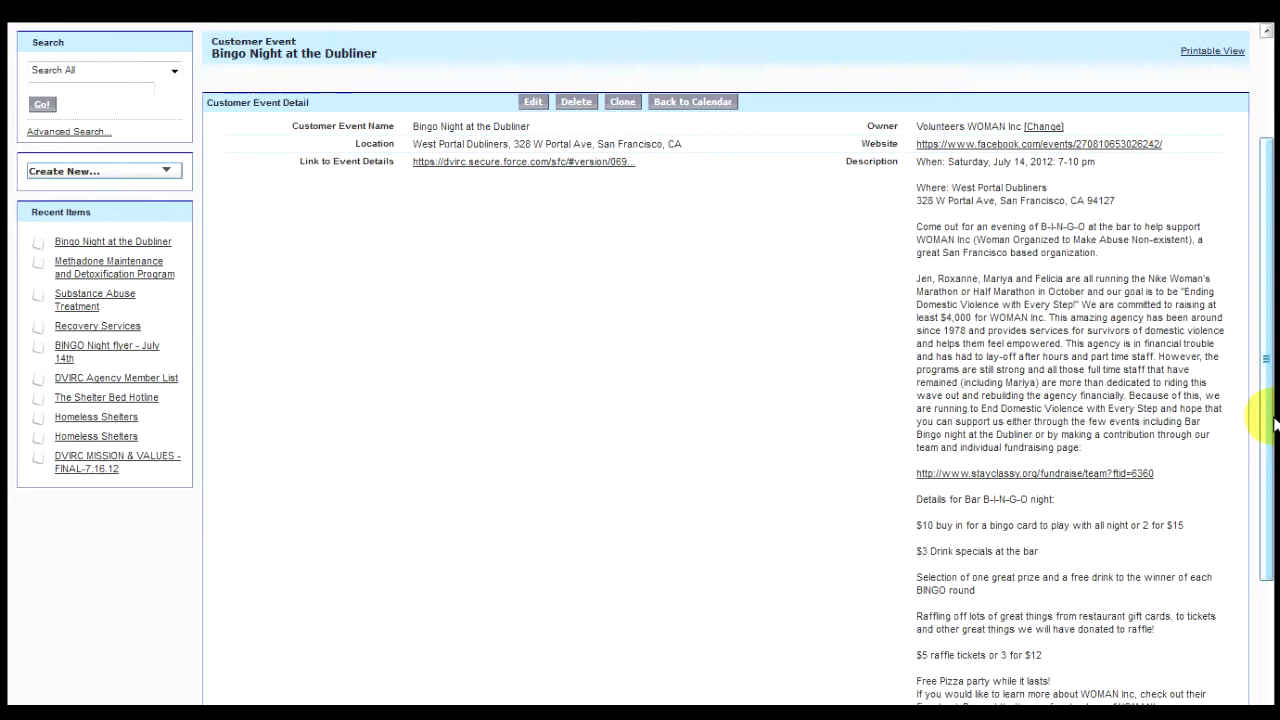
drag(1272, 424, 1257, 517)
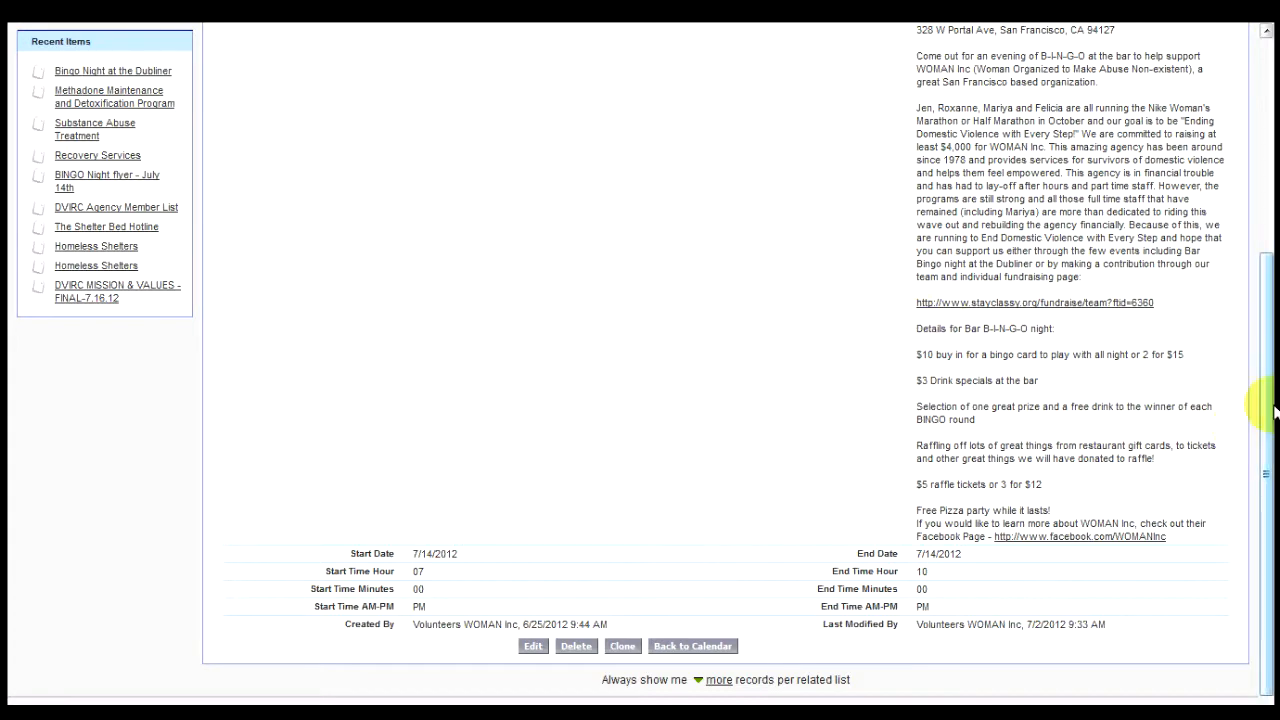
drag(1273, 394, 1270, 320)
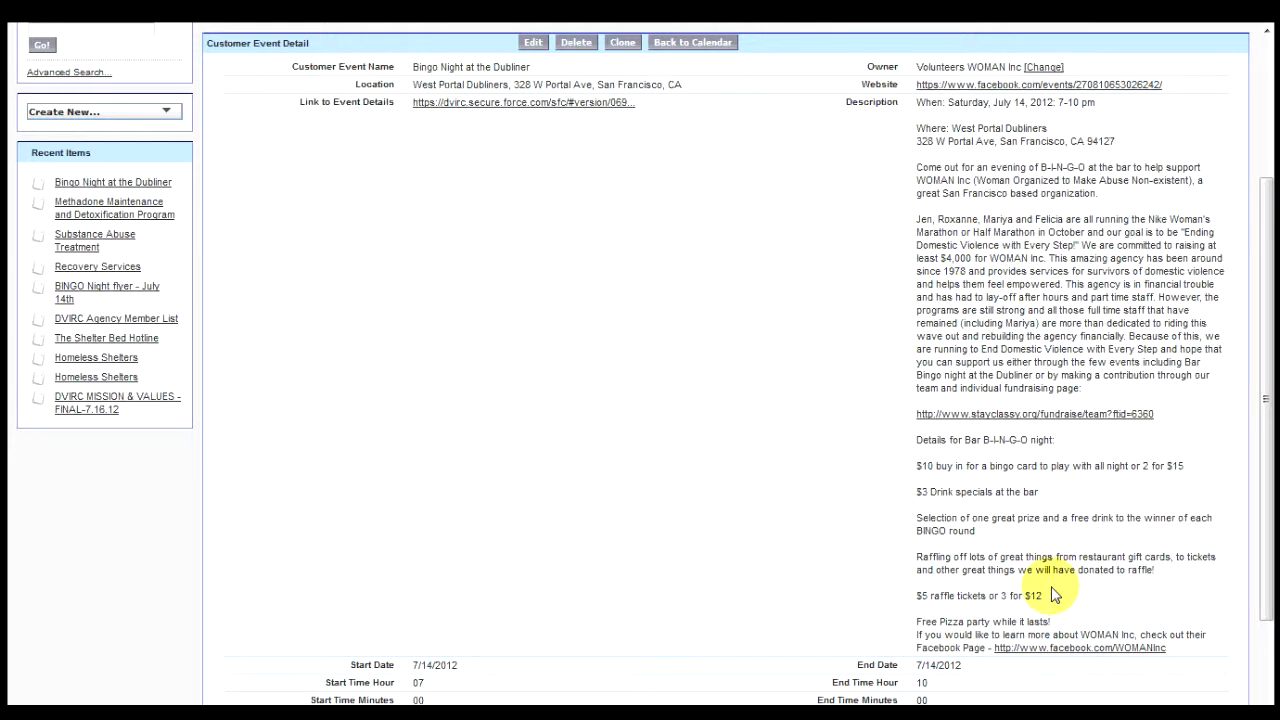
- View the event's linked Facebook page and return to the Bingo Night event record
click(967, 88)
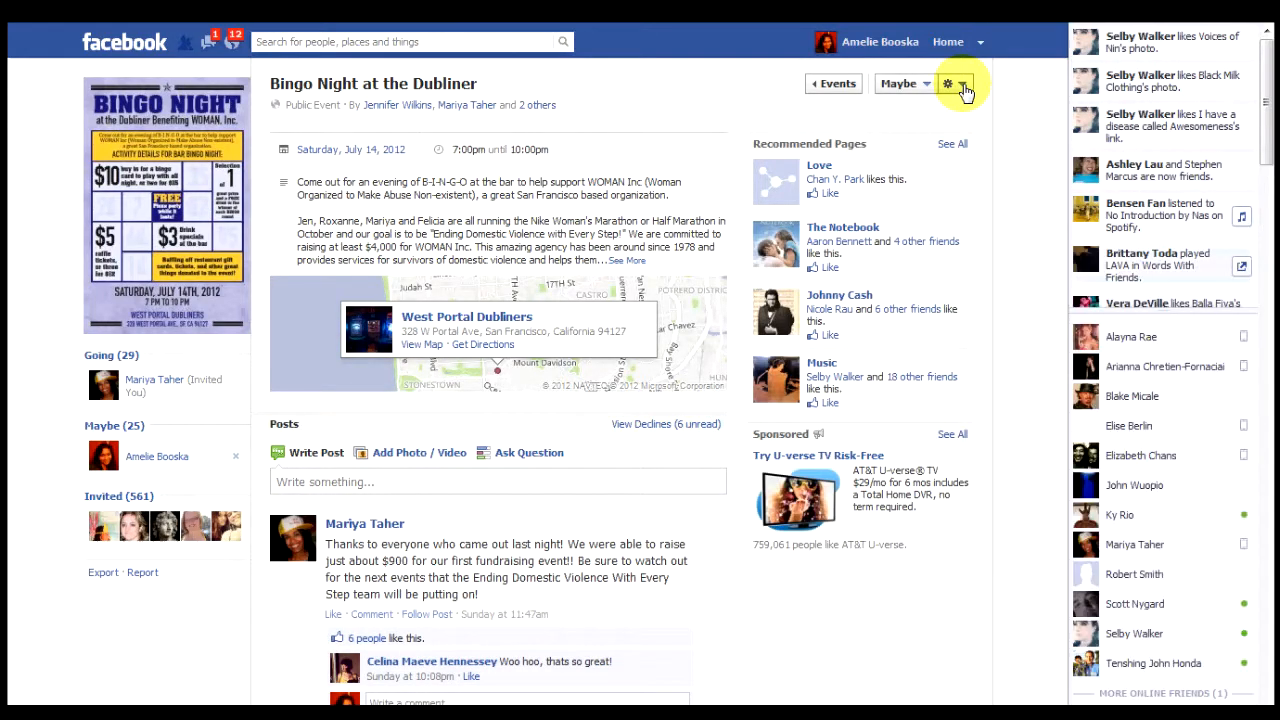
mouse_move(1046, 24)
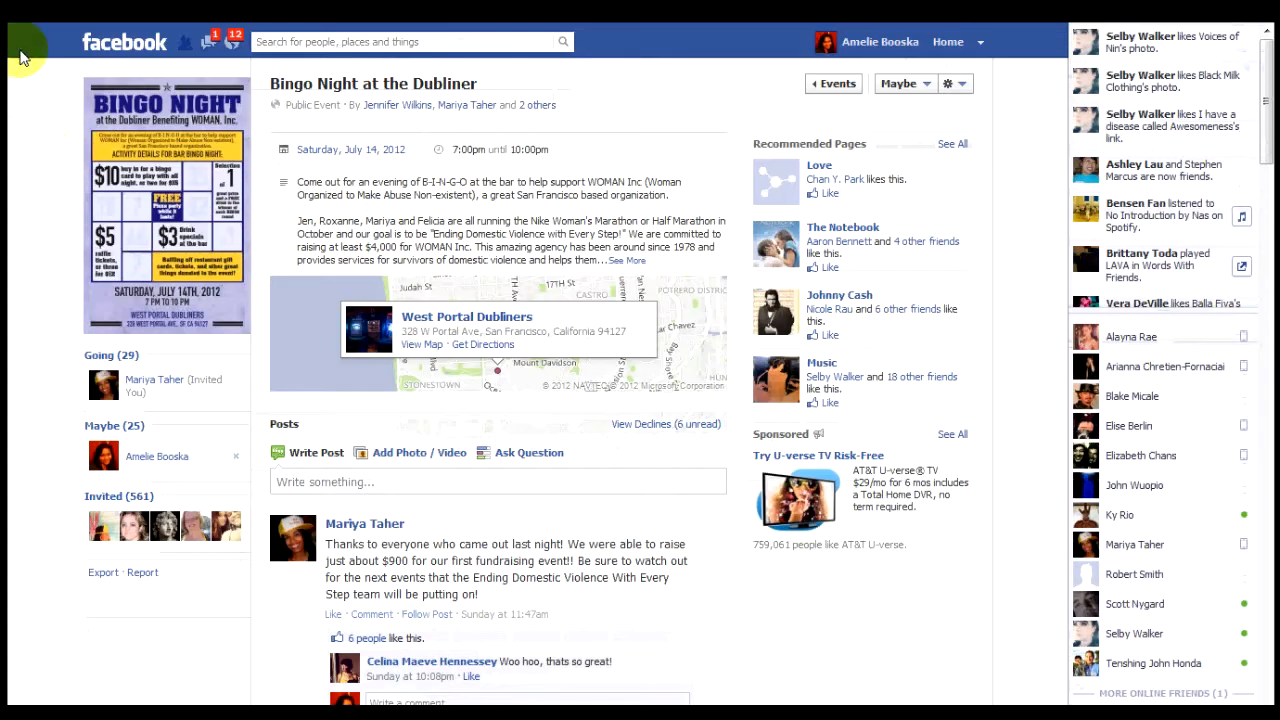
mouse_move(18, 24)
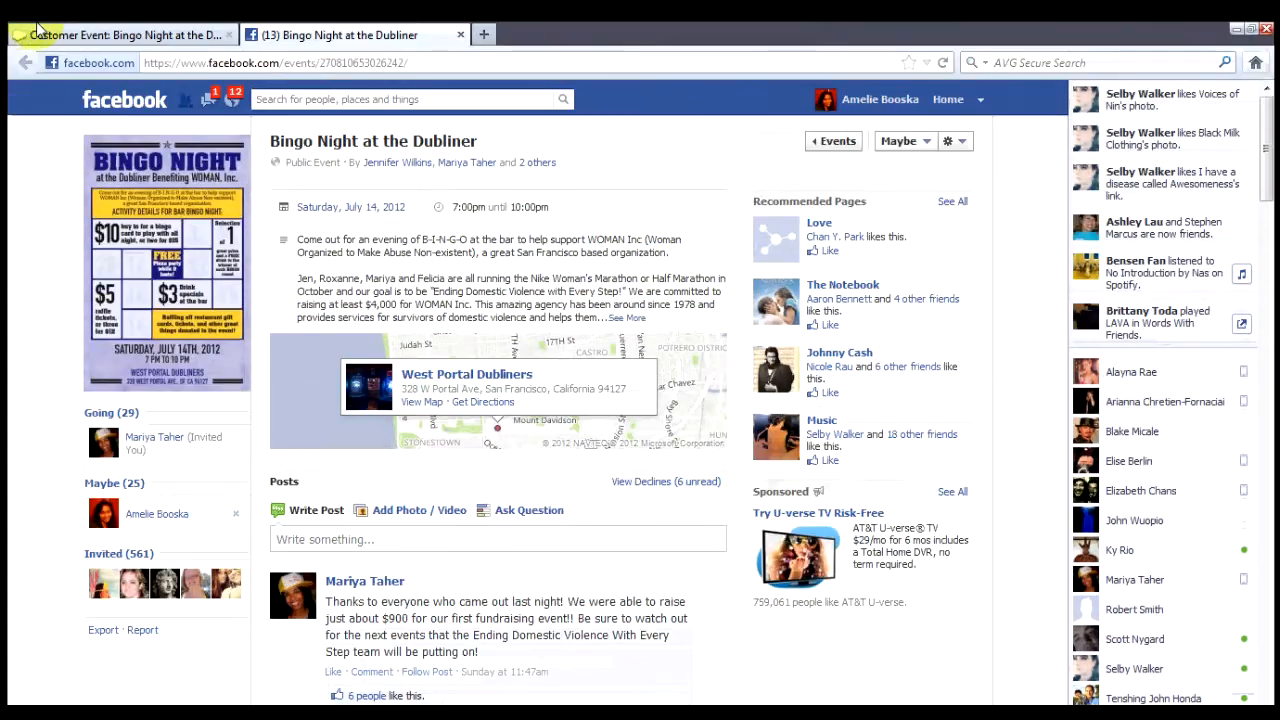
click(82, 37)
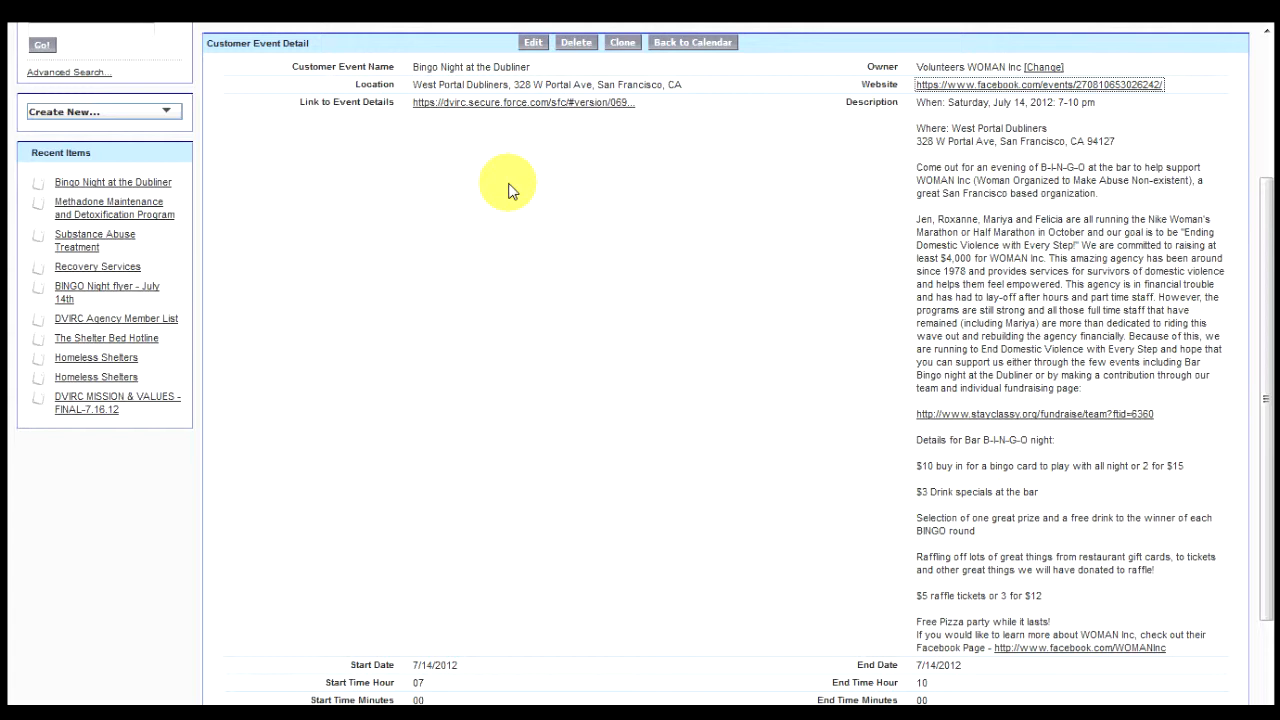
- View the event flyer through the Link to Event Details and return to the Bingo Night event record
click(477, 104)
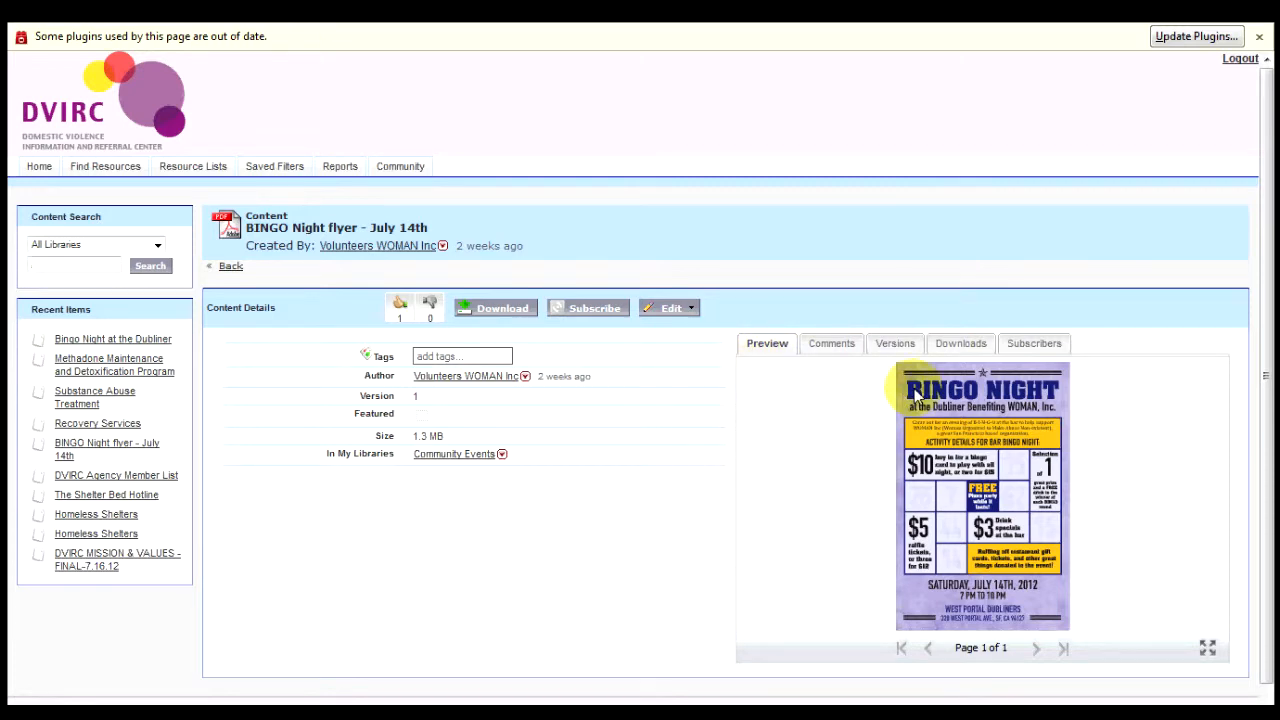
mouse_move(30, 20)
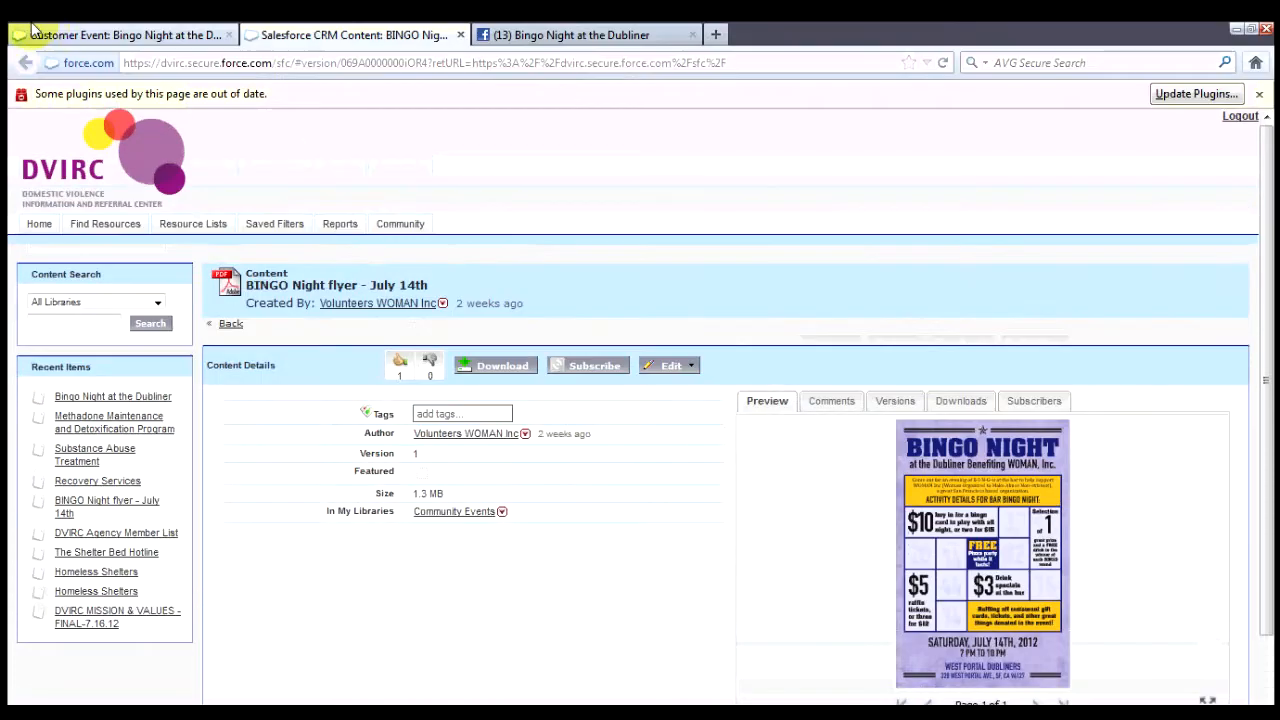
click(103, 34)
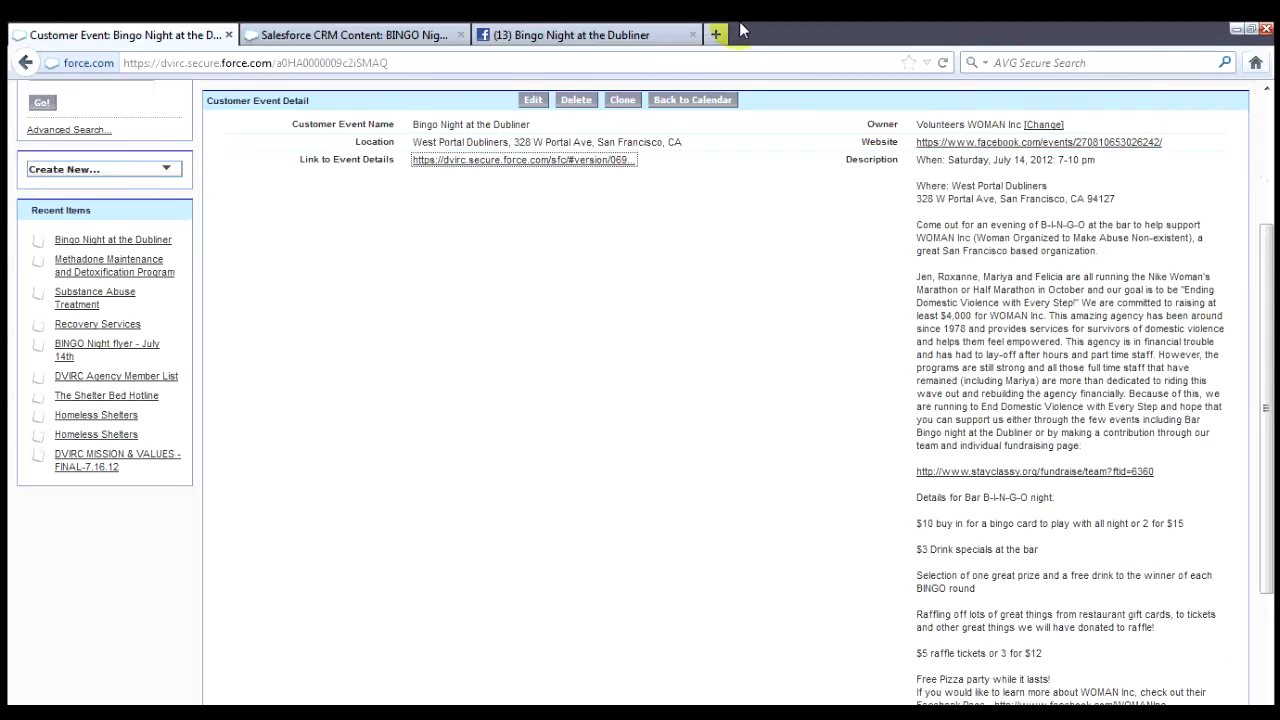
- From the Community calendar, start a new event named "Test Event" and enter the venue's street address as its location
click(716, 42)
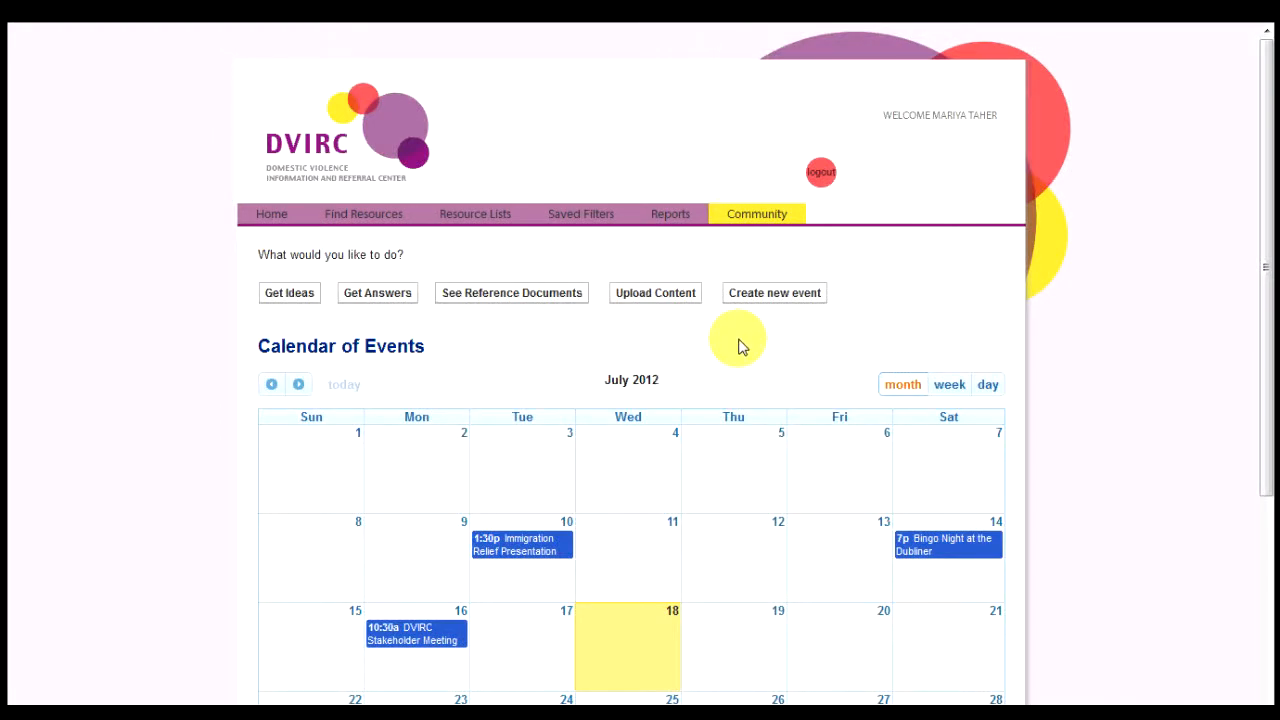
click(777, 300)
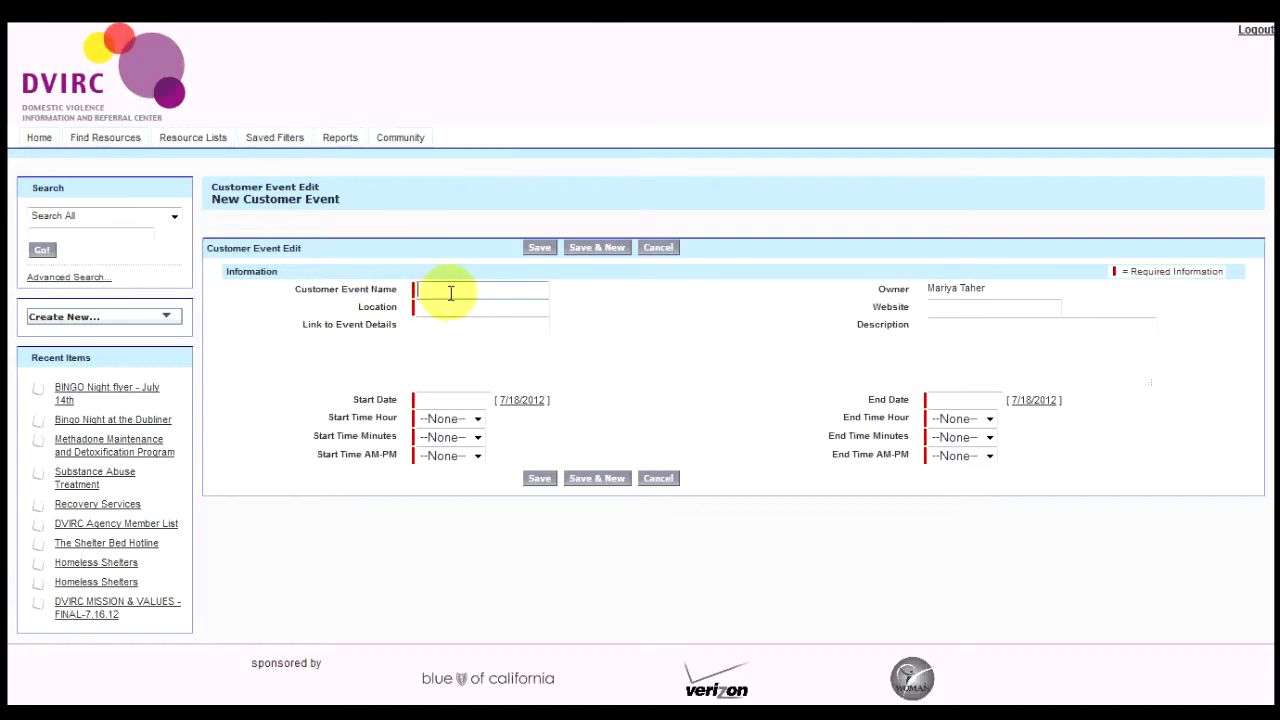
text(Test Event)
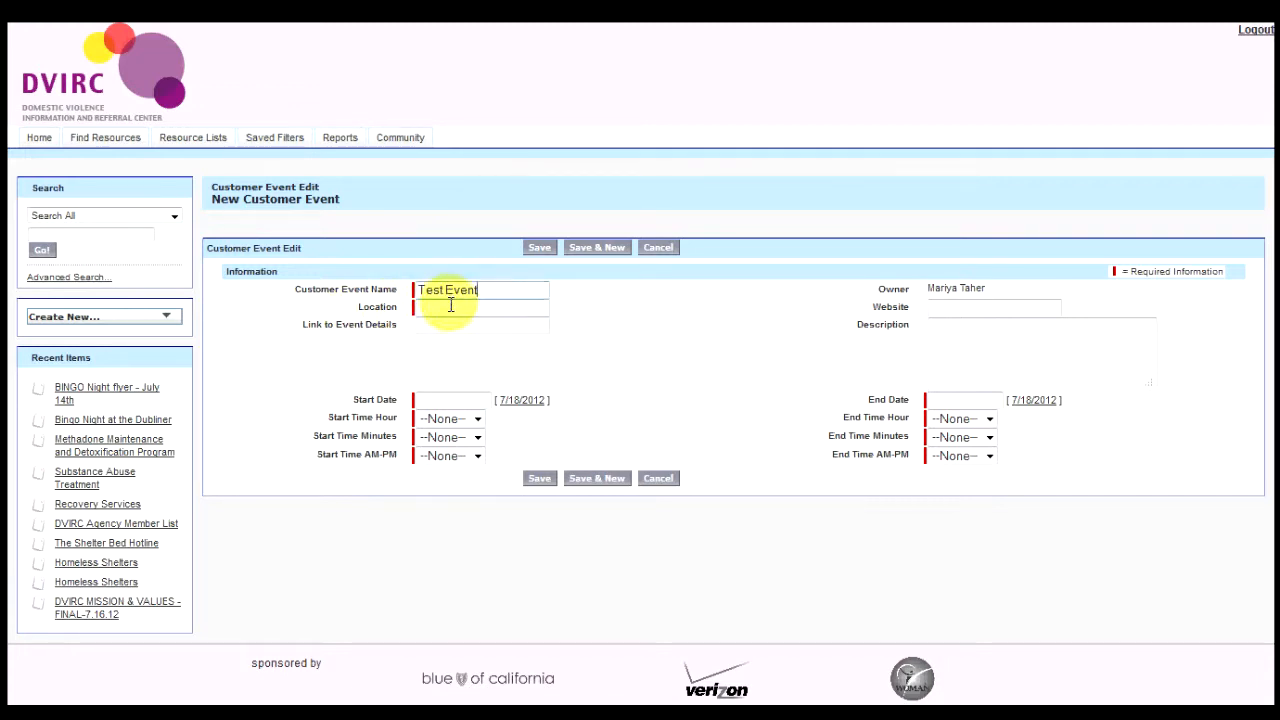
click(450, 308)
text(333 Valencia S)
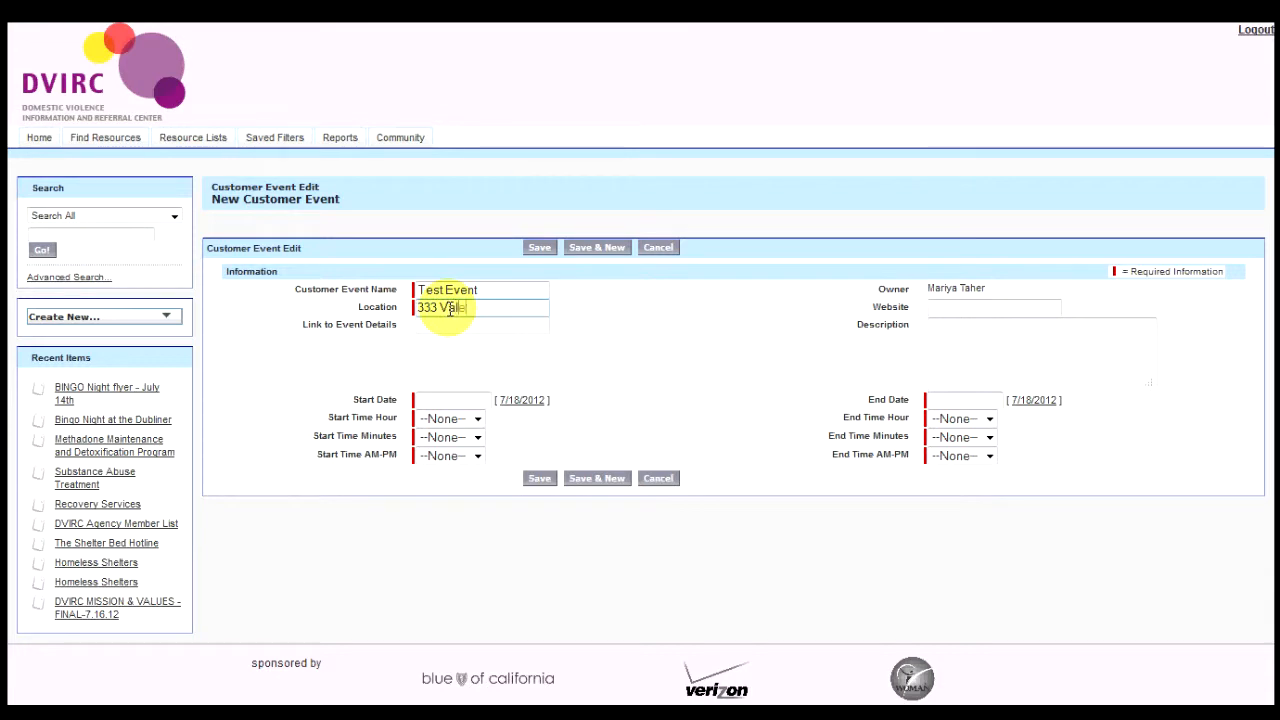
text(t, Stu)
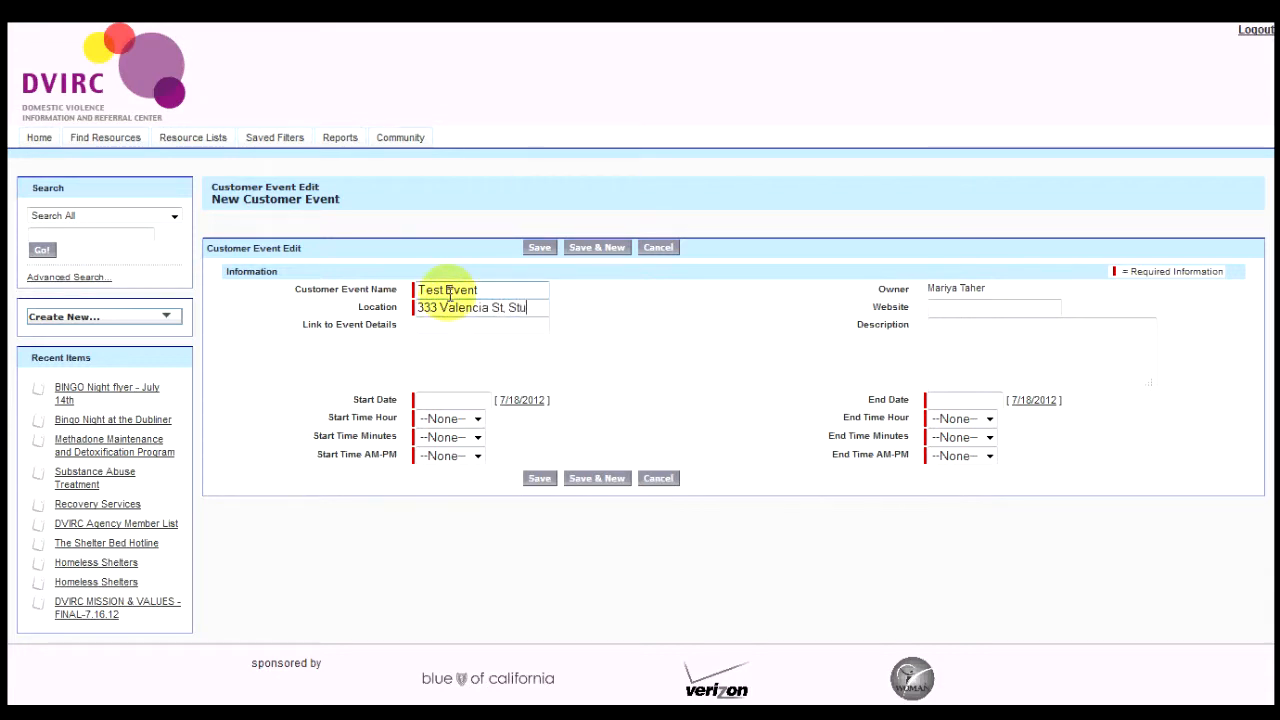
text(ite 450)
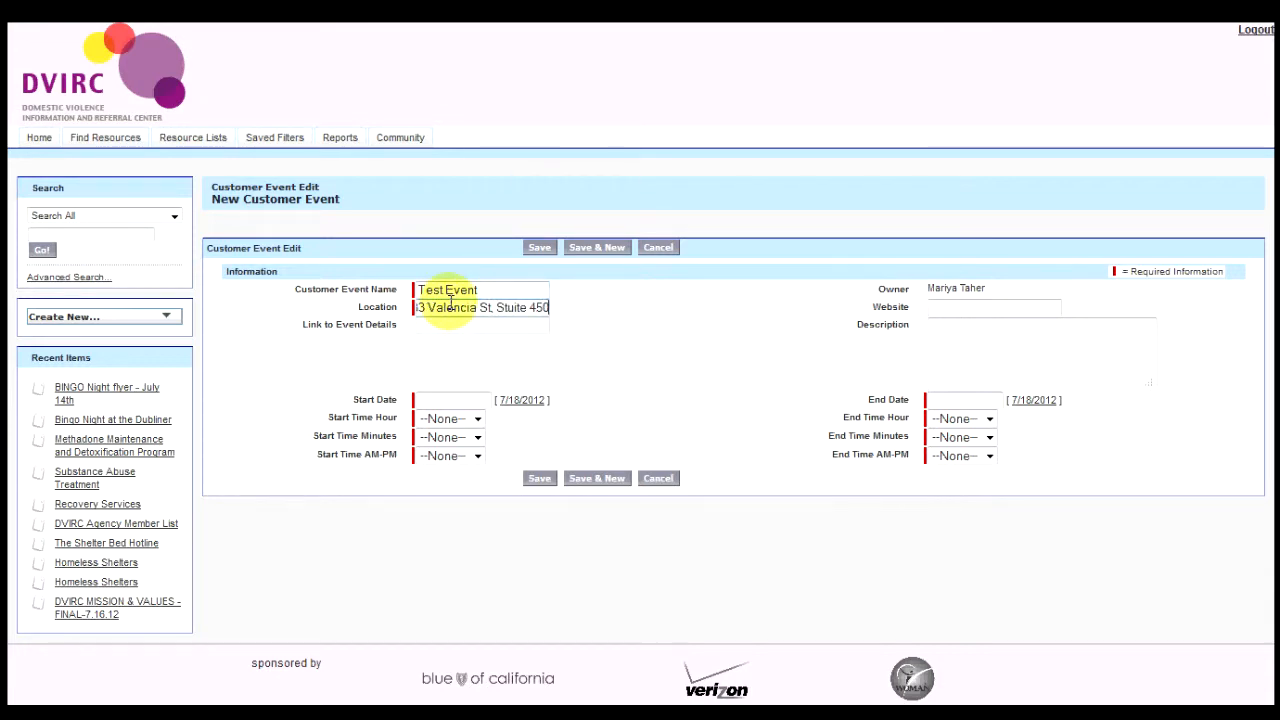
- Set both the start date and the end date of the new event to 7/31/2012
click(450, 401)
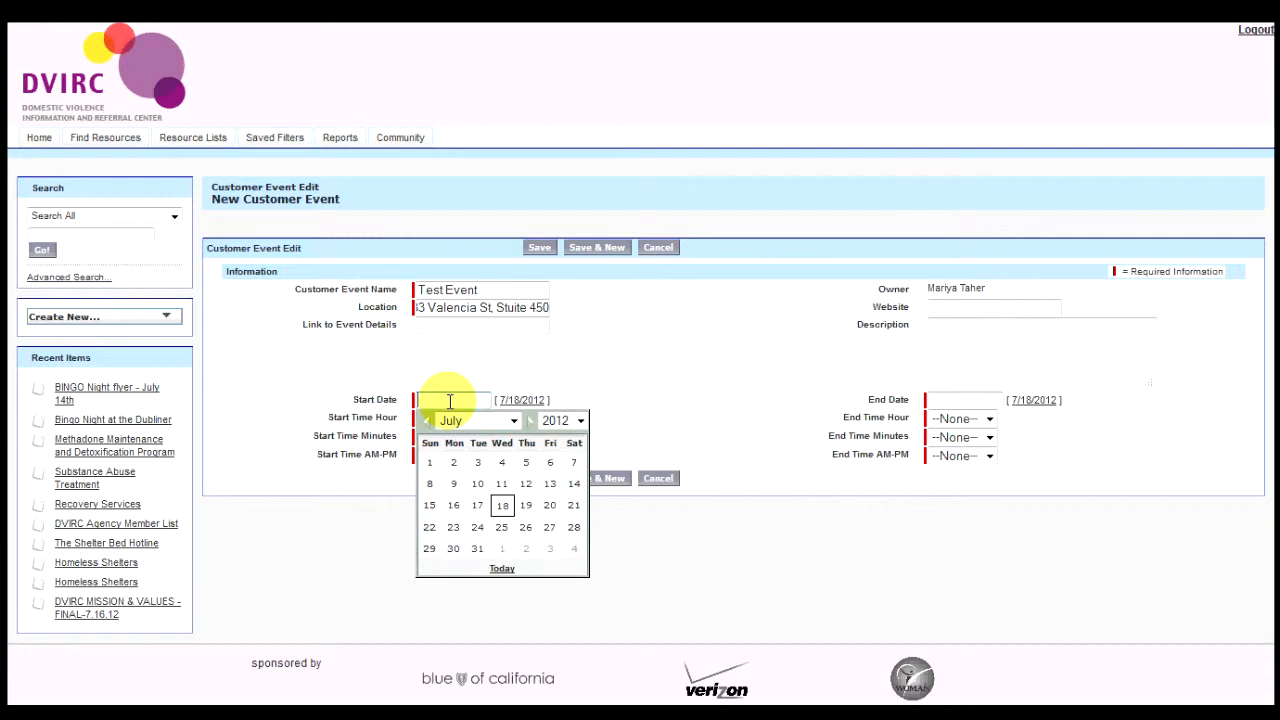
click(477, 549)
click(978, 400)
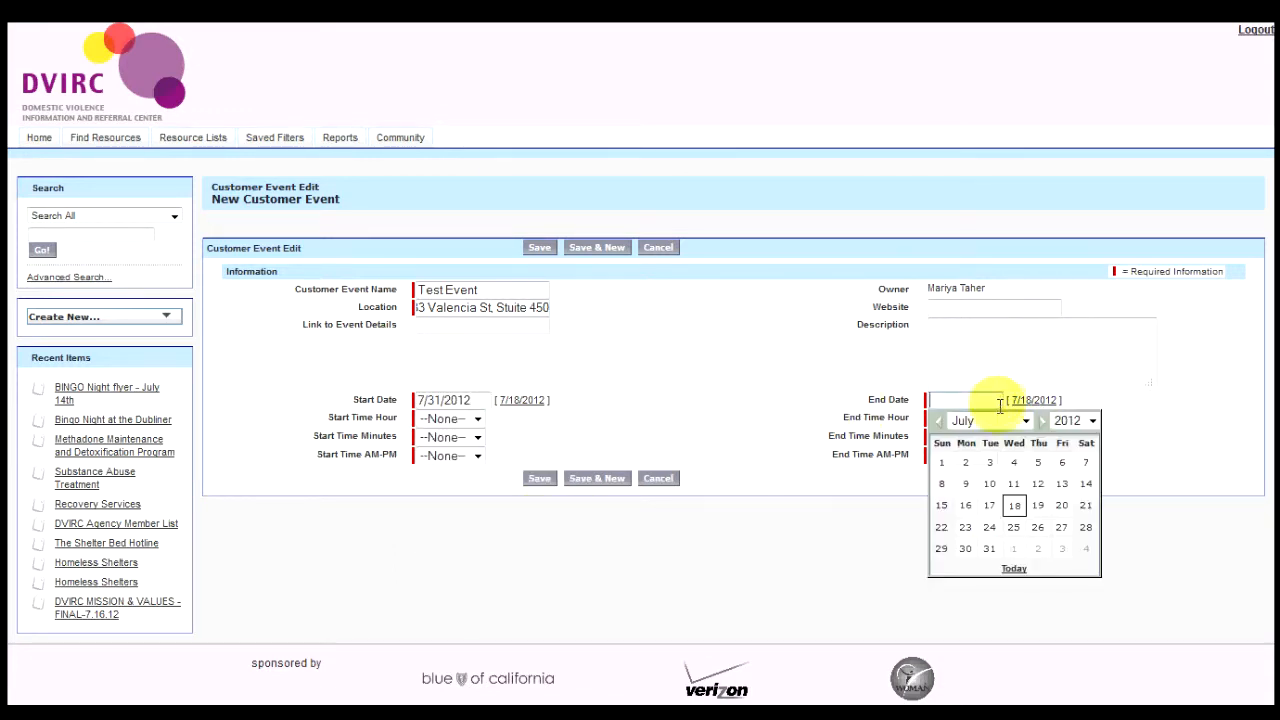
click(989, 549)
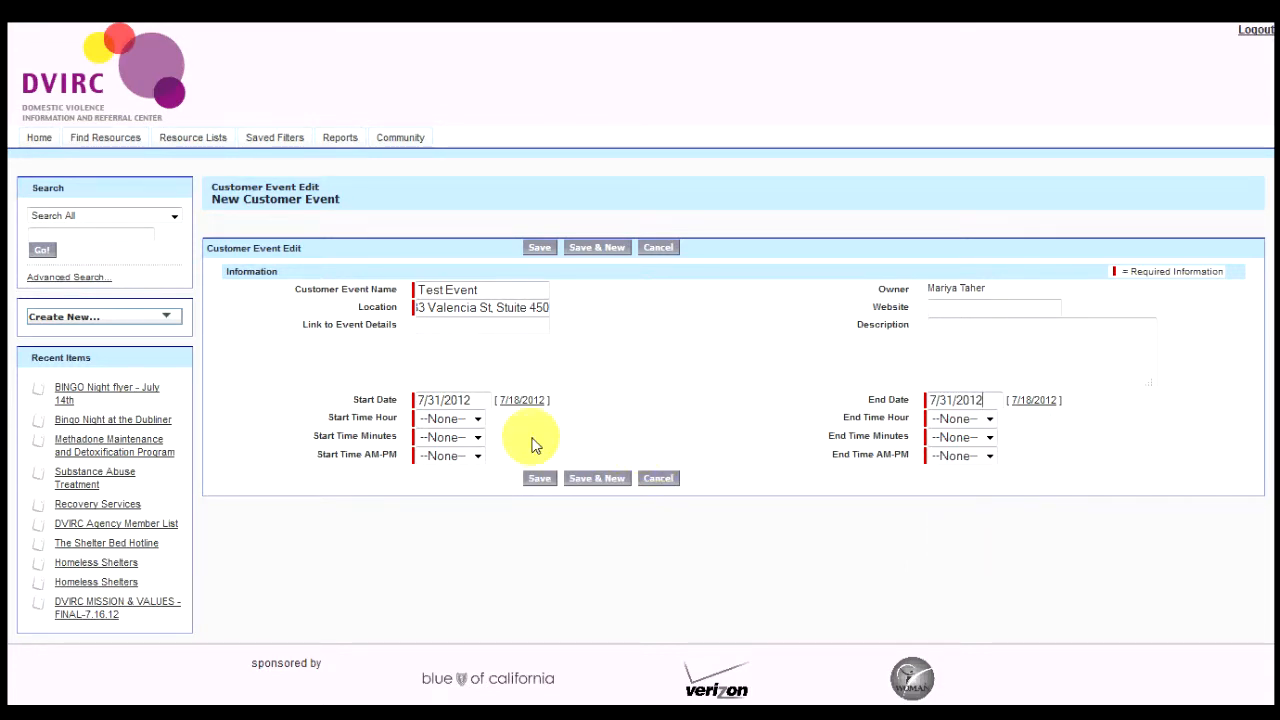
- Set the event's start time to hour 06, minutes 00, PM
click(477, 419)
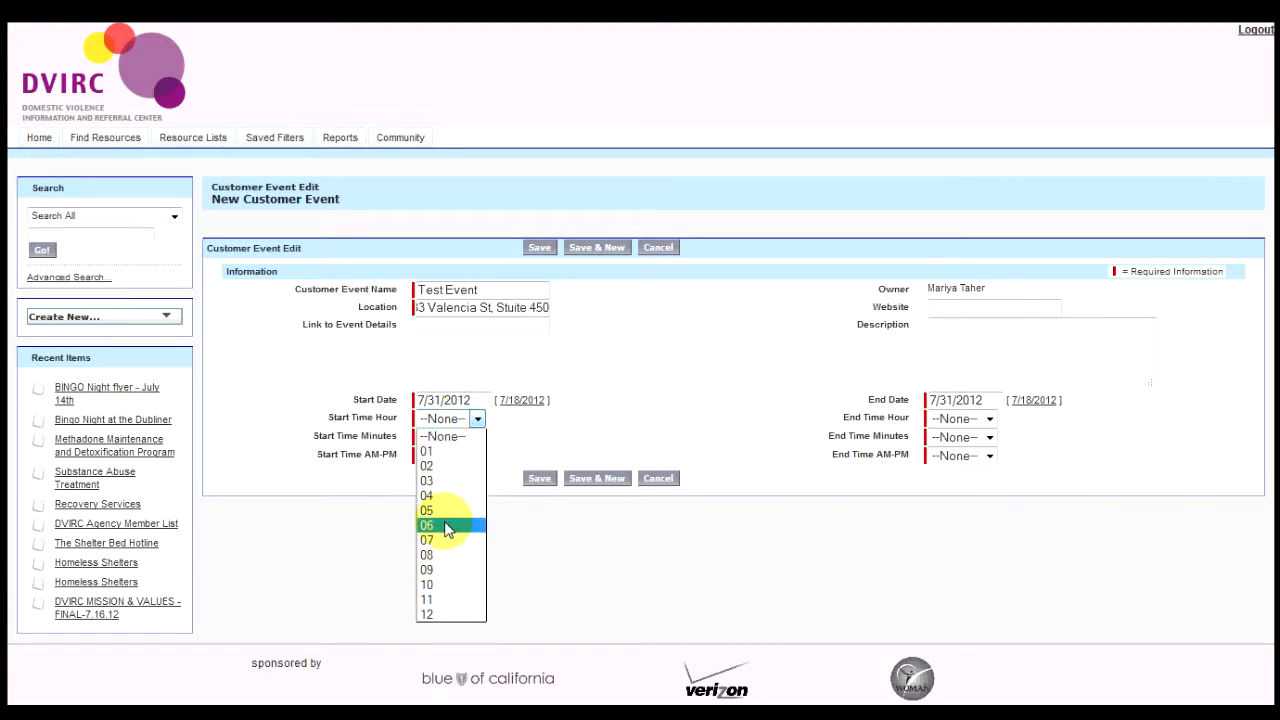
click(447, 526)
click(457, 437)
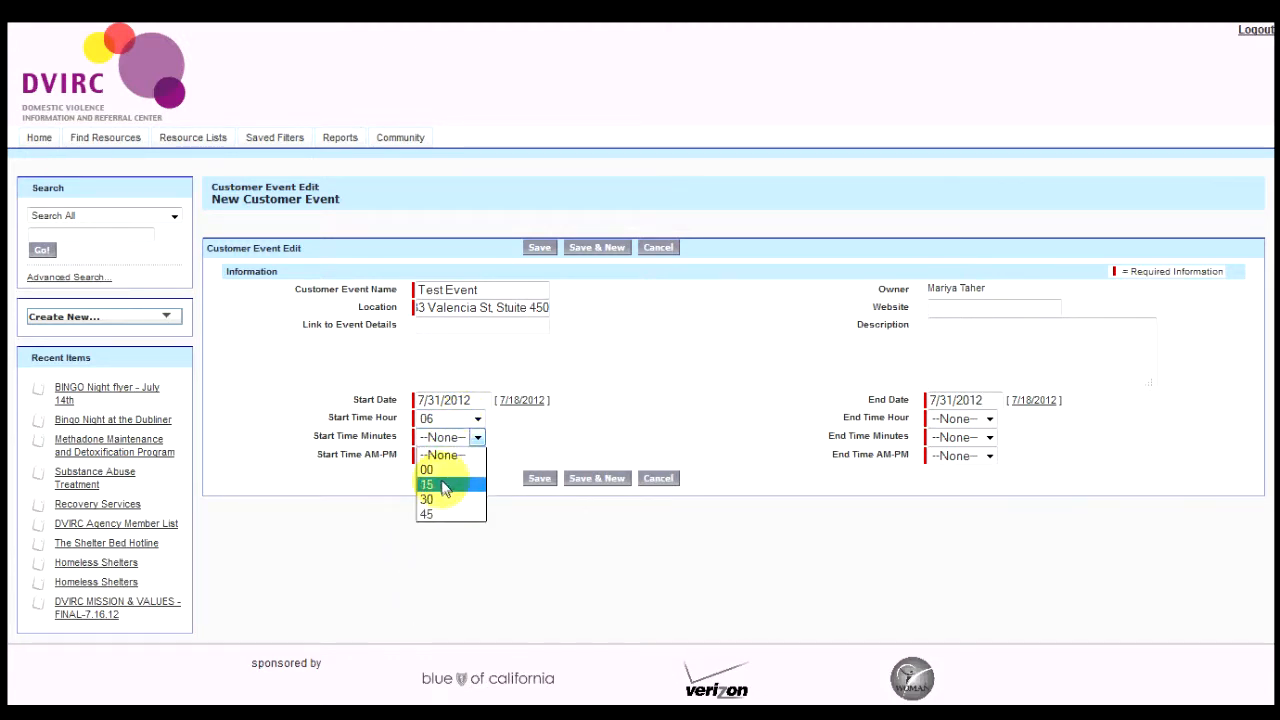
click(443, 470)
click(441, 456)
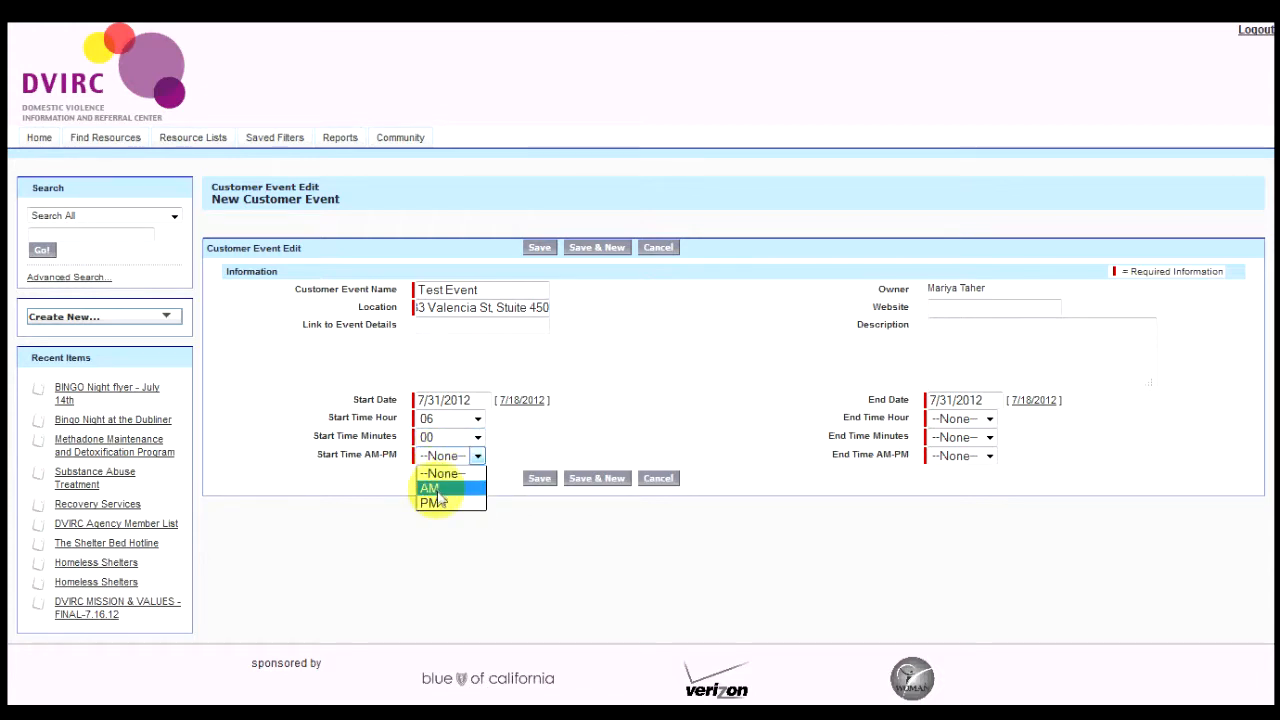
click(434, 503)
- Set the event's end time hour to 09 and its end time minutes to 30
click(970, 418)
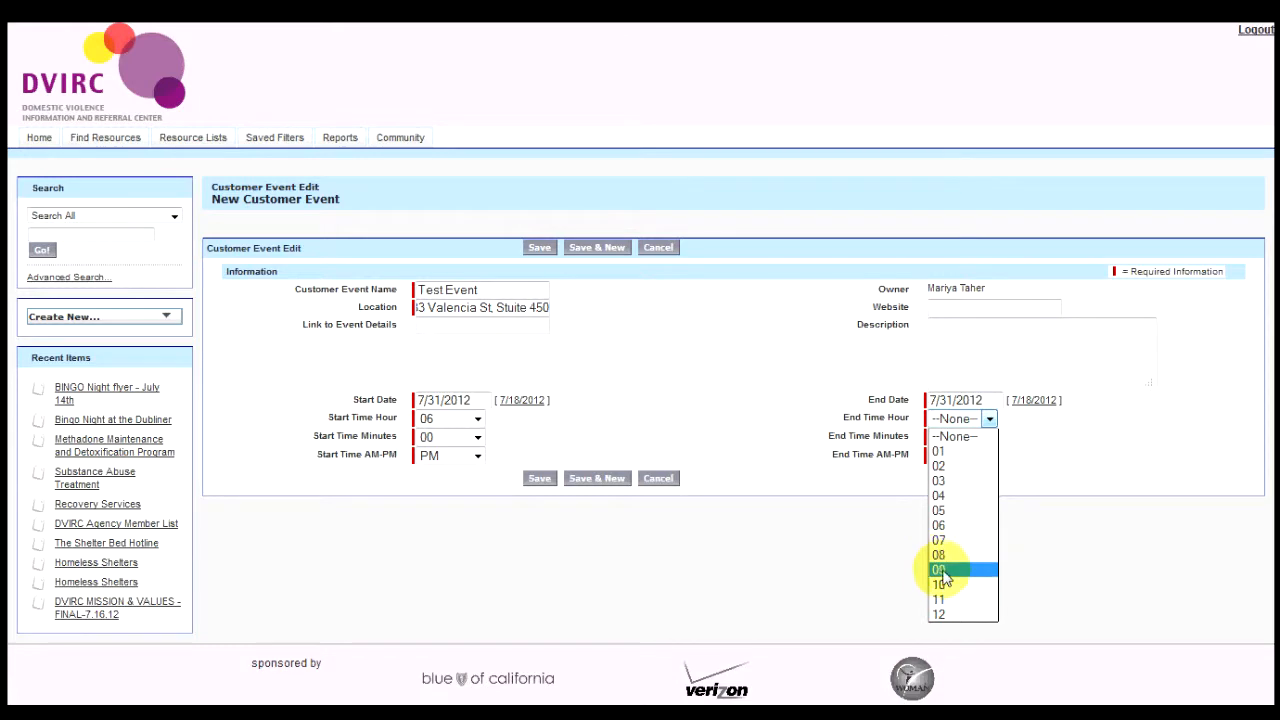
click(945, 570)
click(952, 445)
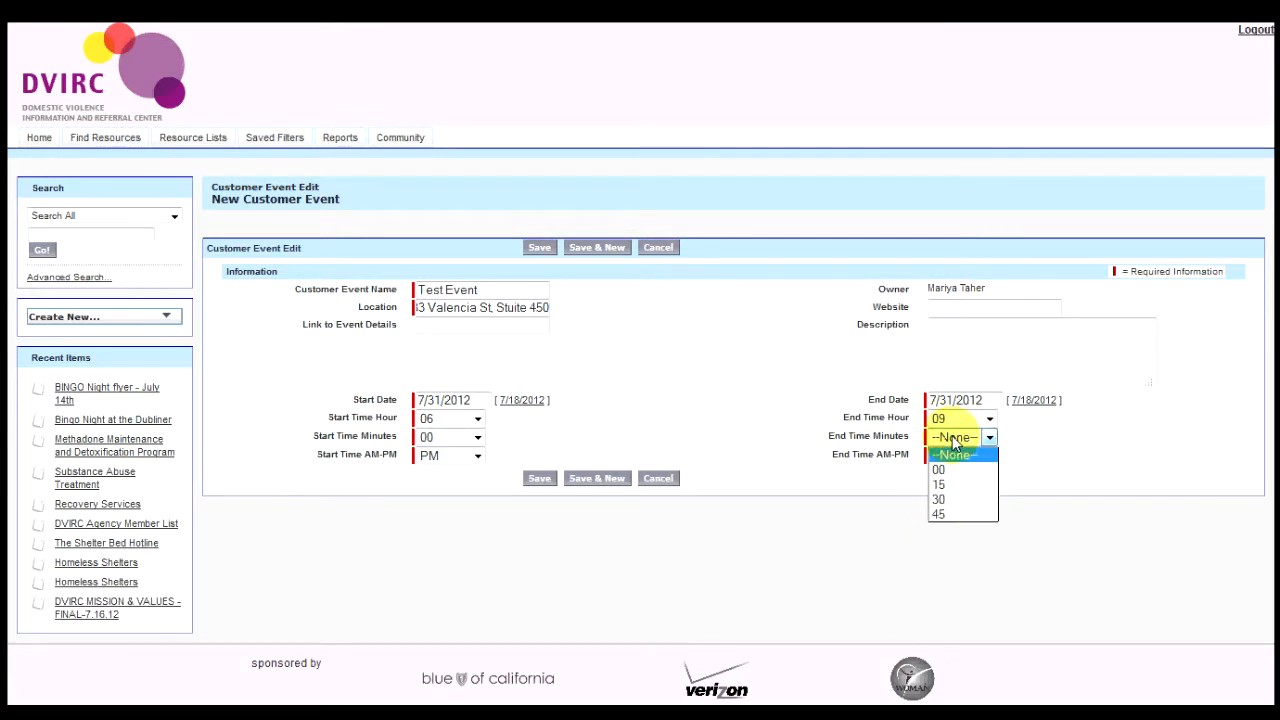
click(945, 502)
click(942, 456)
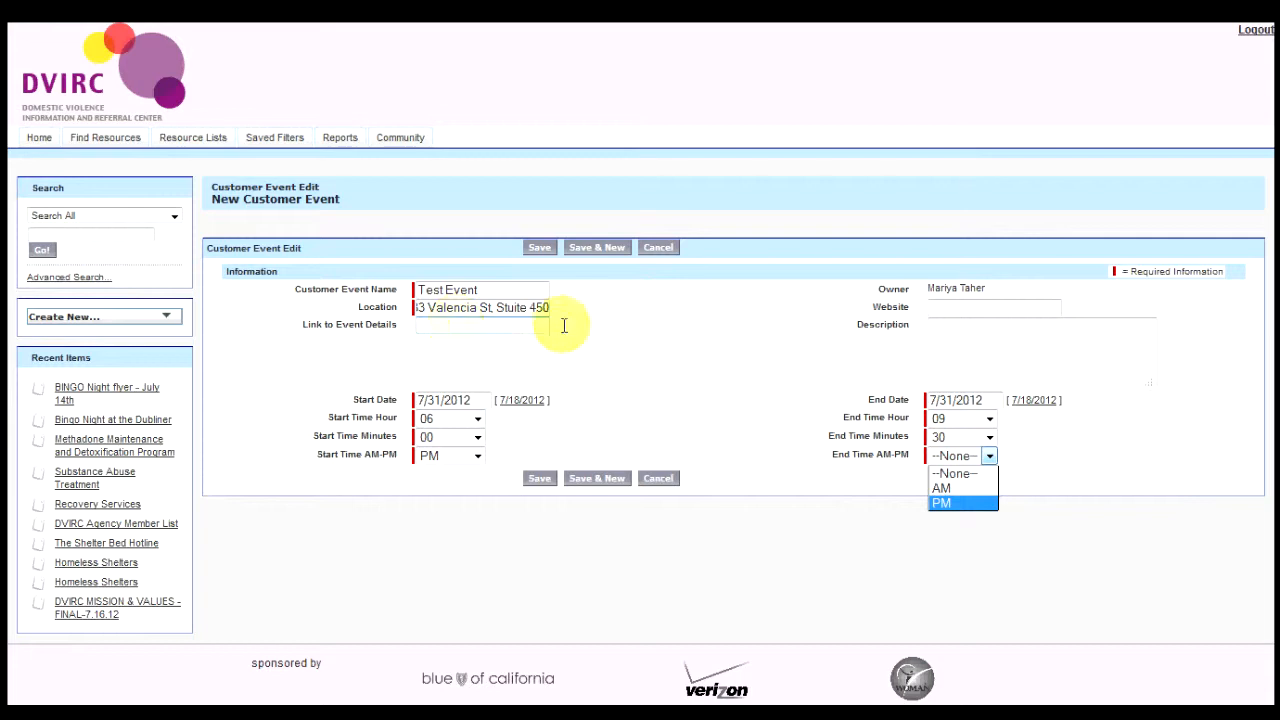
click(947, 307)
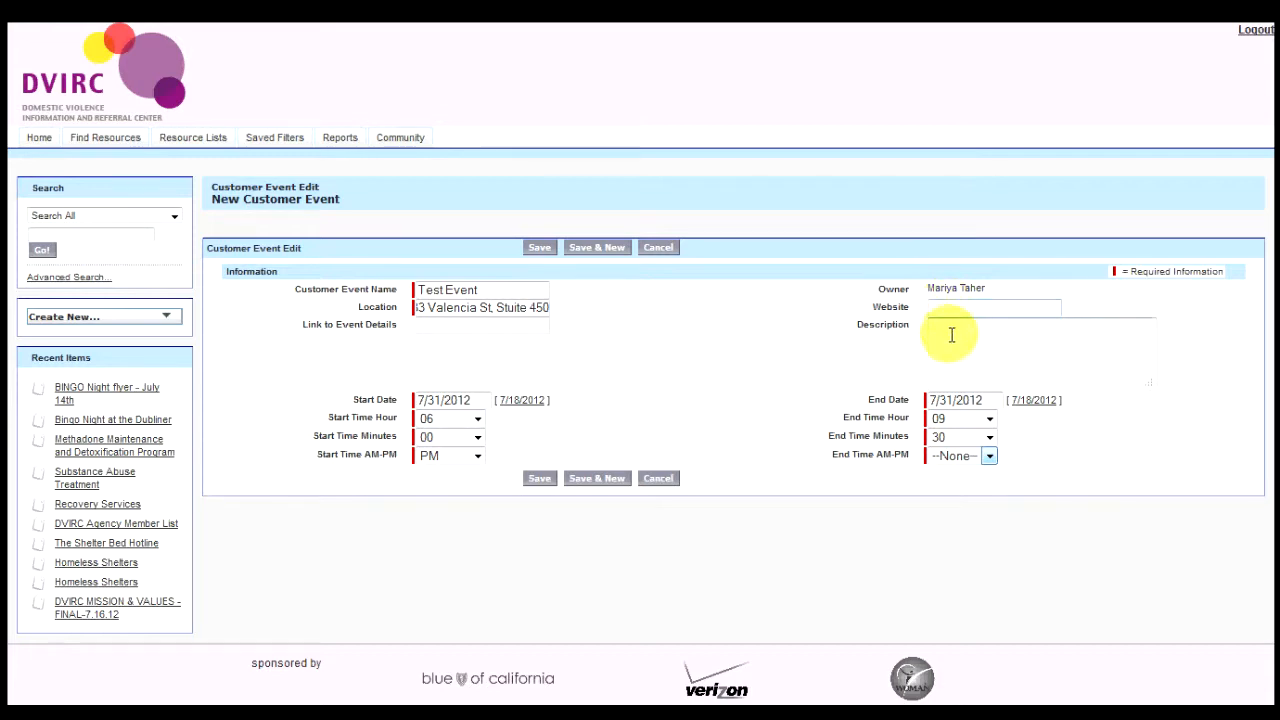
- Fill in the event's description with the when, where and RSVP details and "At this event there will be information about WOMAN, Inc services, etc...."
click(953, 338)
key(ctrl+v)
text(abou)
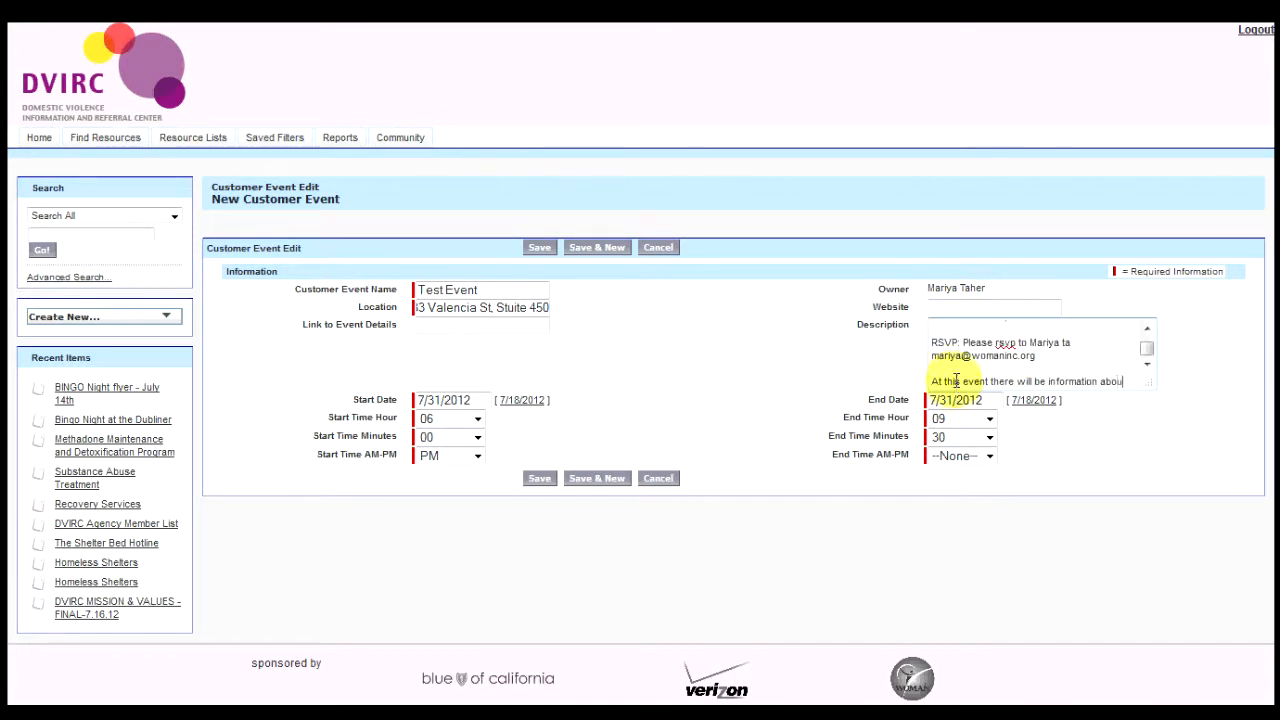
text(t WOMAN, )
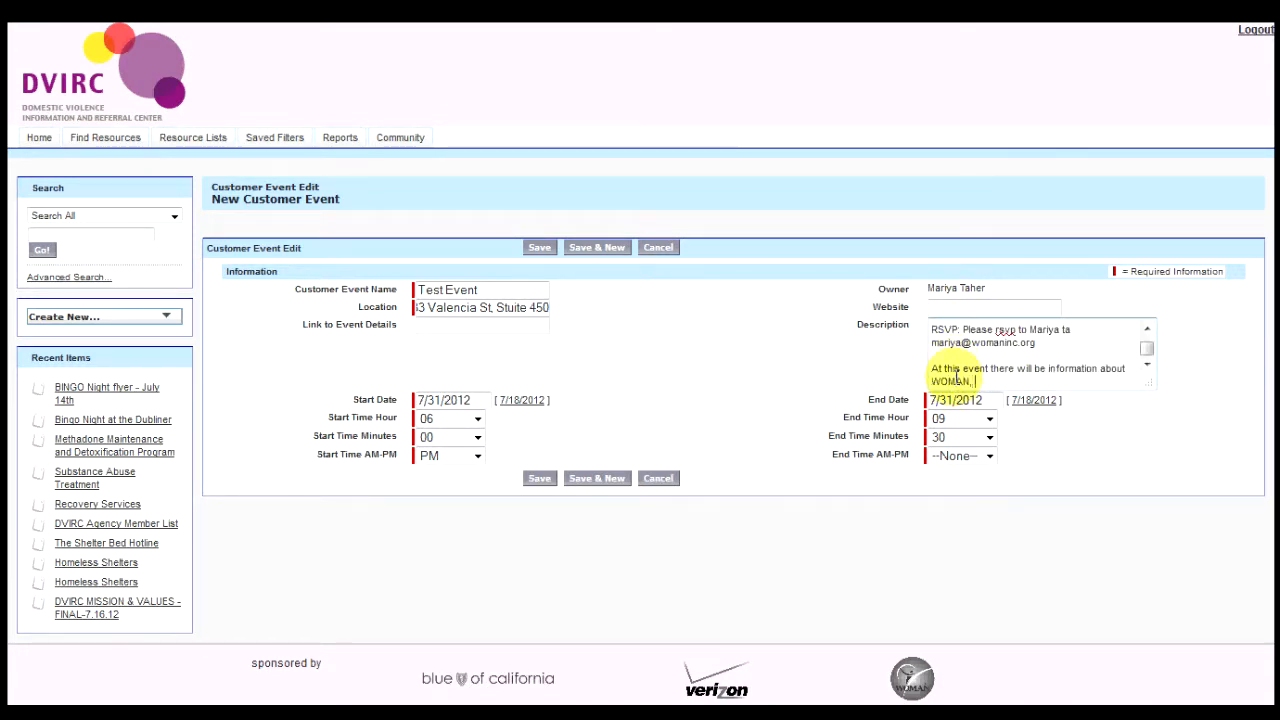
text(Inc services, etc....)
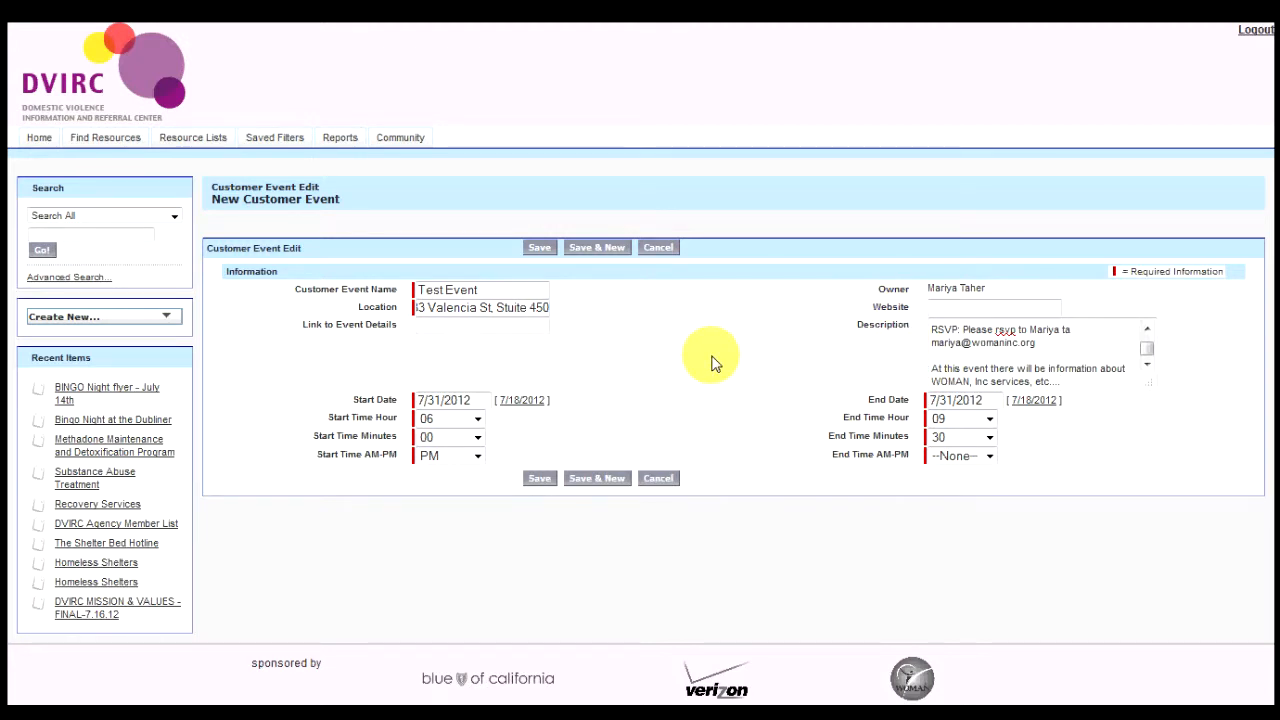
- Set the event's end time AM-PM value to PM and save the event
click(540, 248)
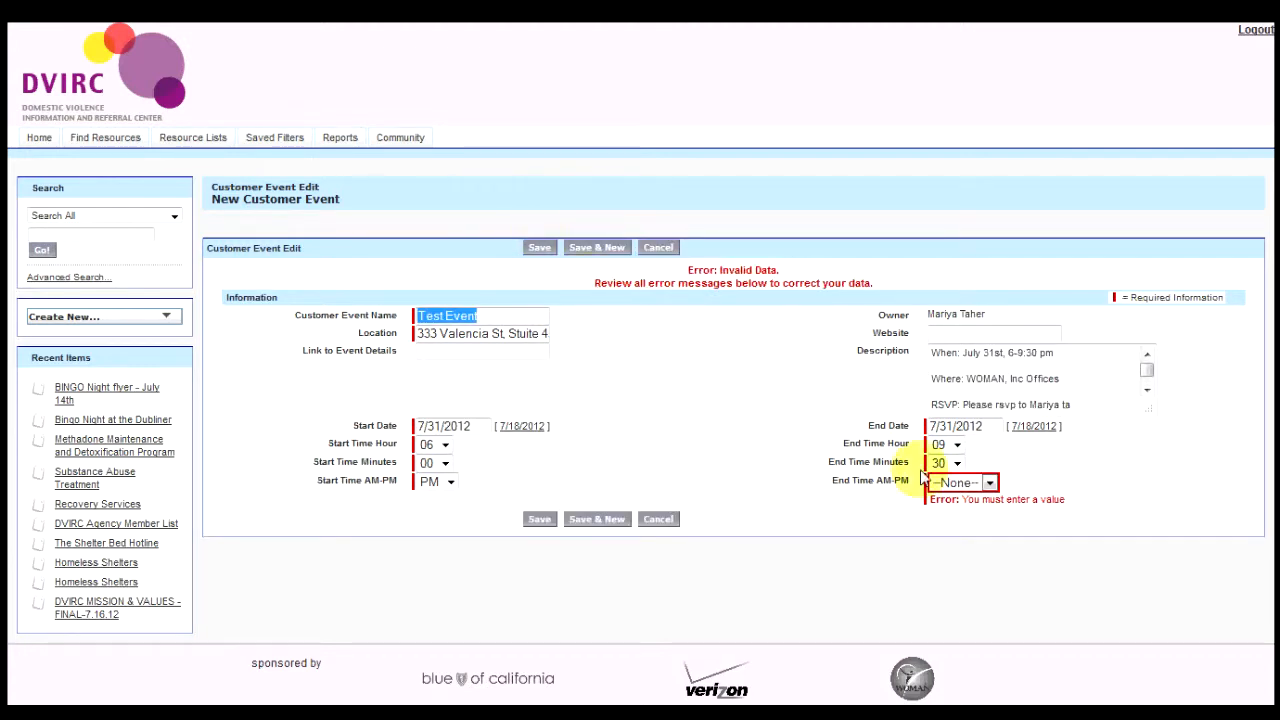
click(958, 484)
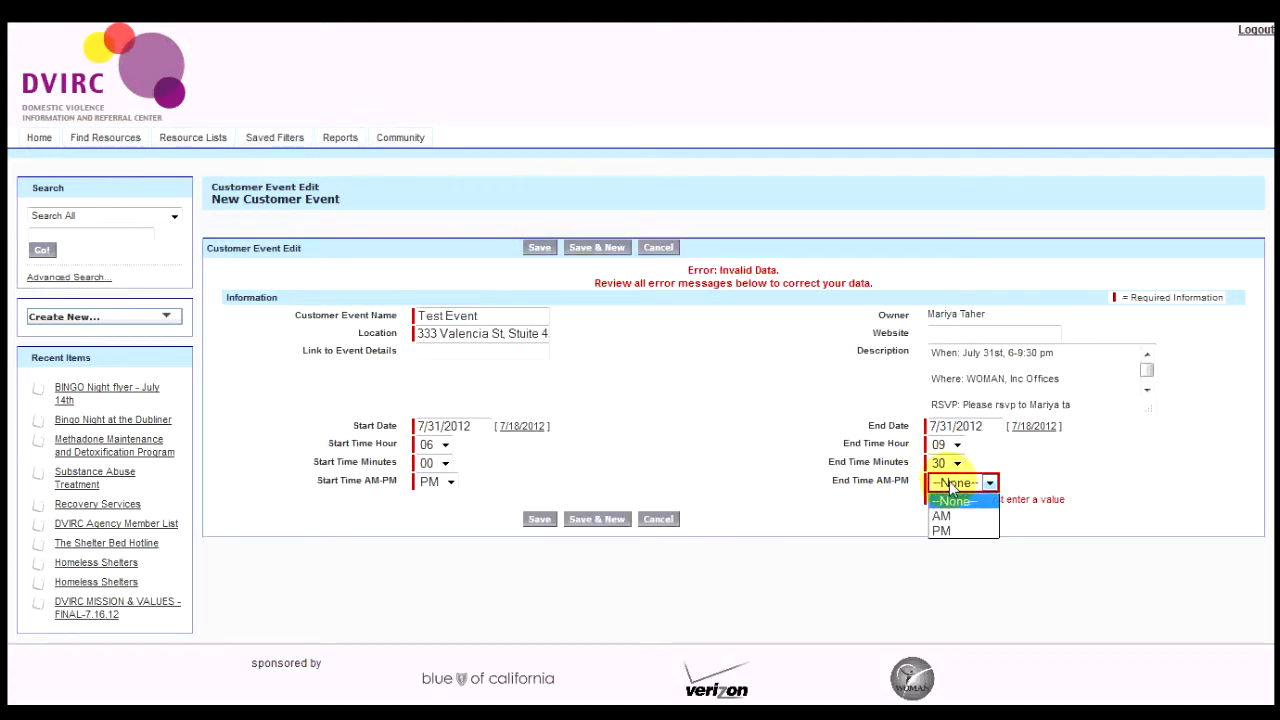
click(945, 530)
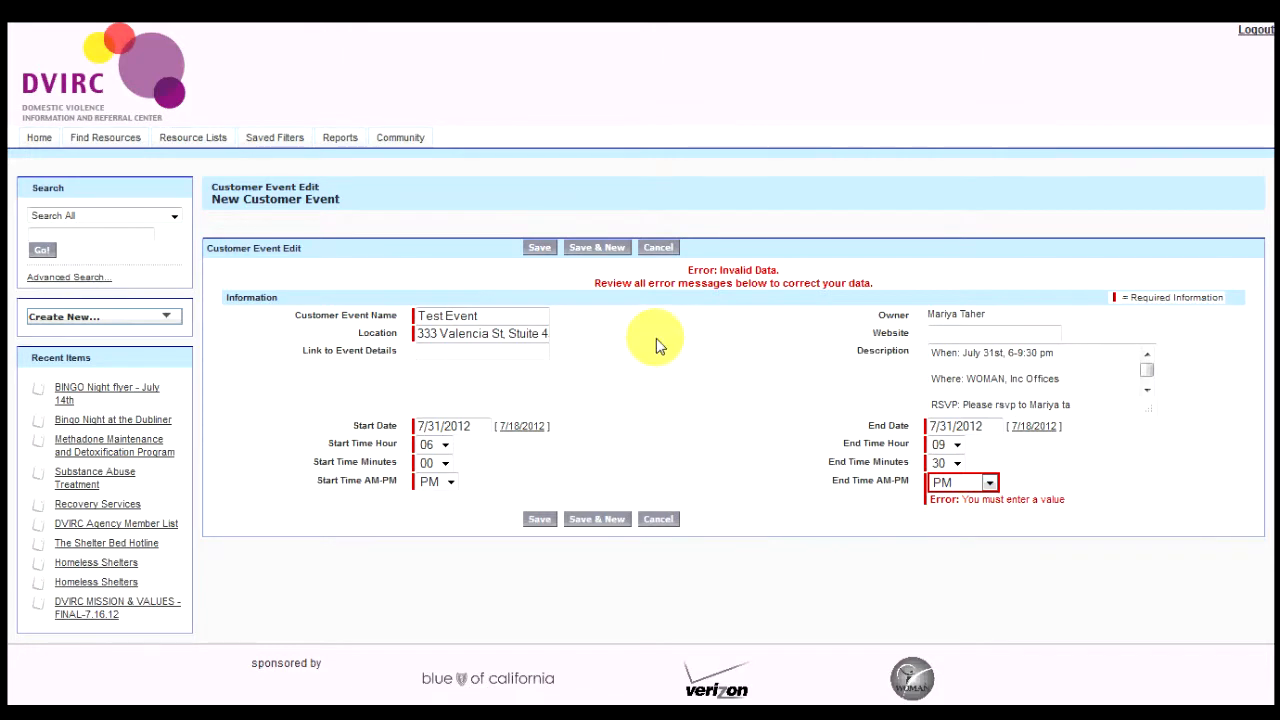
click(539, 248)
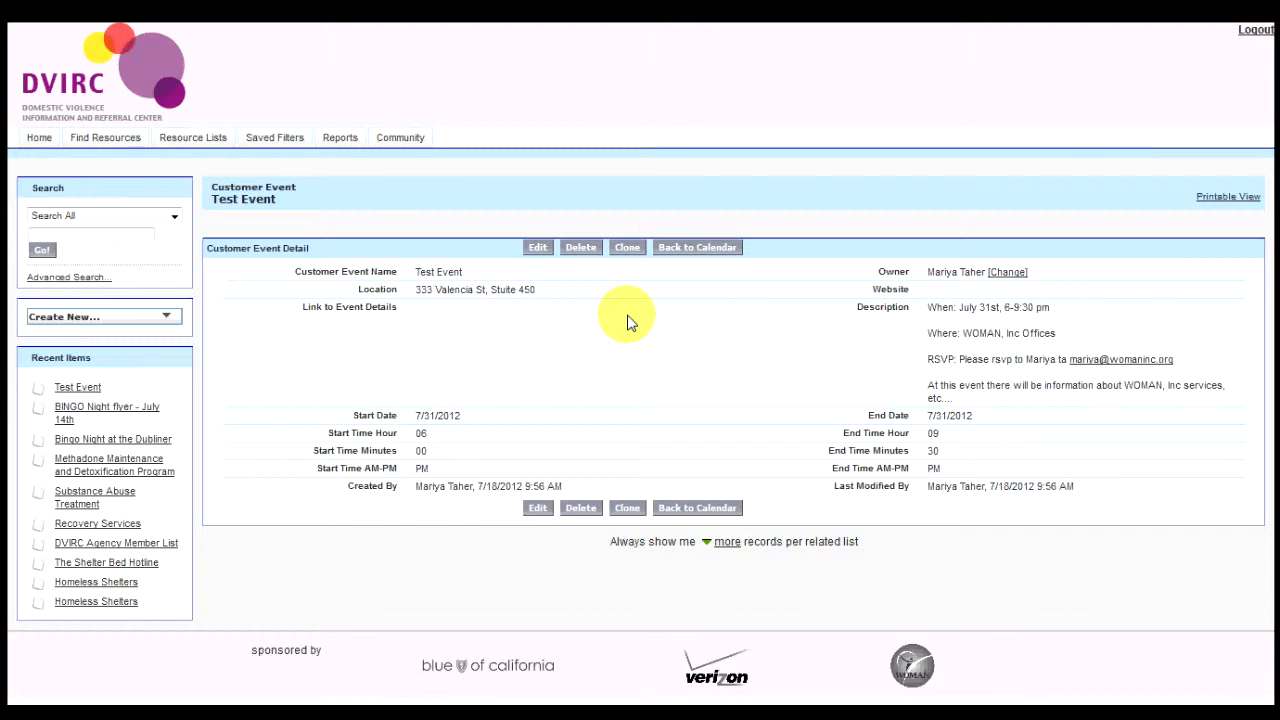
- From the Community page, start contributing content and choose the "test event" PDF on the Desktop as the file to upload
click(406, 137)
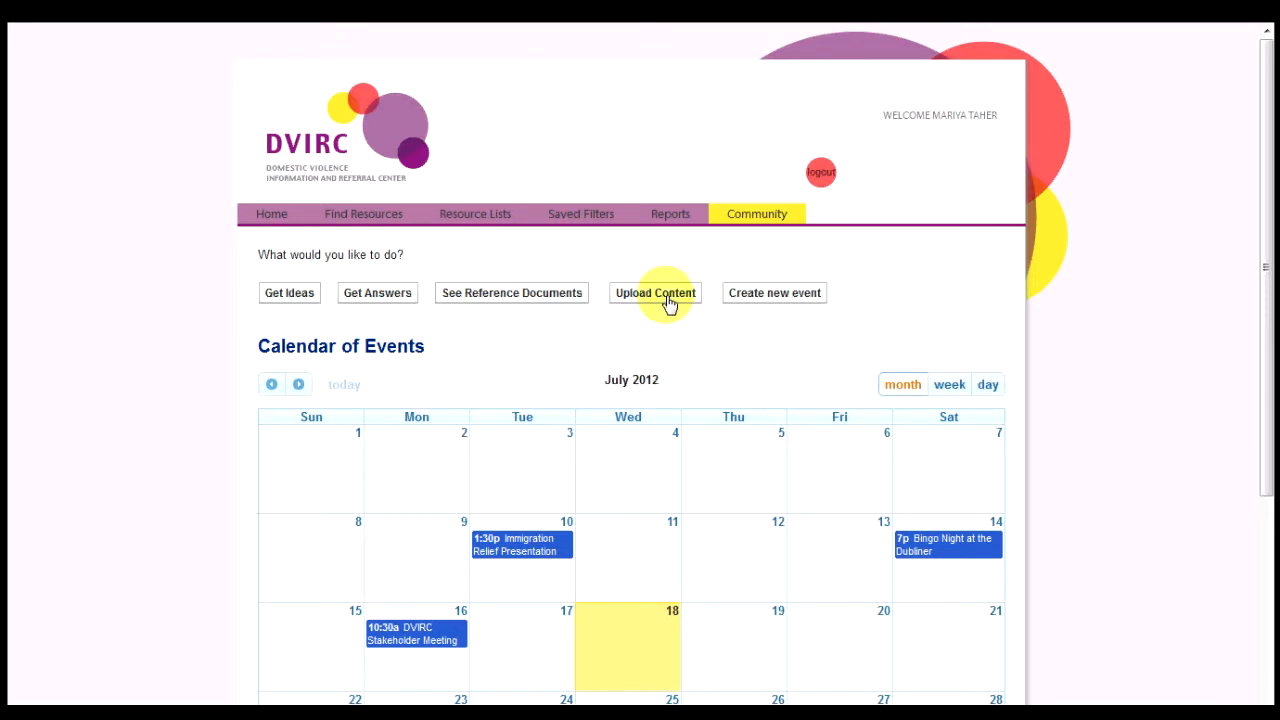
click(669, 300)
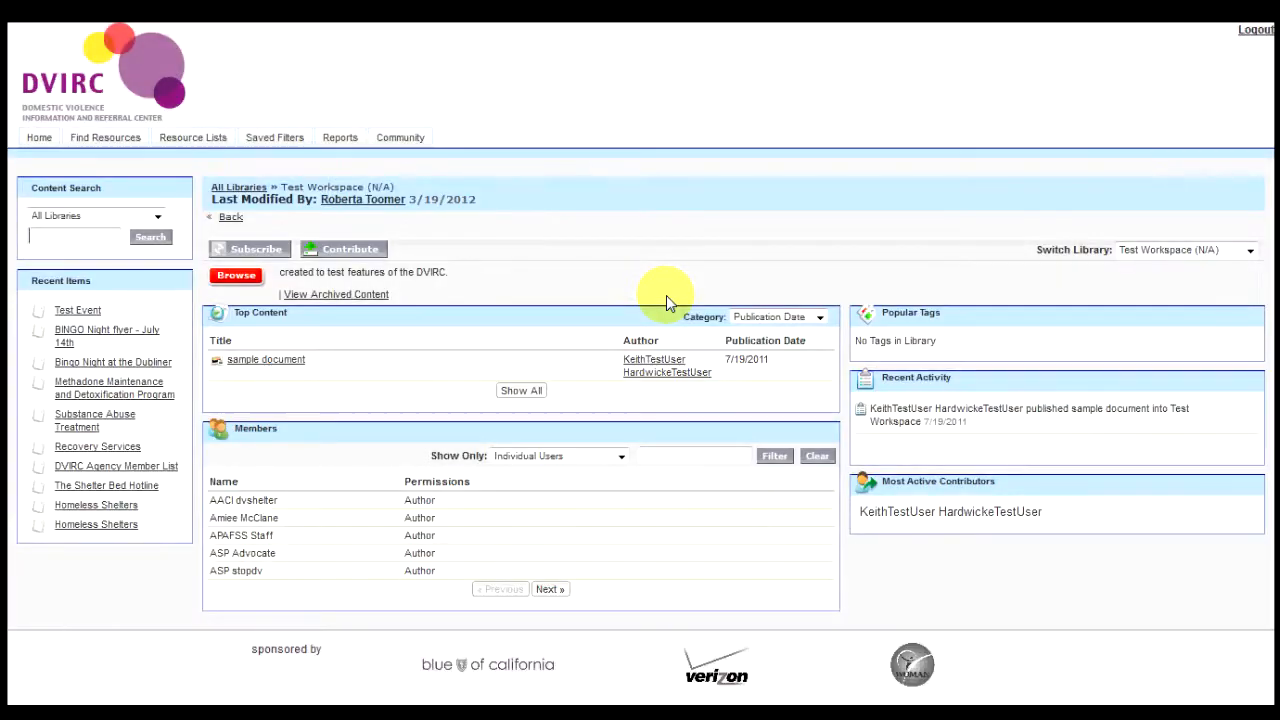
click(366, 255)
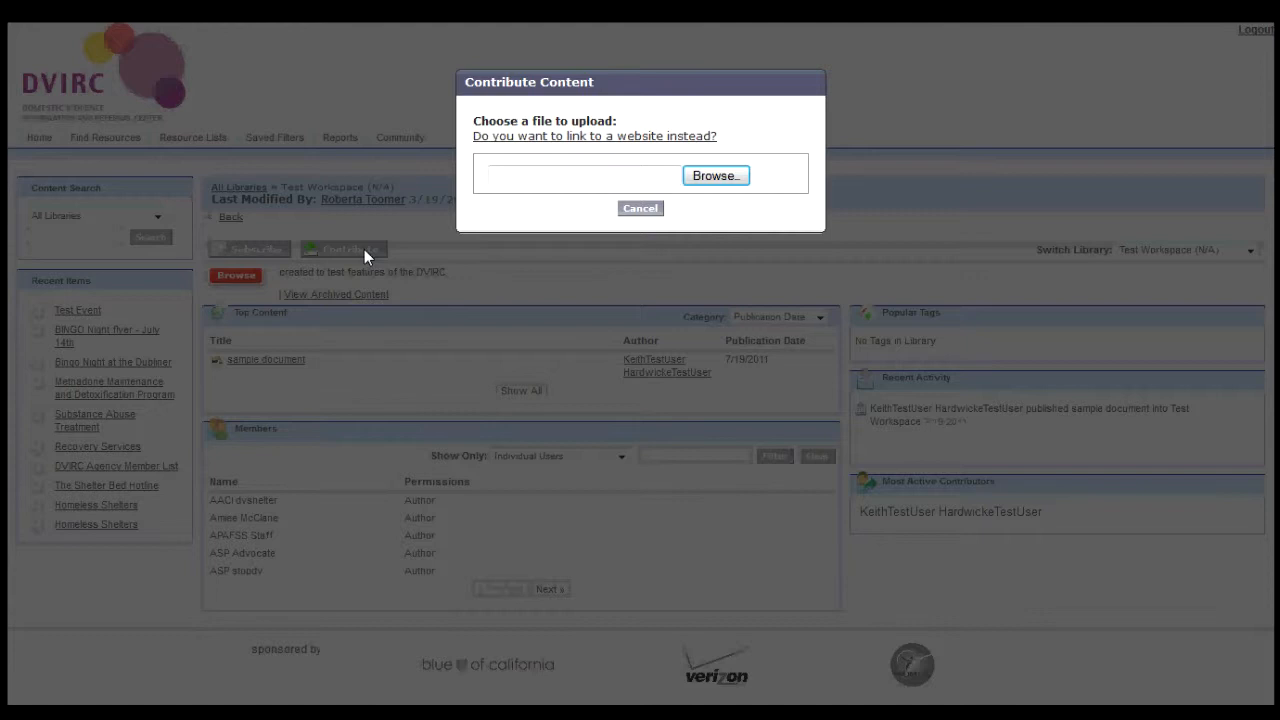
click(714, 176)
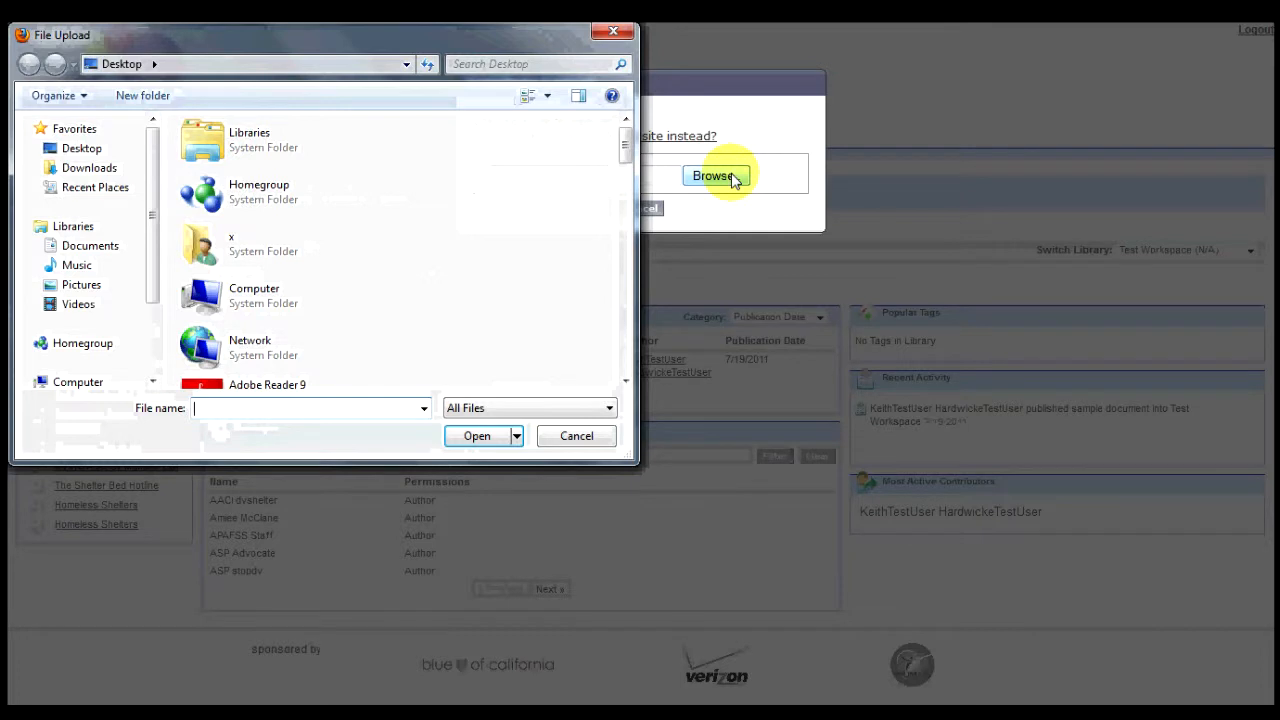
drag(626, 143, 625, 350)
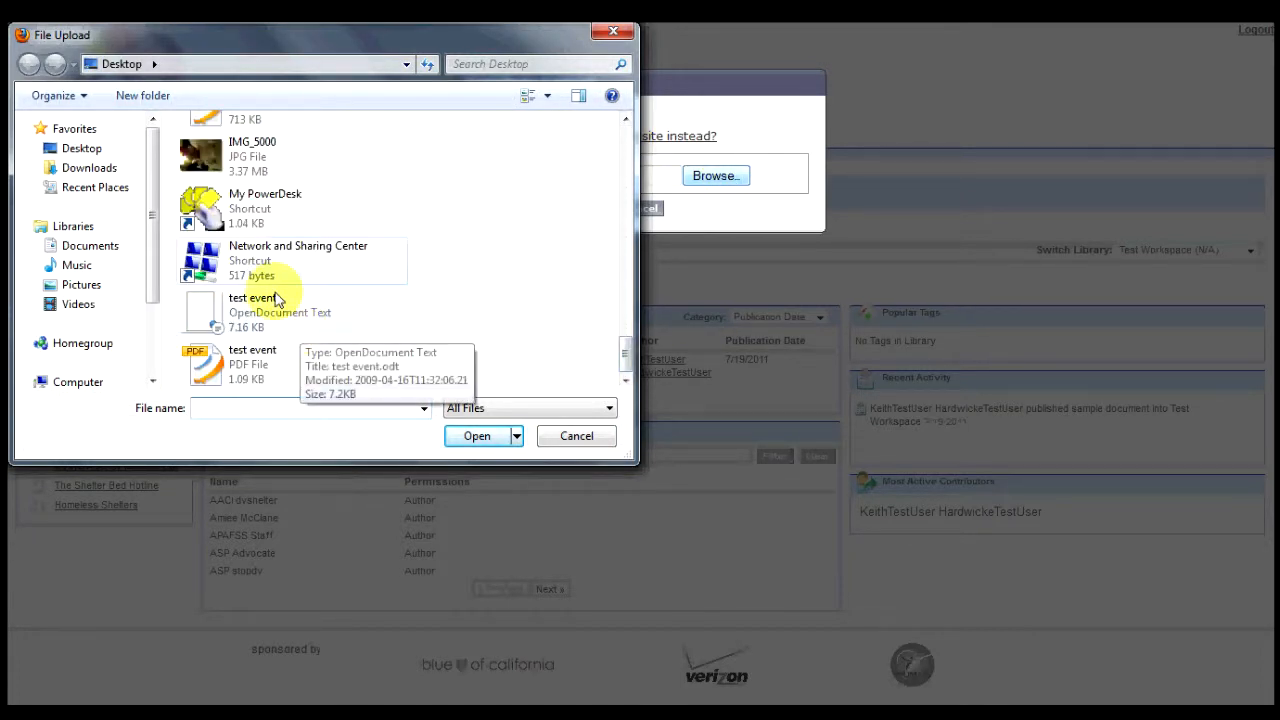
double_click(257, 365)
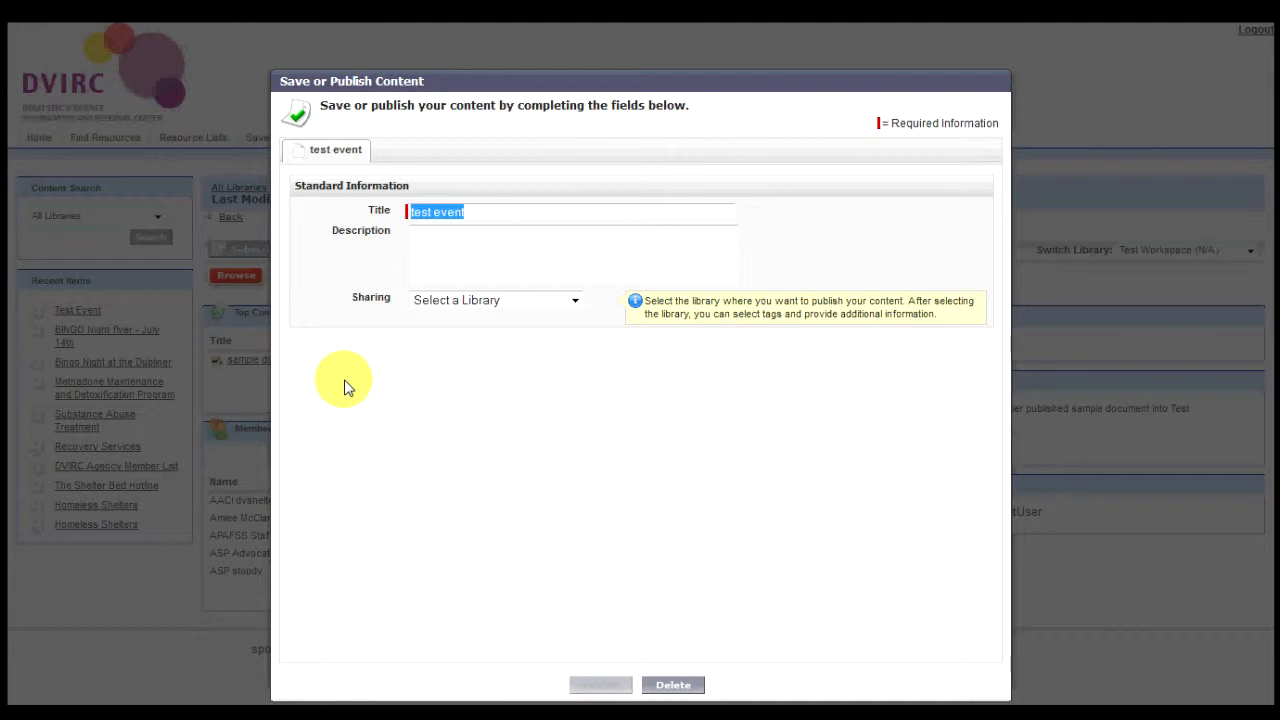
- Title the uploaded content "Sample flyer" and describe it as "flyer to demonstrate how to do this procedure"
text(Sample)
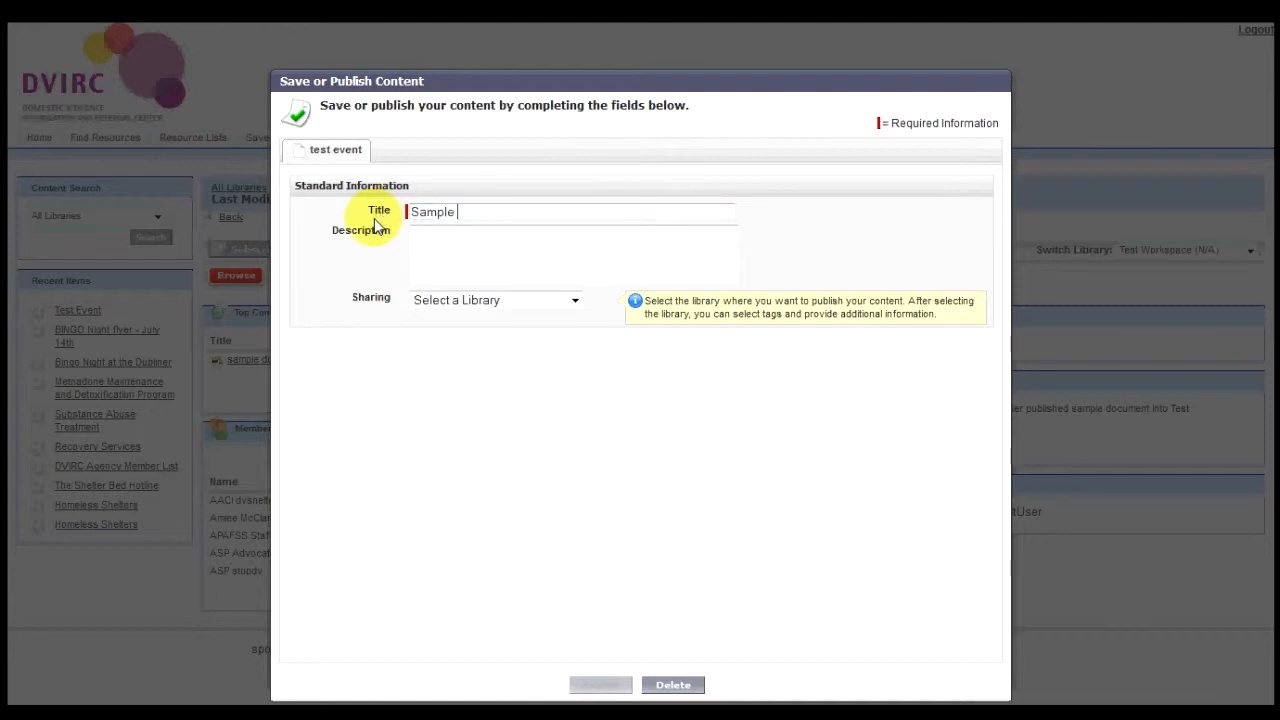
text( flyer)
click(429, 251)
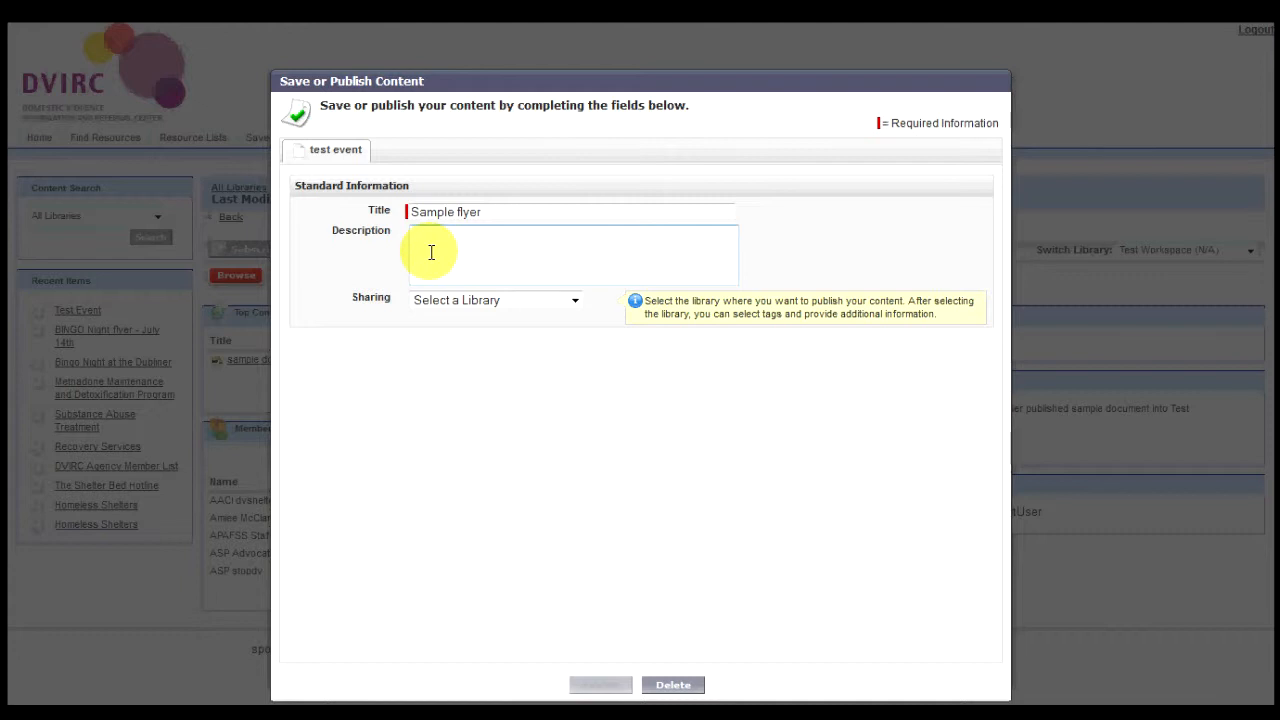
text(flyer to demonstrate how to do this procedure)
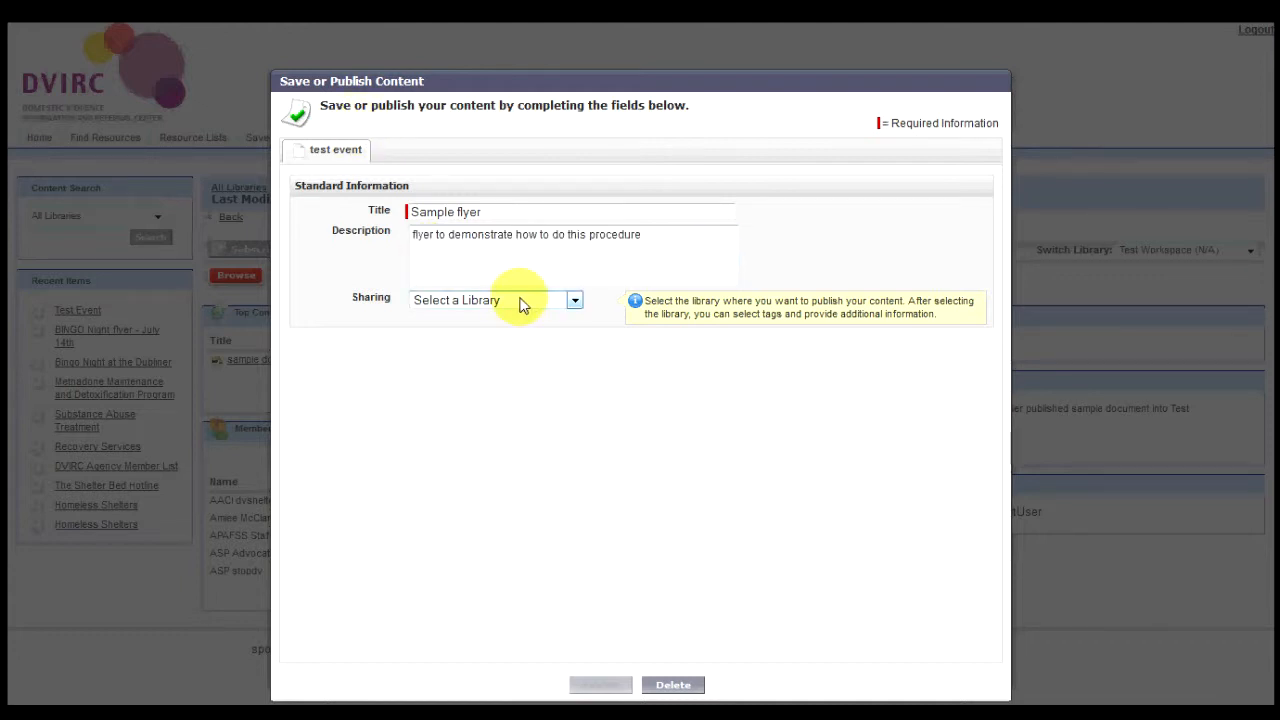
- Share the flyer in the Community Events library with the tags "events, flyer, fundraising" and publish it
click(521, 305)
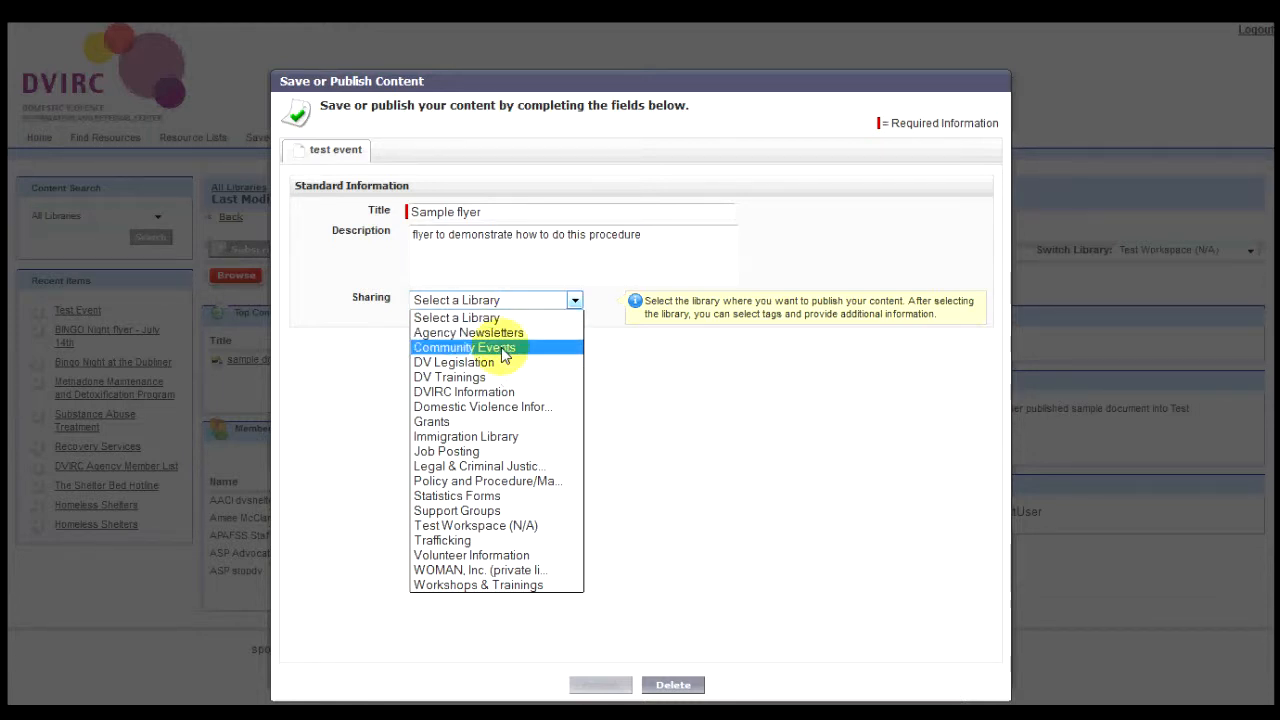
click(503, 350)
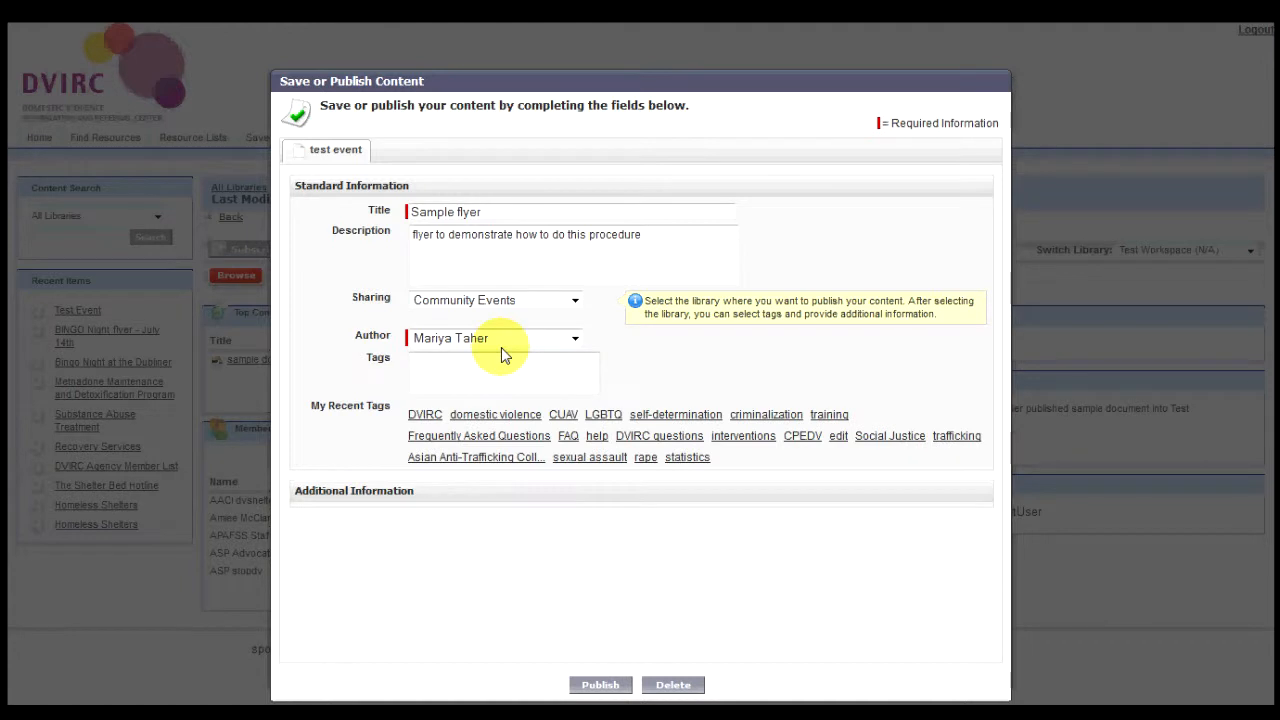
click(449, 373)
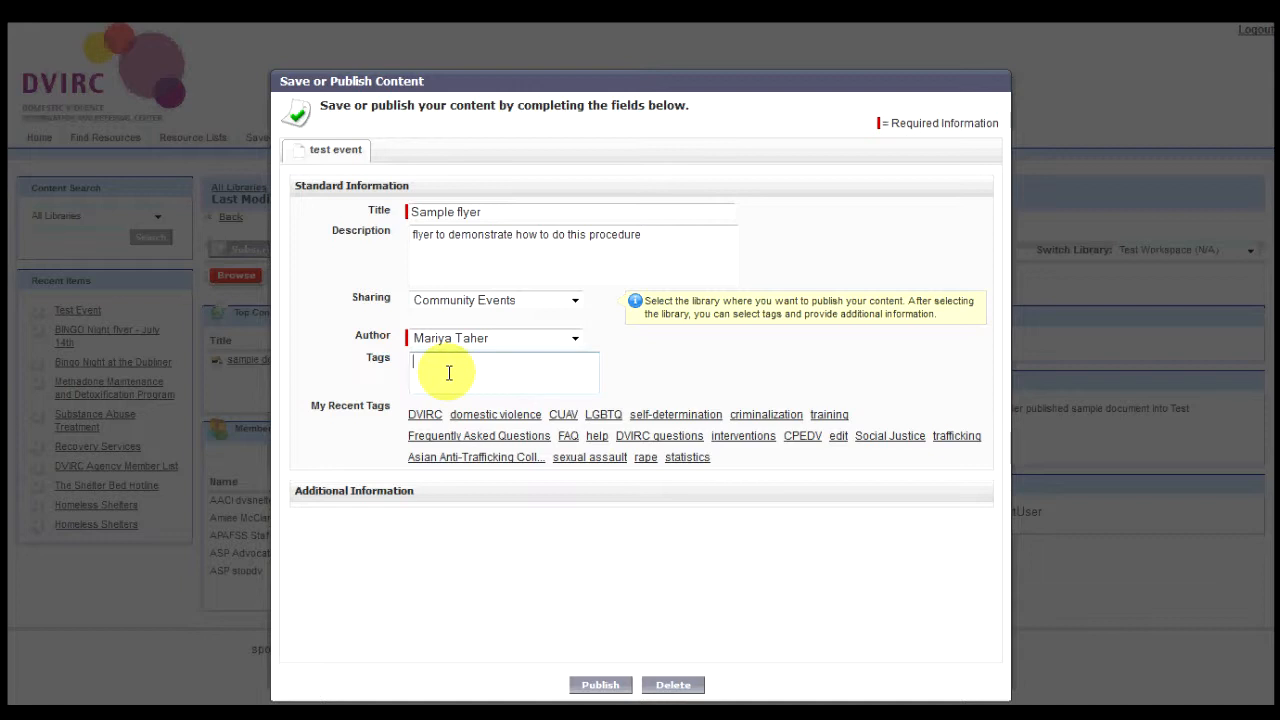
click(449, 373)
text(events)
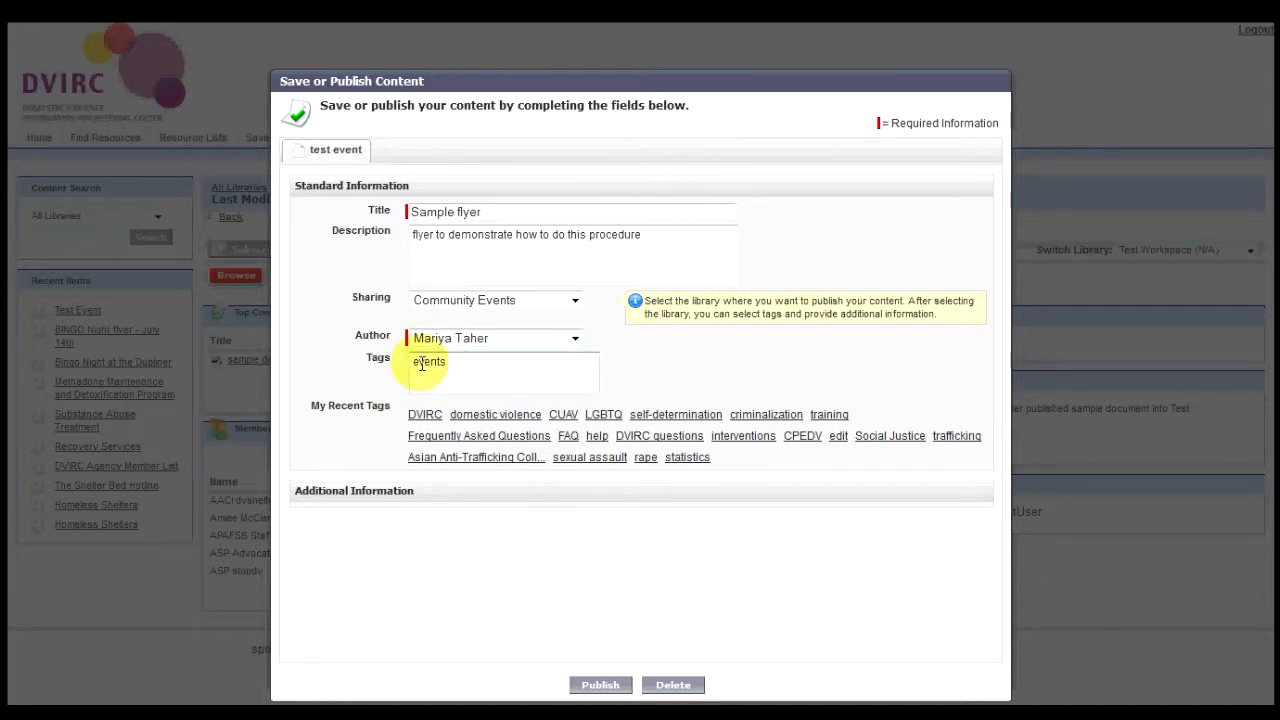
text(, flyer, fundraising)
key(Return)
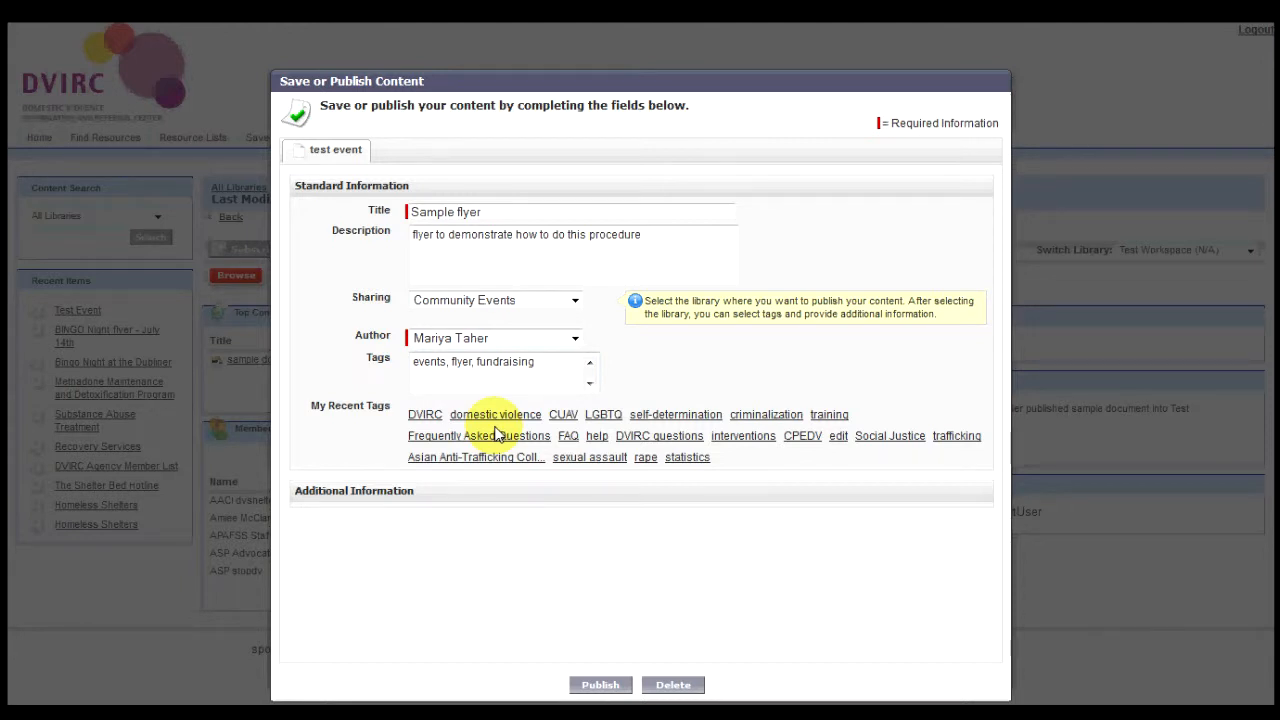
click(601, 686)
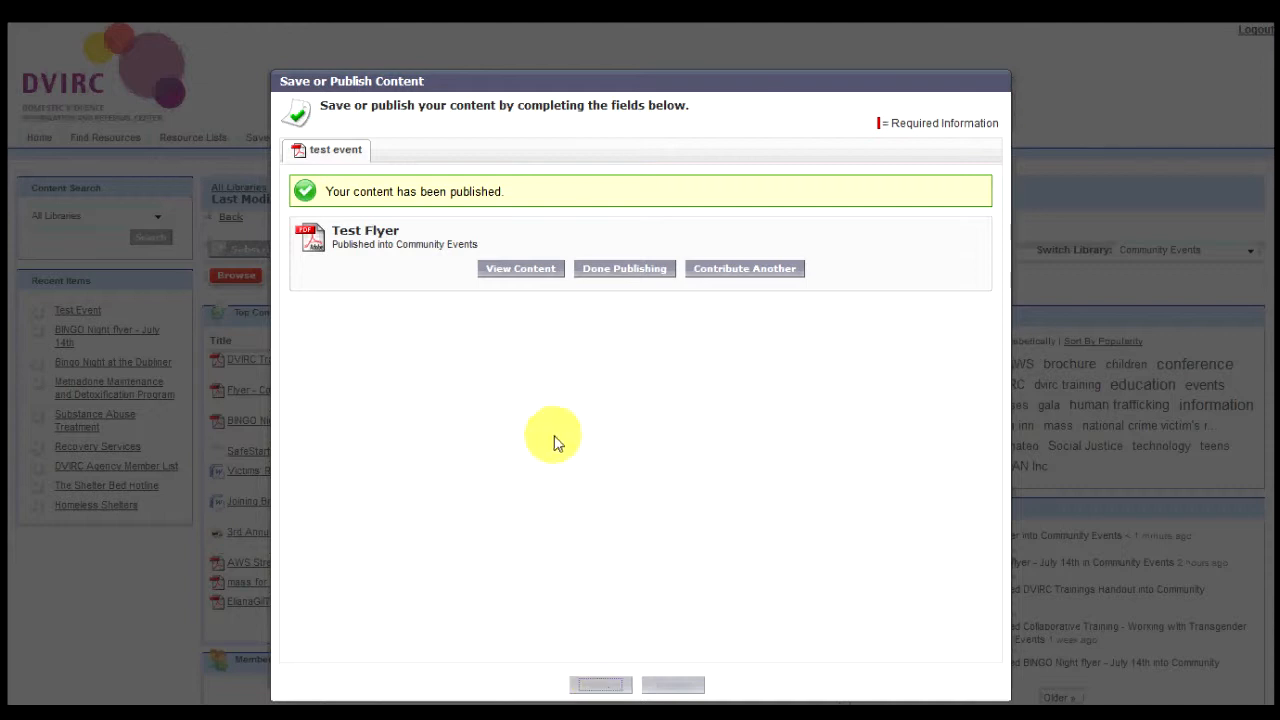
- View the published flyer's content page and copy its full web address
click(518, 270)
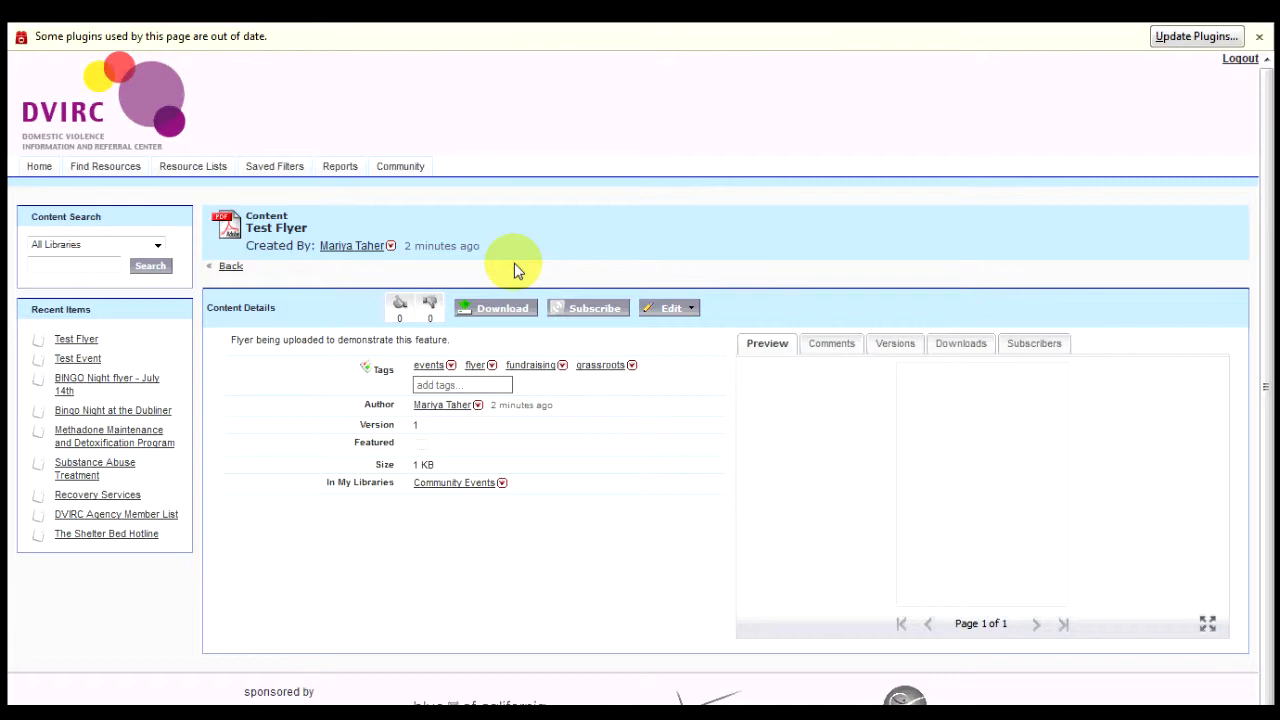
mouse_move(462, 32)
triple_click(457, 62)
right_click(457, 62)
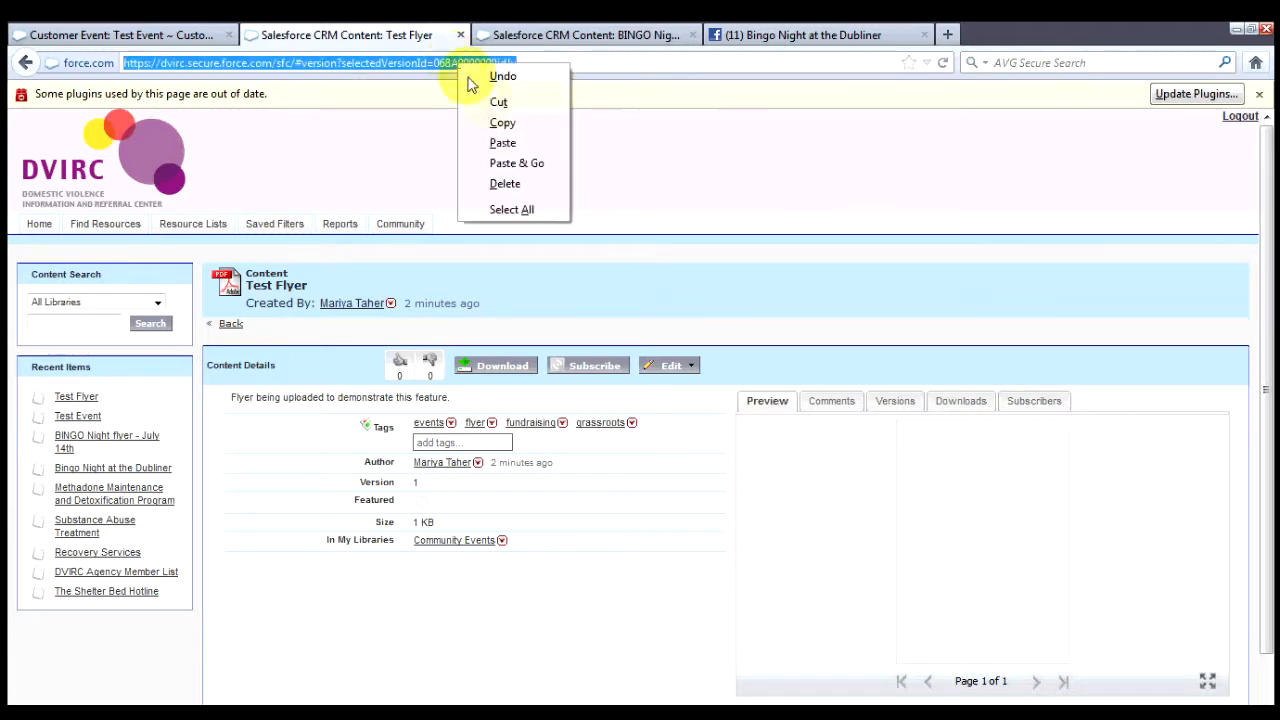
click(500, 125)
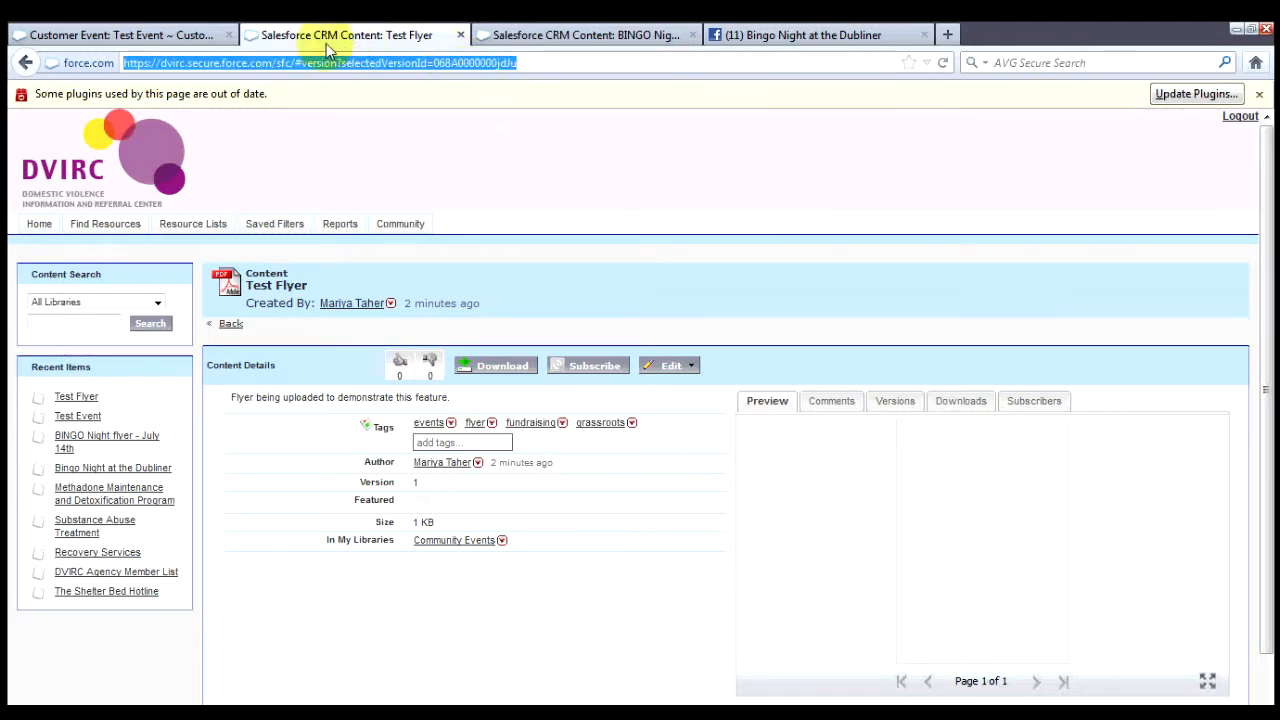
- Return to the calendar from the Test Event page and open Test Event on July 31
click(155, 37)
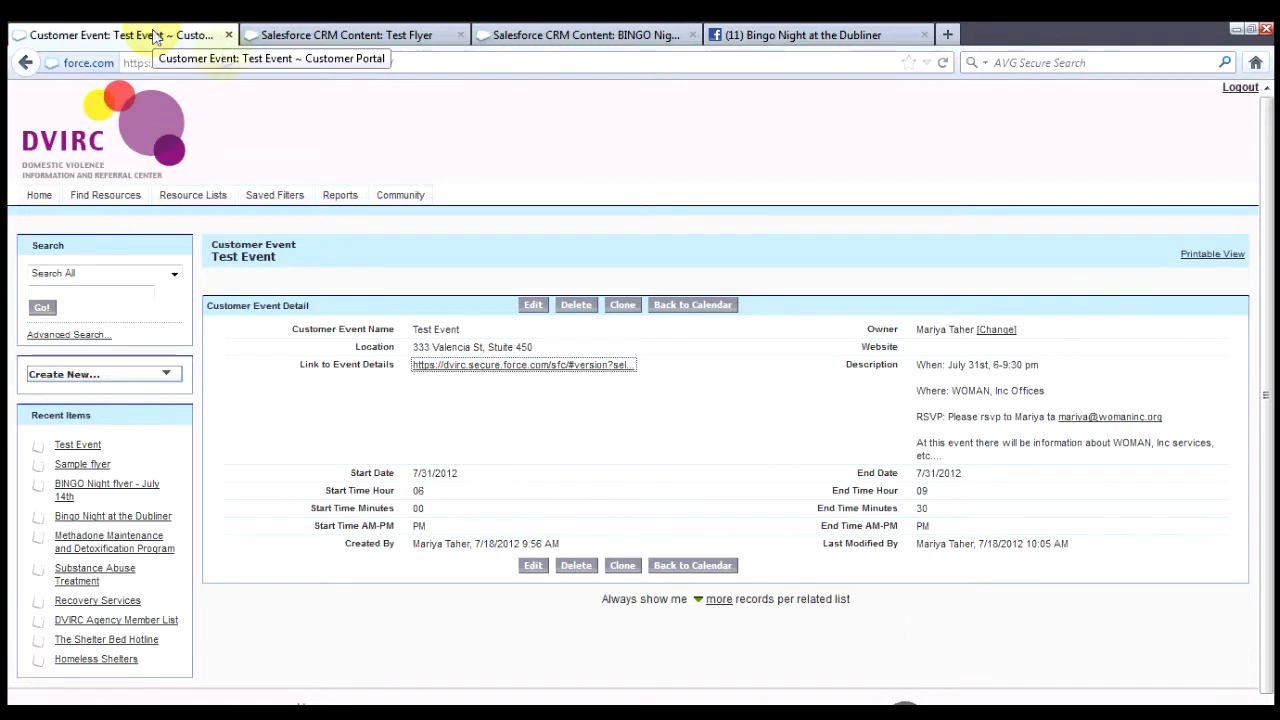
key(F11)
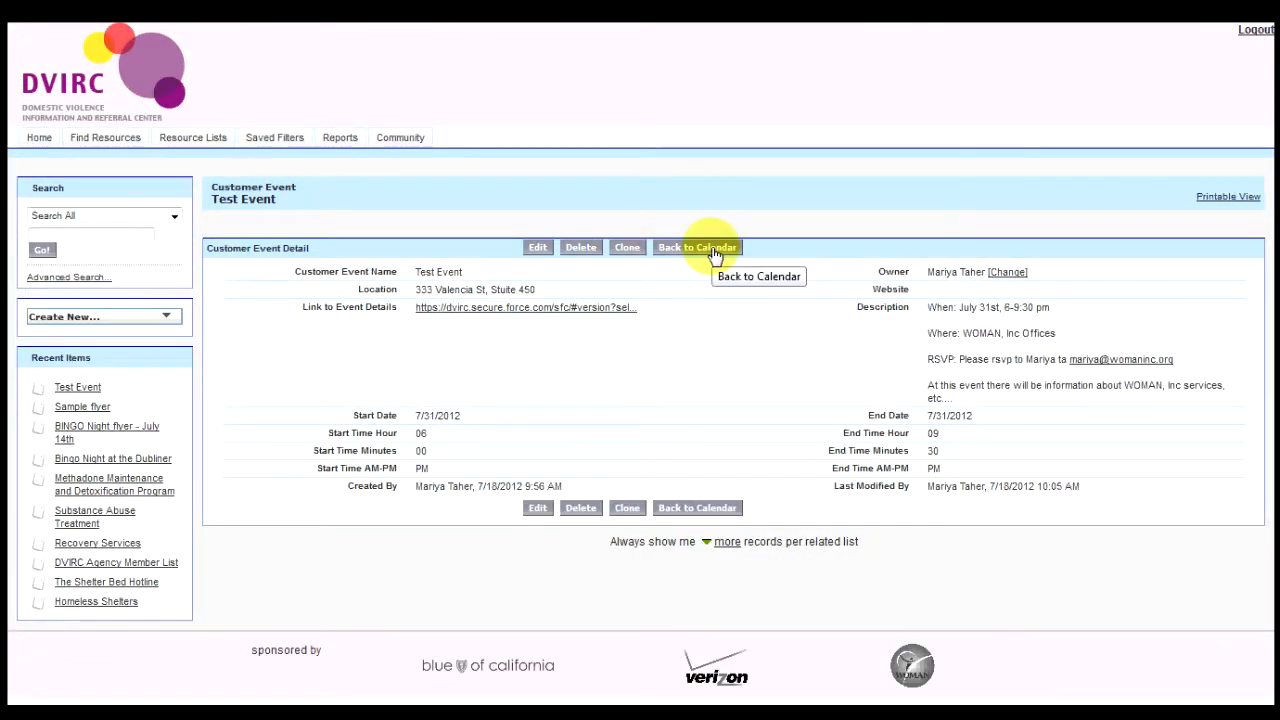
click(713, 248)
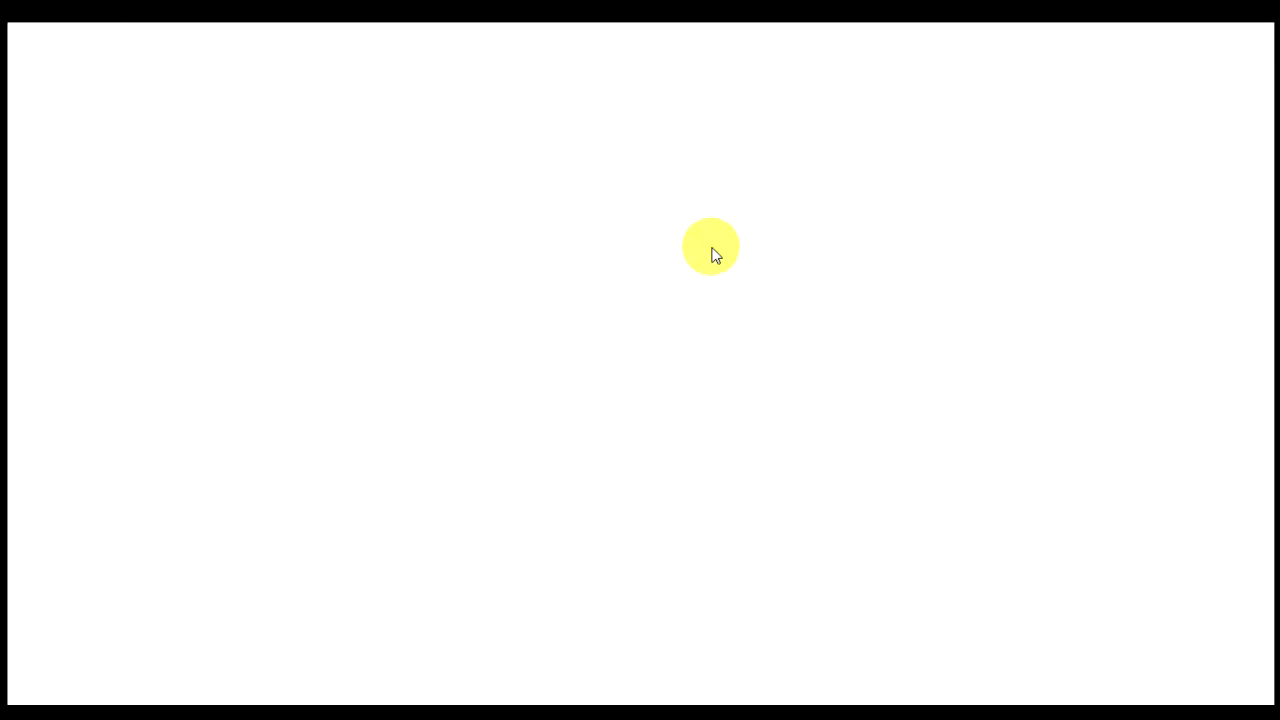
drag(1266, 275, 1260, 503)
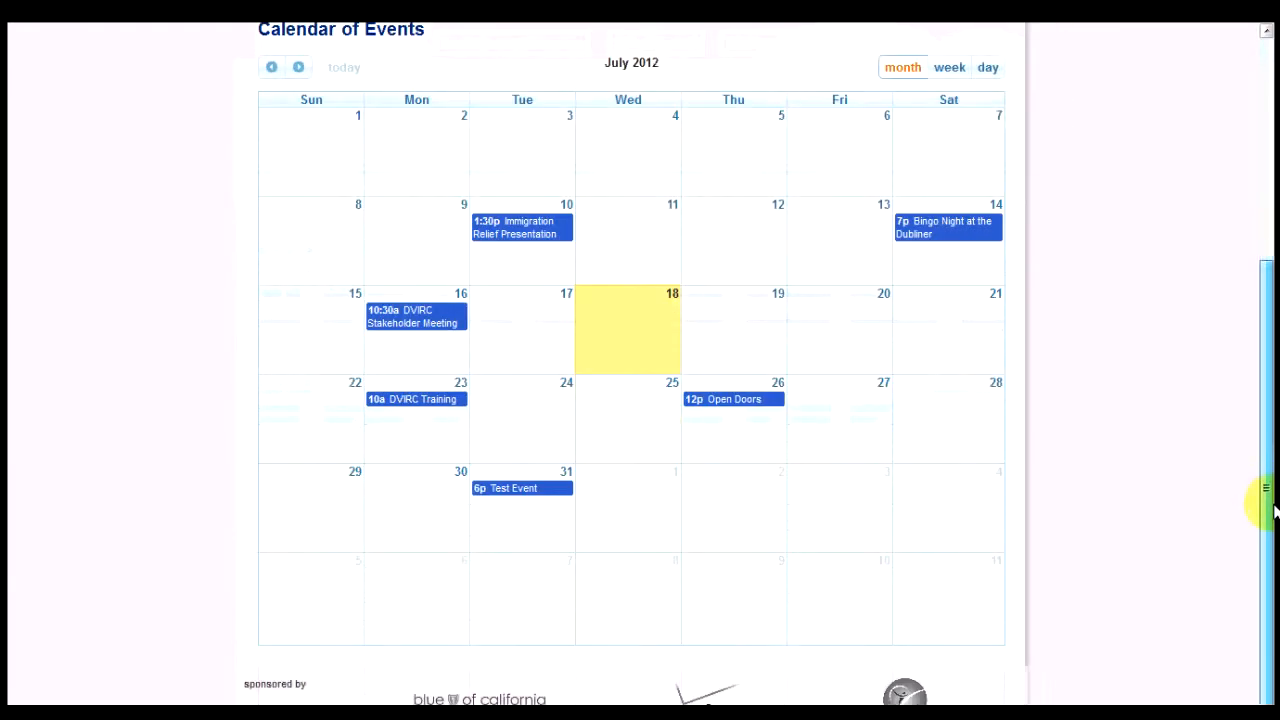
click(509, 492)
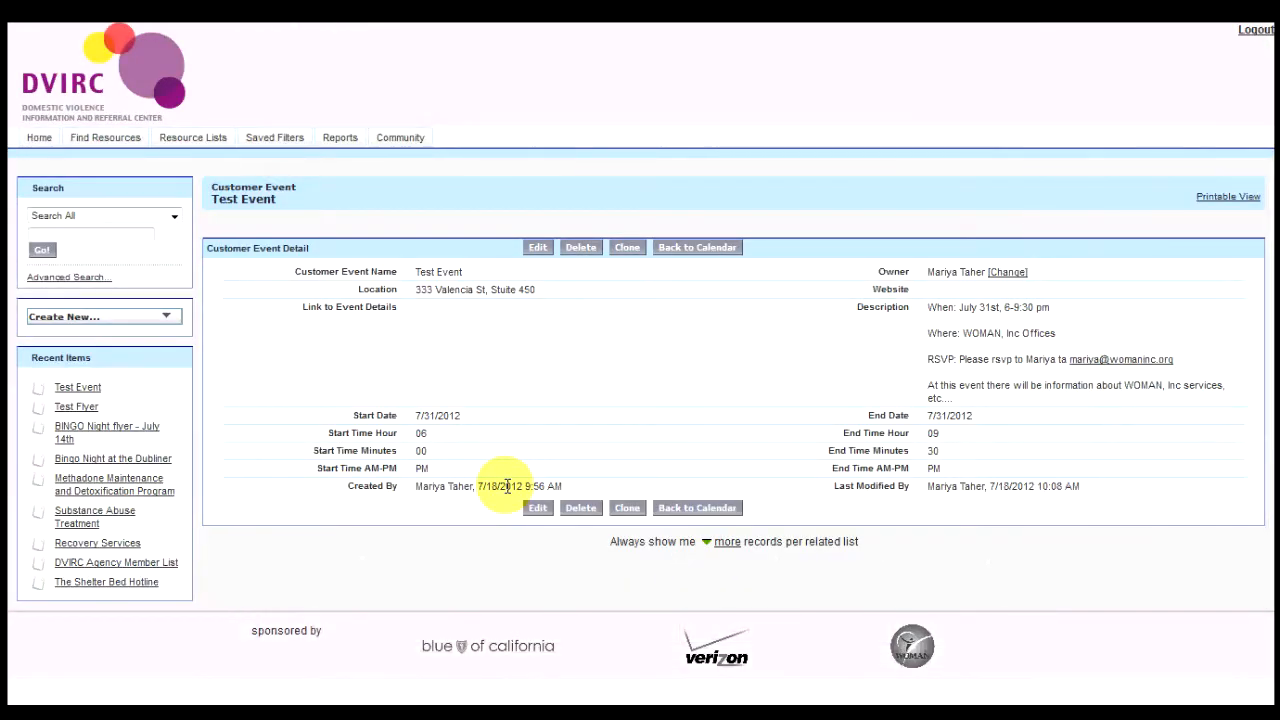
- Edit Test Event to add the copied flyer address as its link to event details, and save it
click(538, 249)
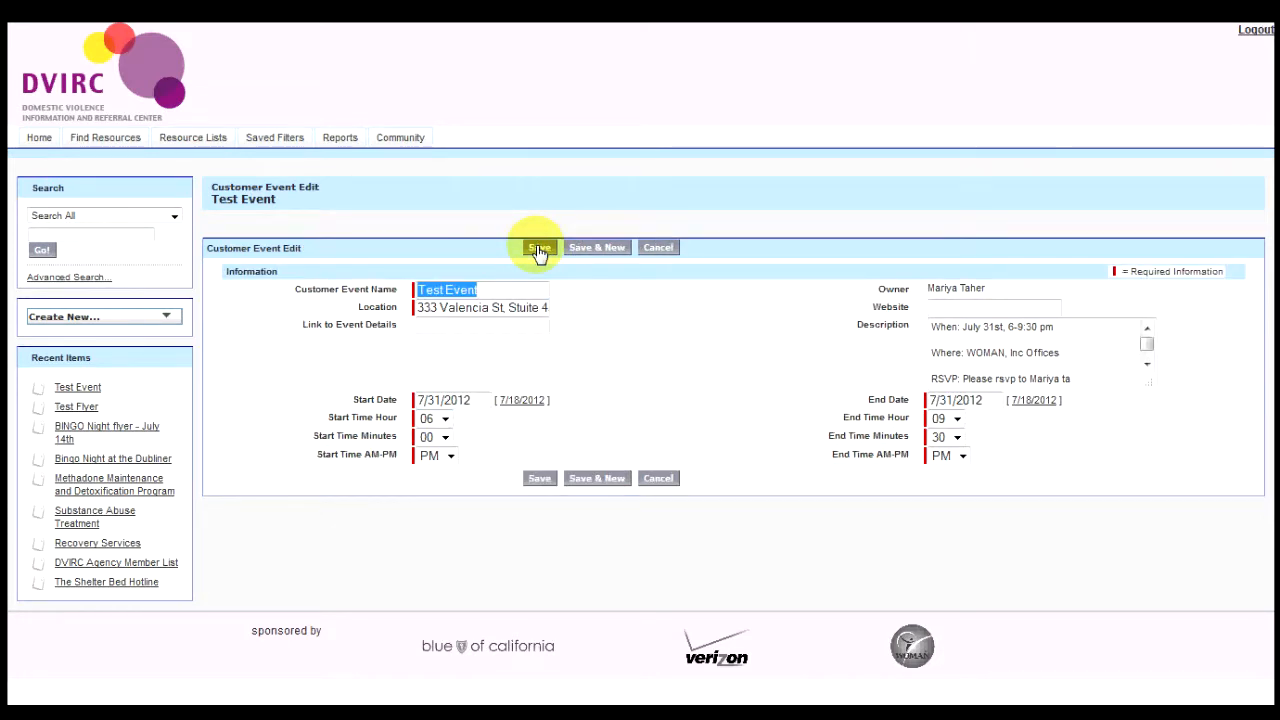
click(448, 328)
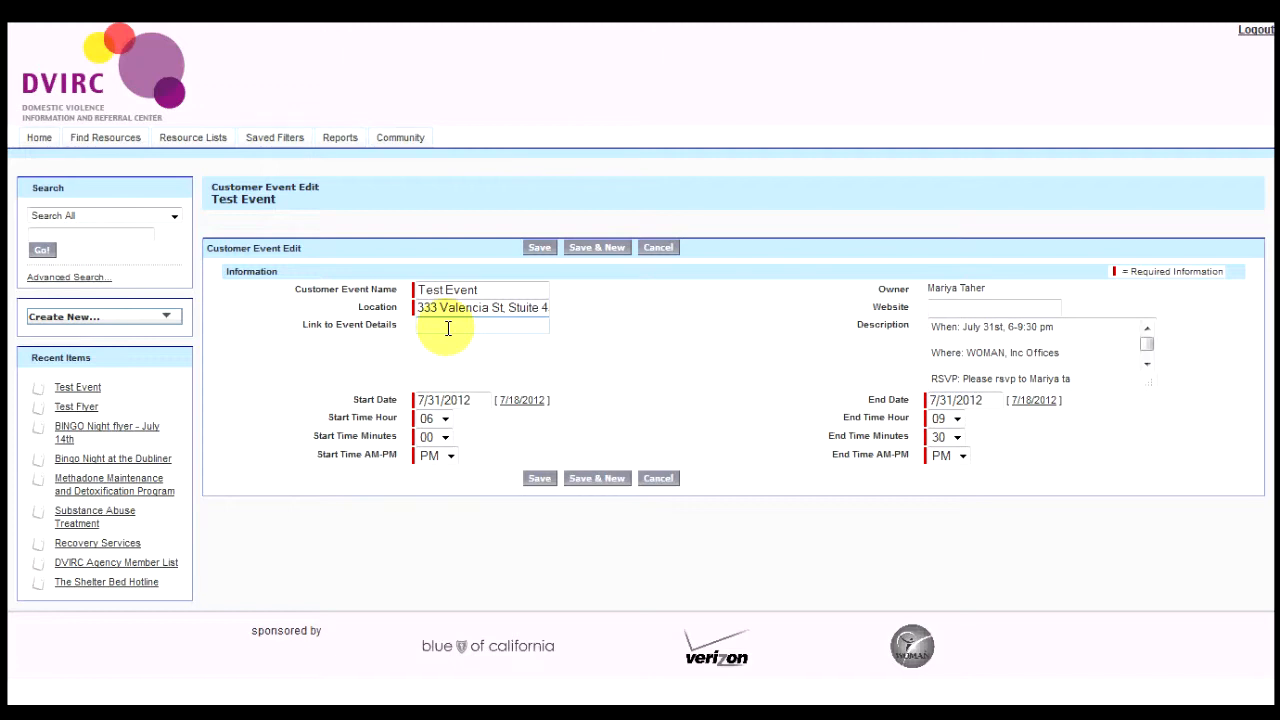
right_click(448, 328)
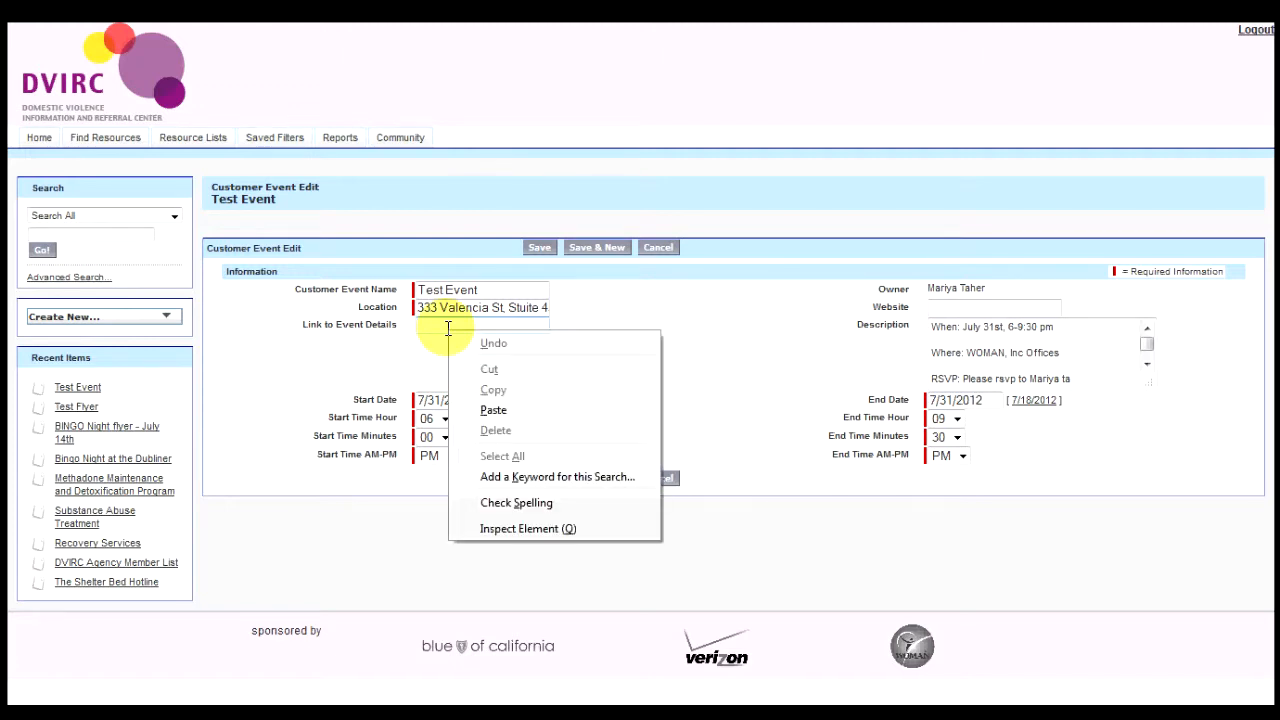
click(494, 411)
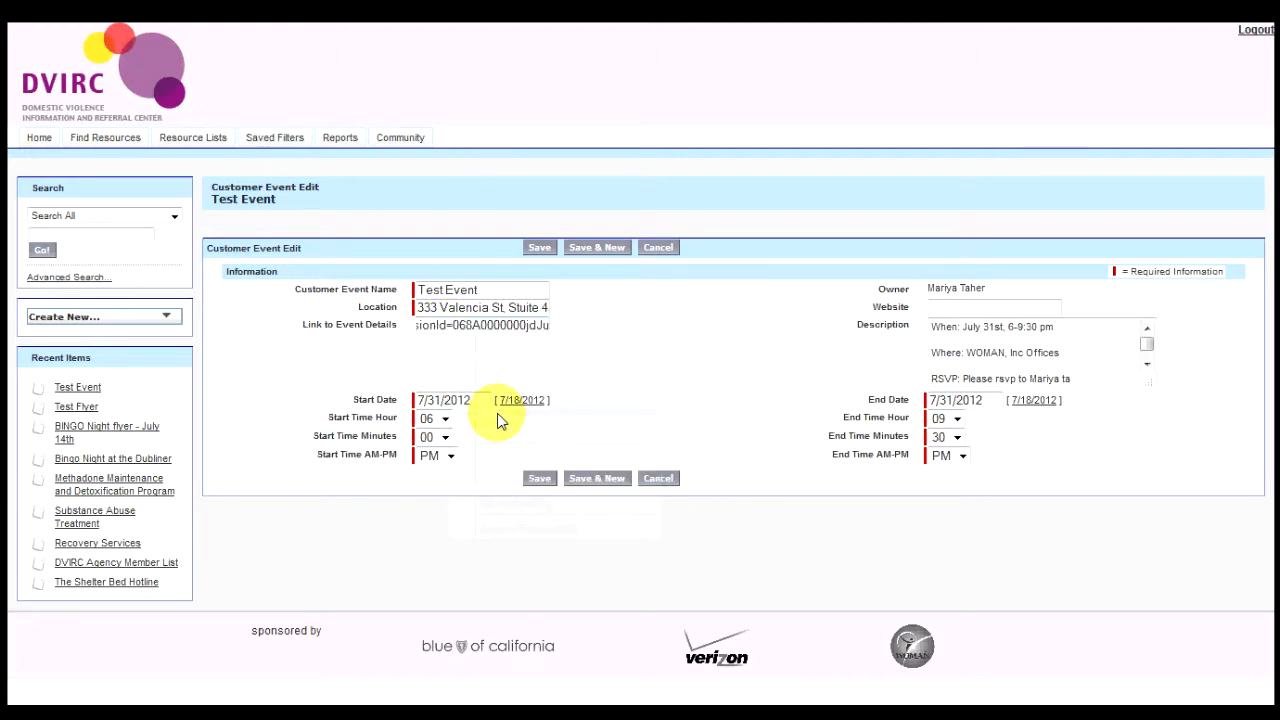
click(540, 249)
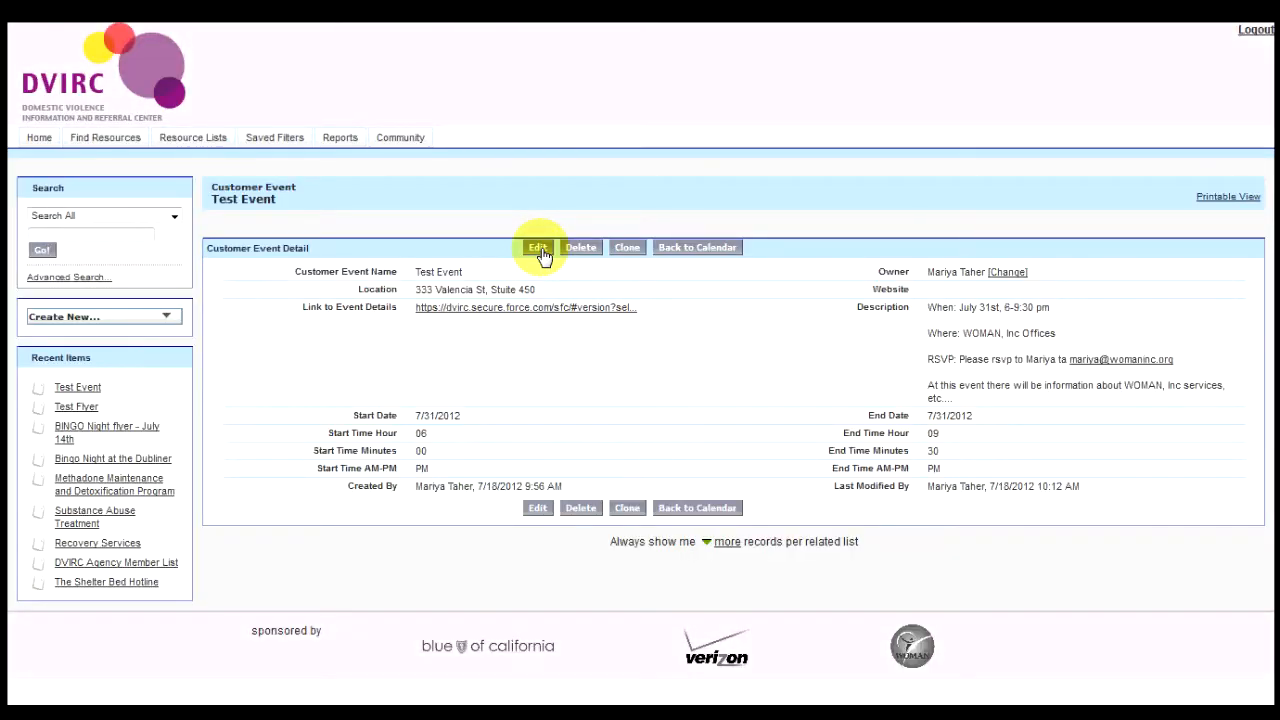
- Follow Test Event's link to event details to check the flyer page, and return to the event
click(497, 312)
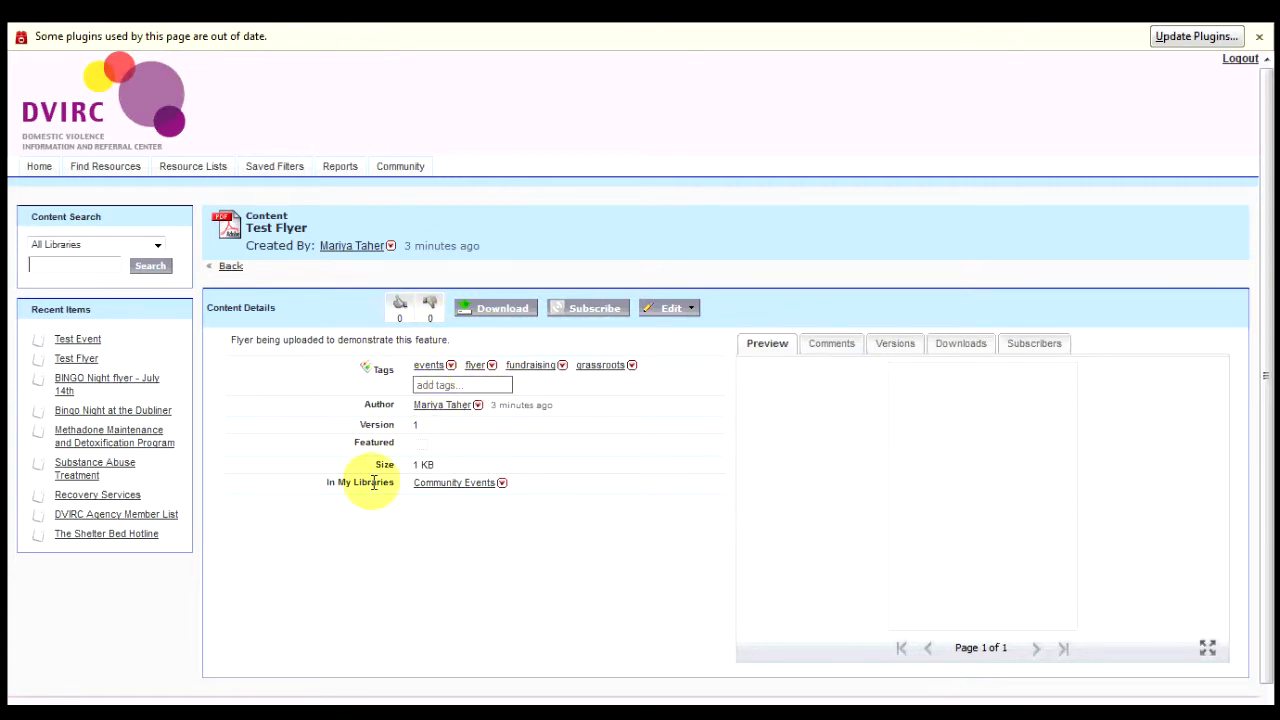
mouse_move(162, 22)
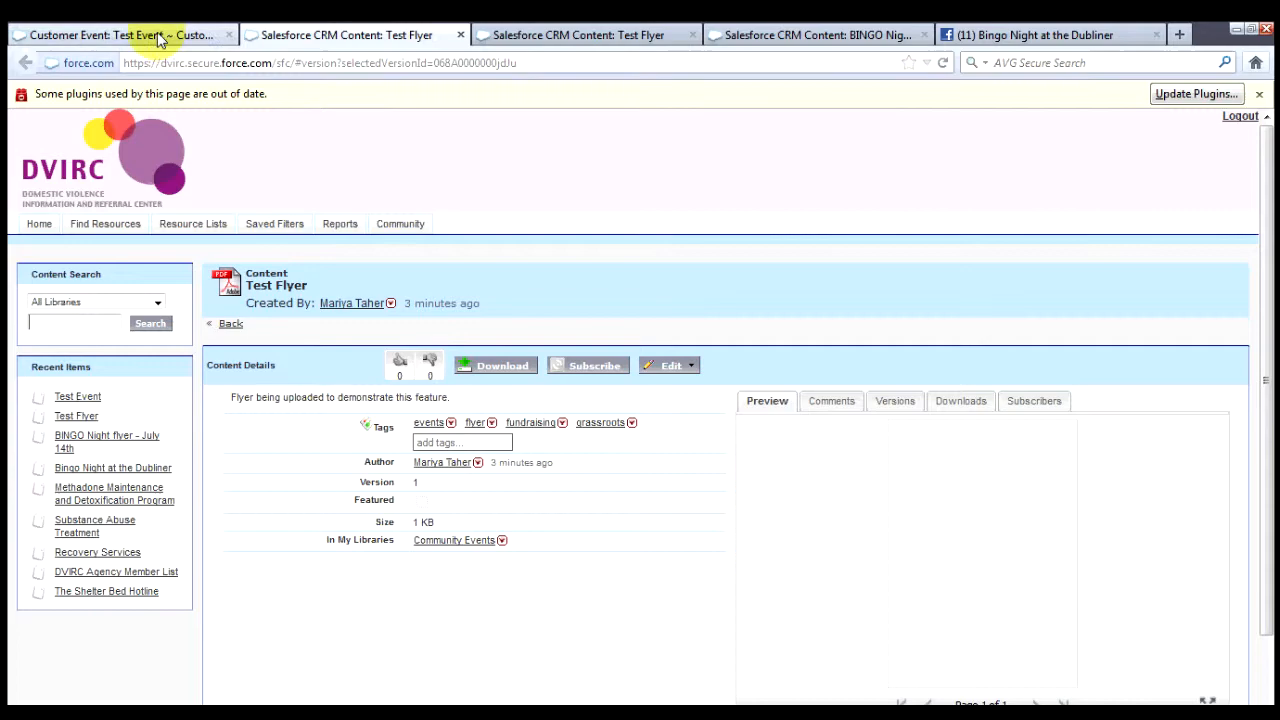
click(160, 40)
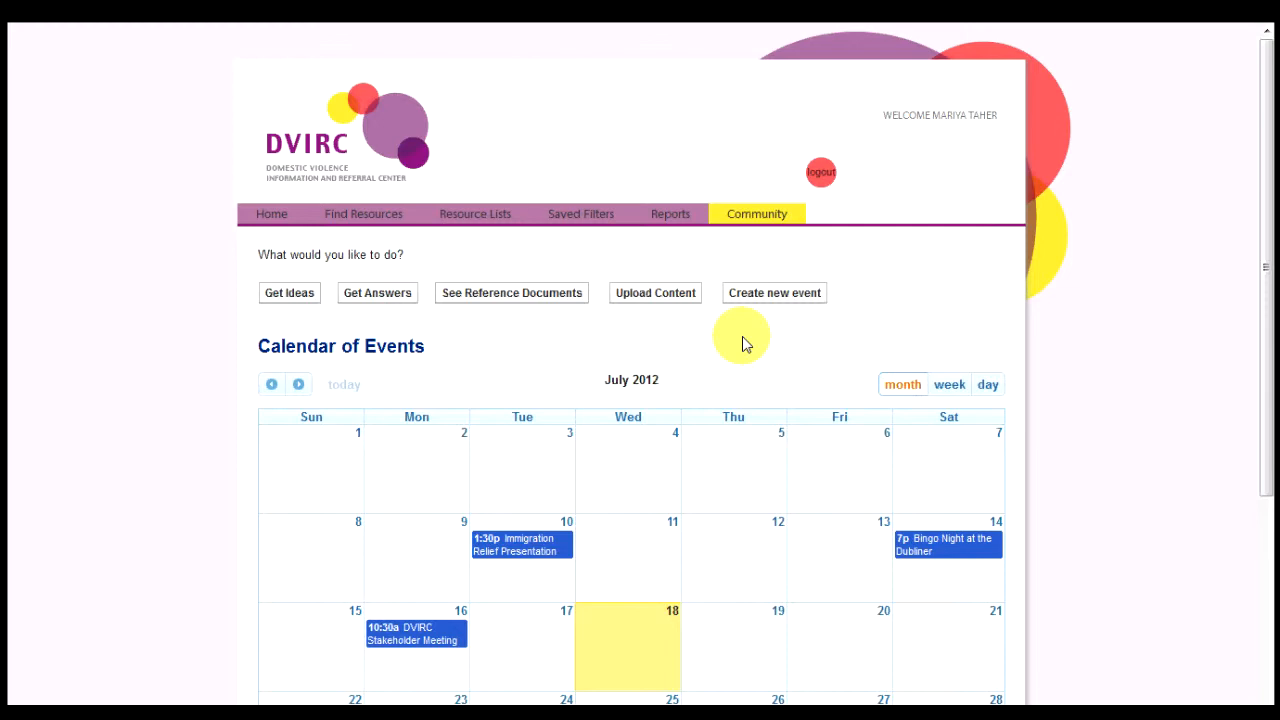
key(F11)
mouse_move(305, 678)
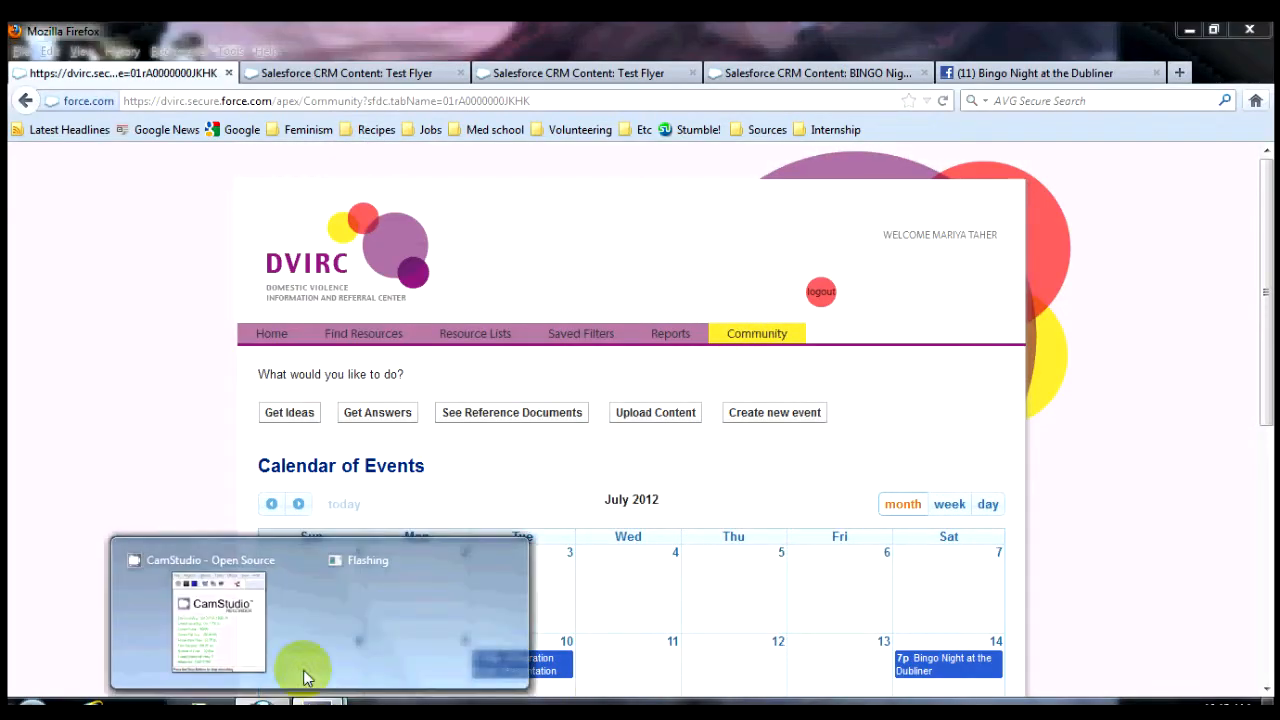
click(240, 585)
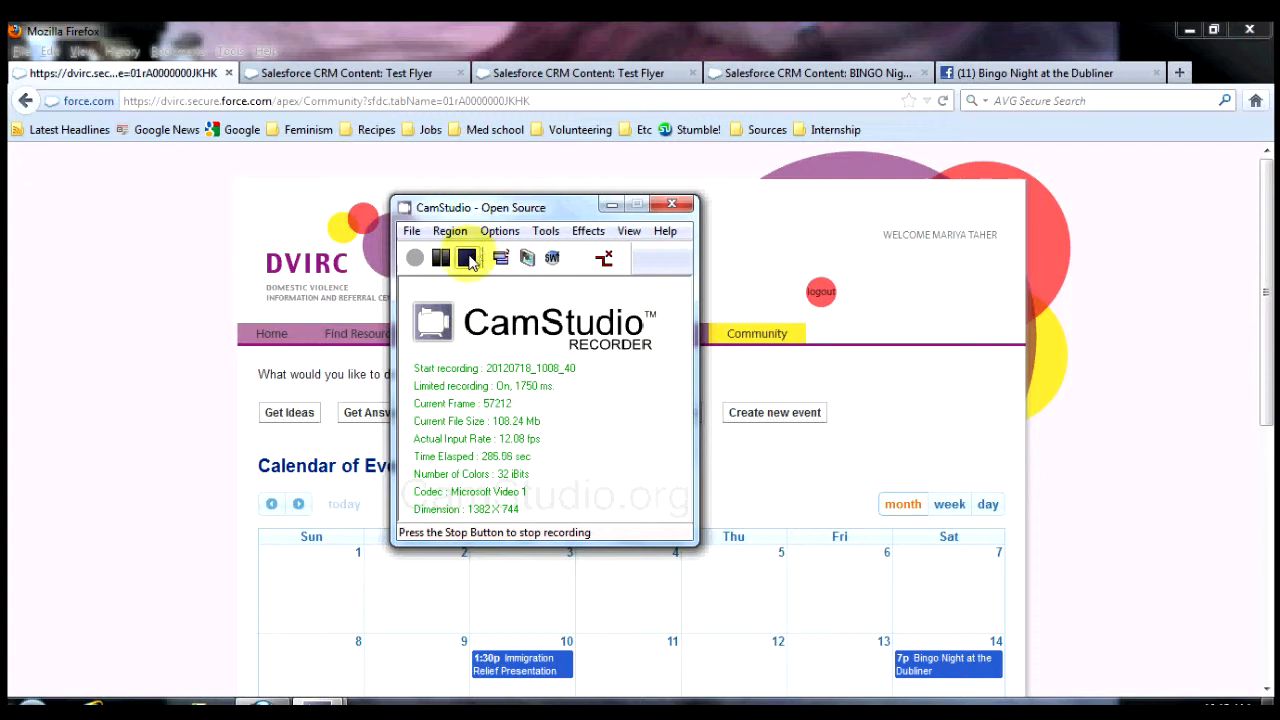
click(468, 258)
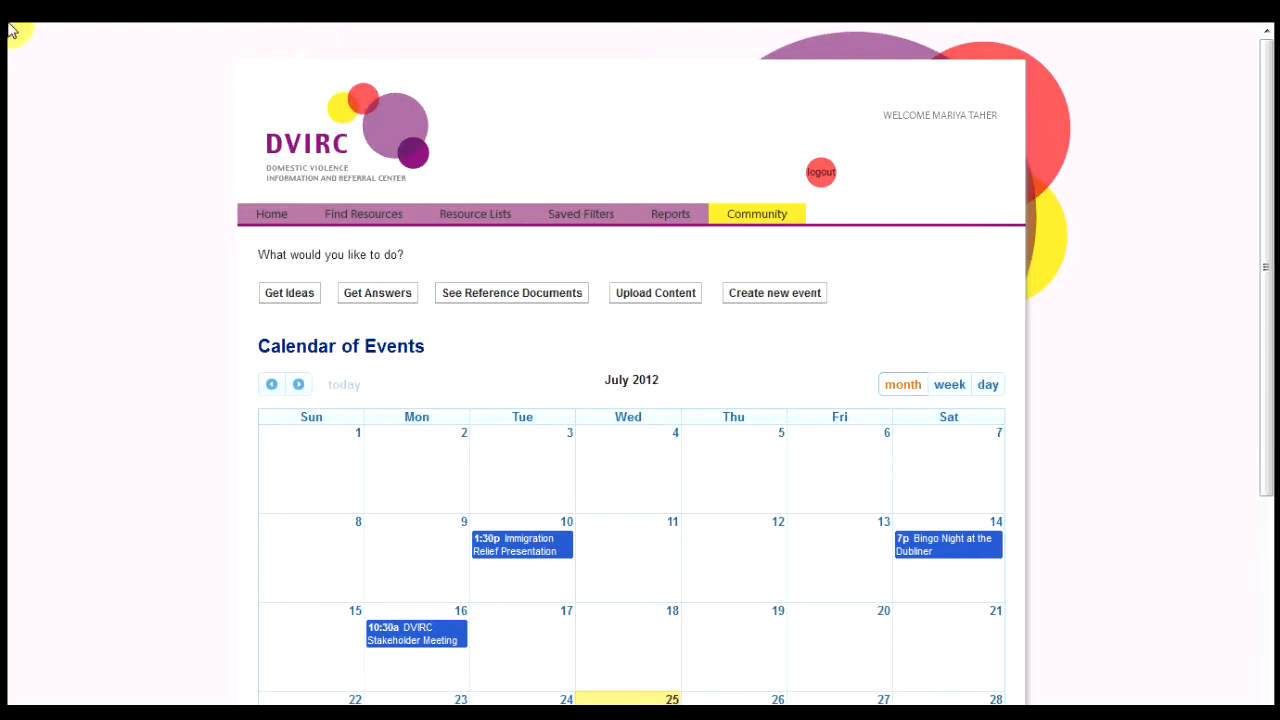
- Open the Community reference documents and sort them in turn by title, size, author, last modified date and downloads
click(555, 300)
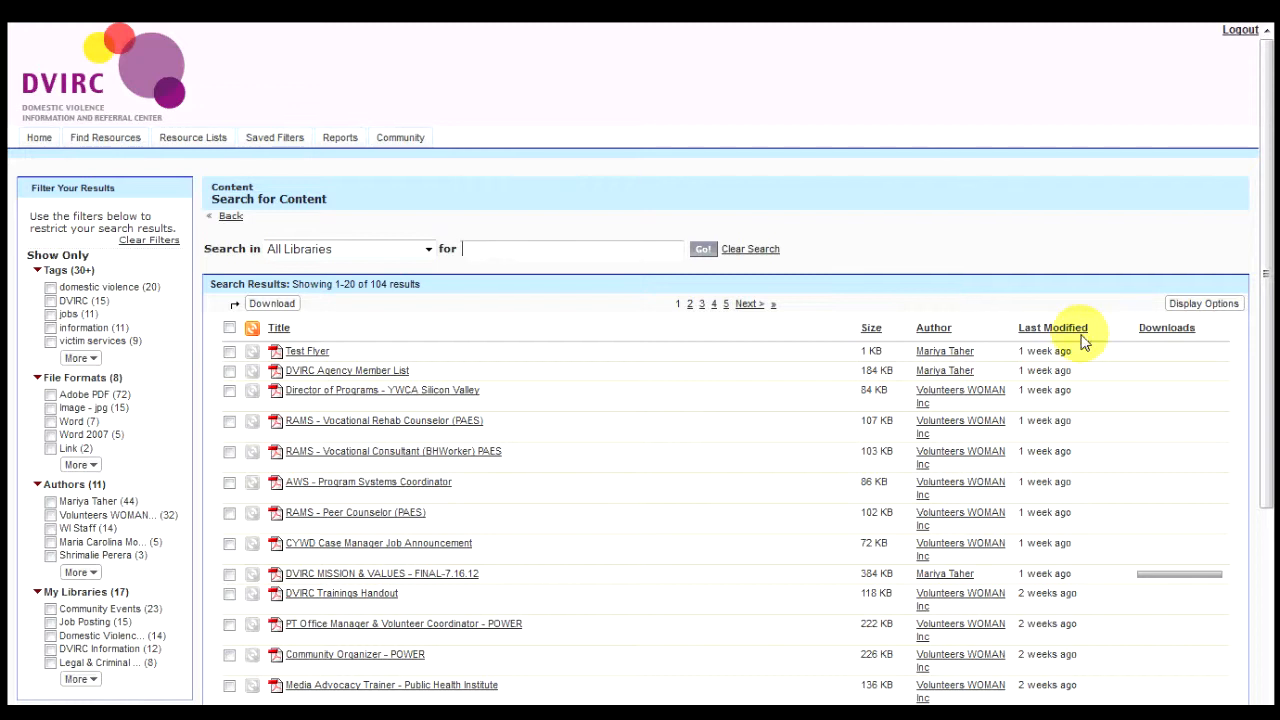
click(278, 330)
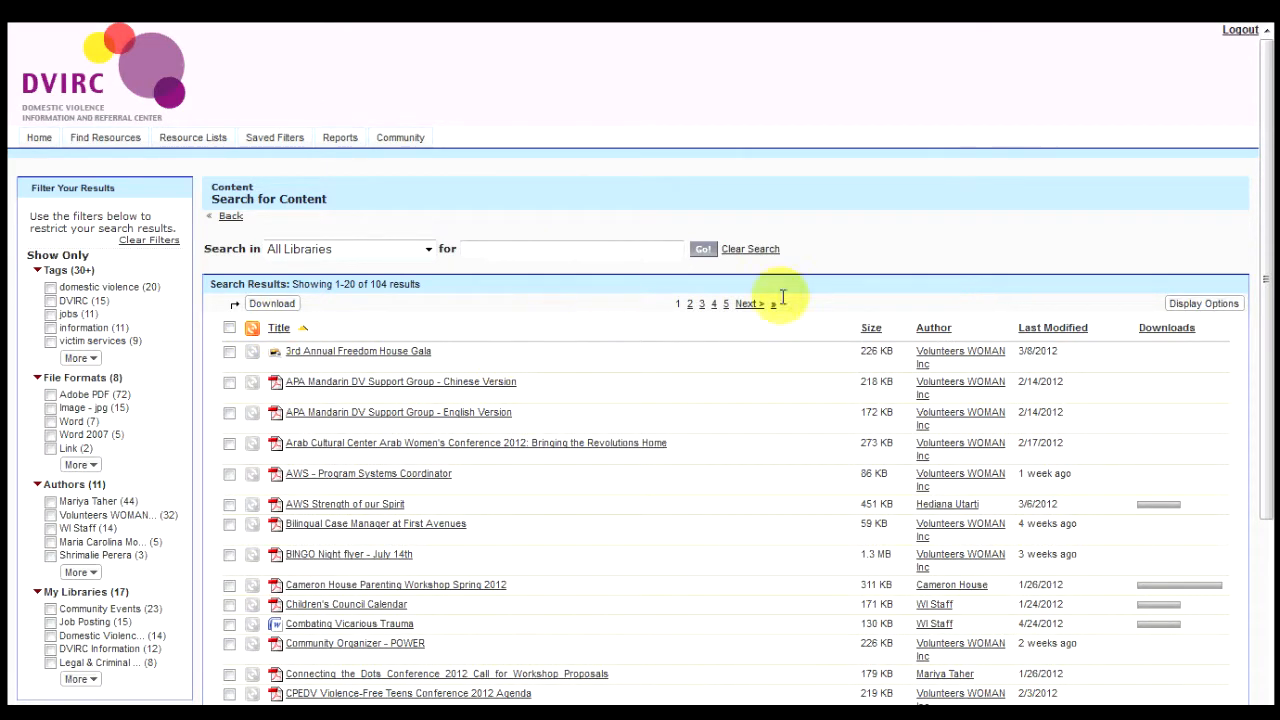
click(871, 330)
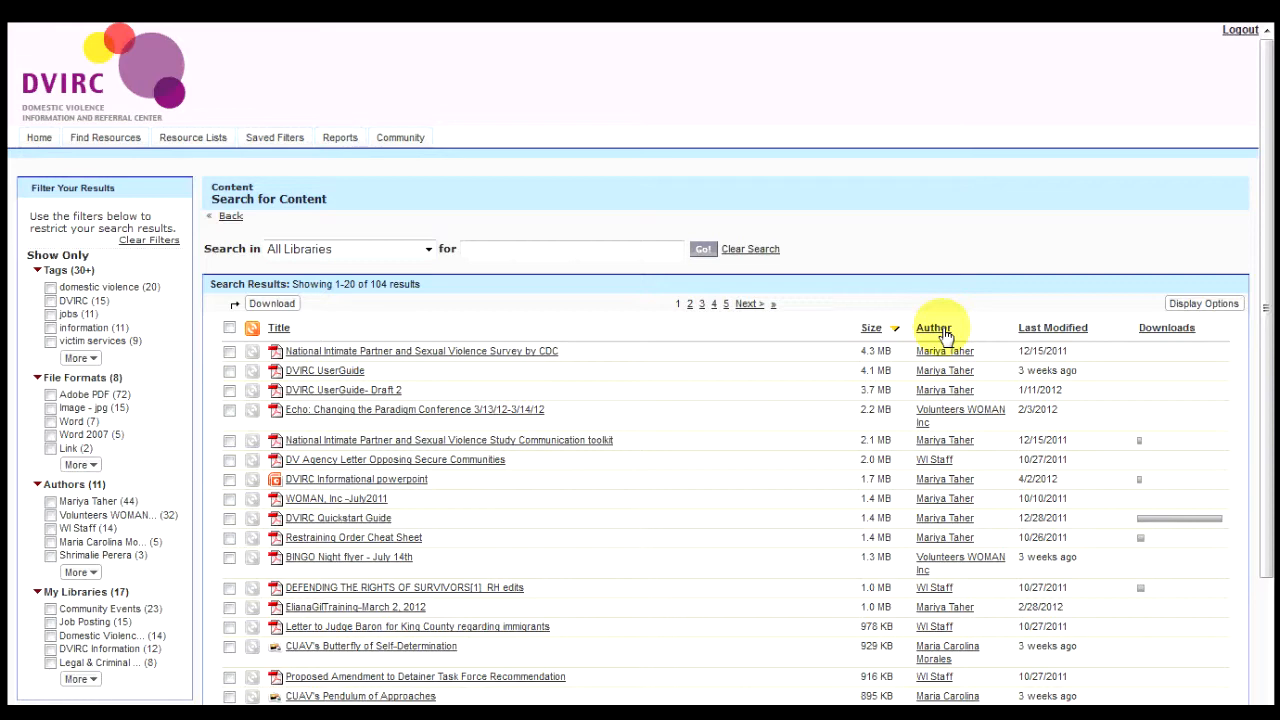
click(934, 329)
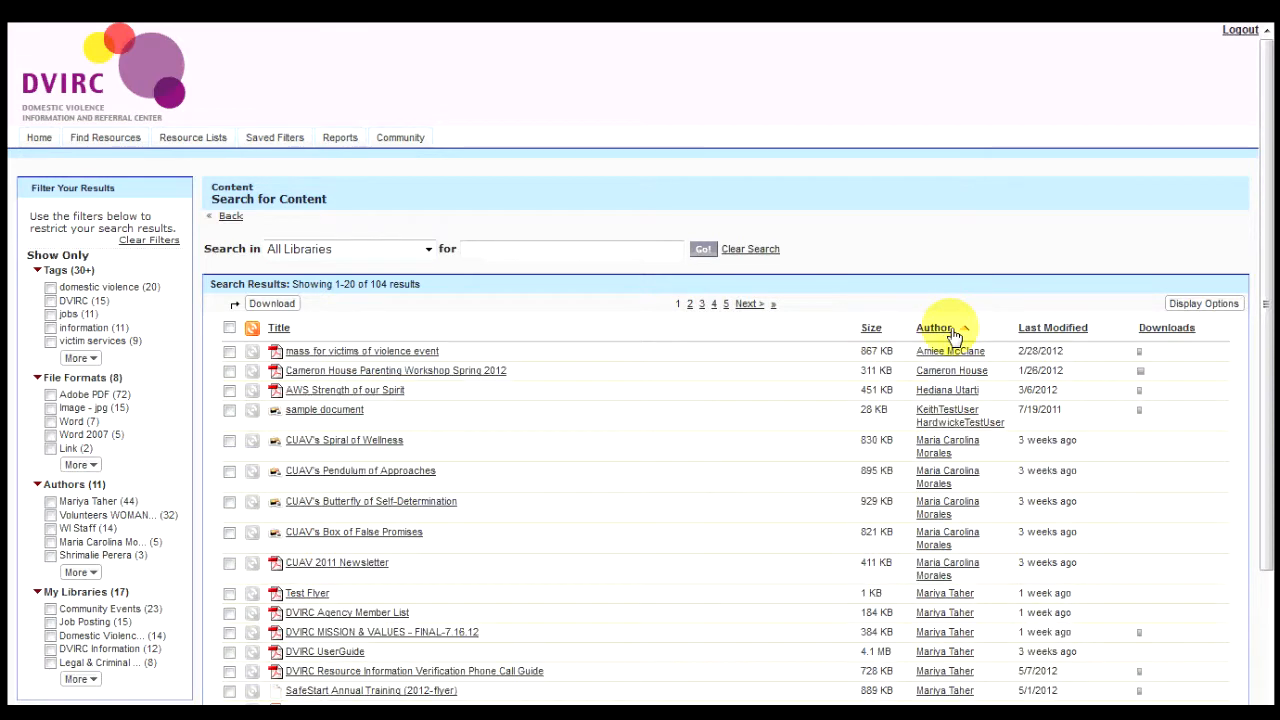
click(1062, 335)
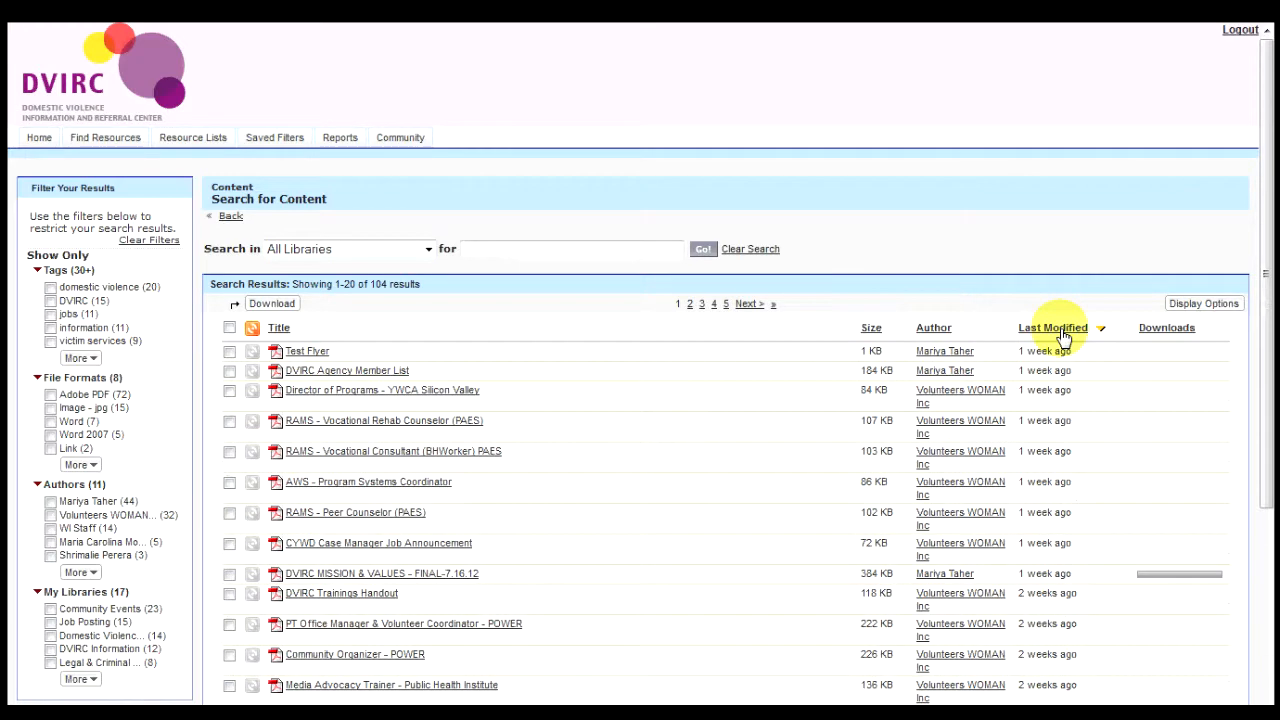
click(1162, 329)
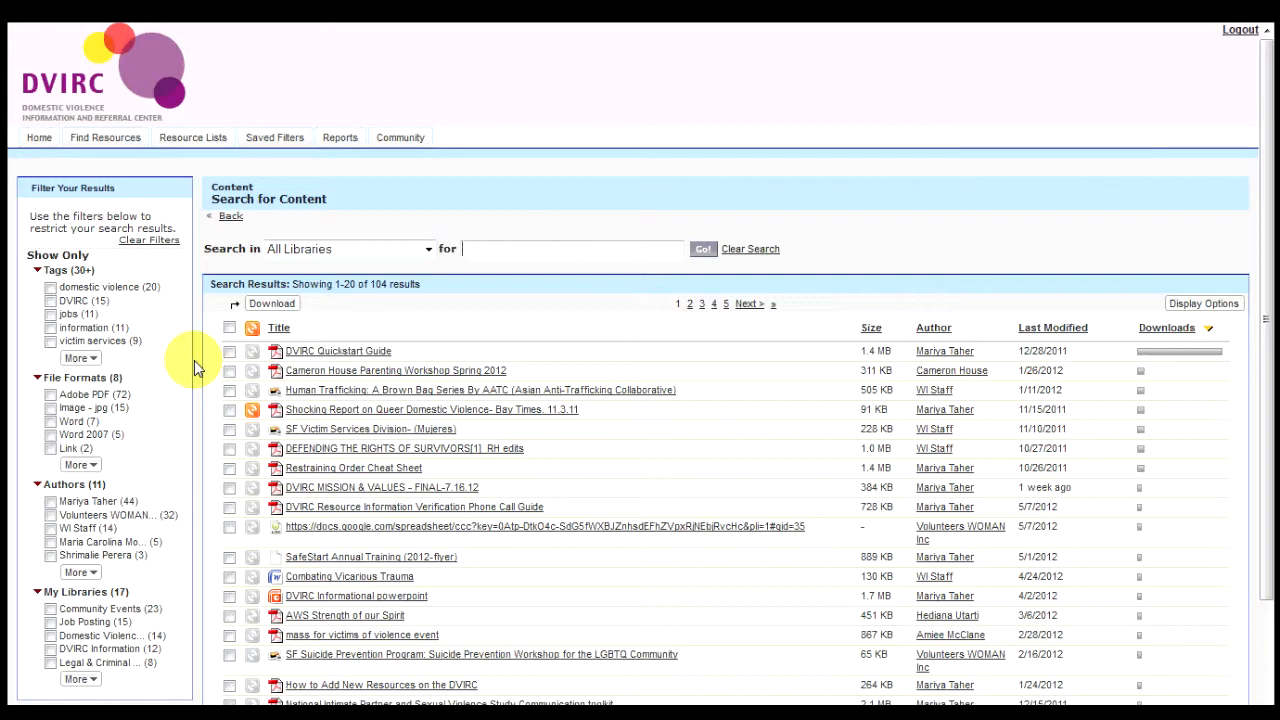
- Filter the reference documents by the DVIRC tag, Adobe PDF format and Volunteers WOMAN Inc author, and clear all filters
click(51, 302)
click(51, 395)
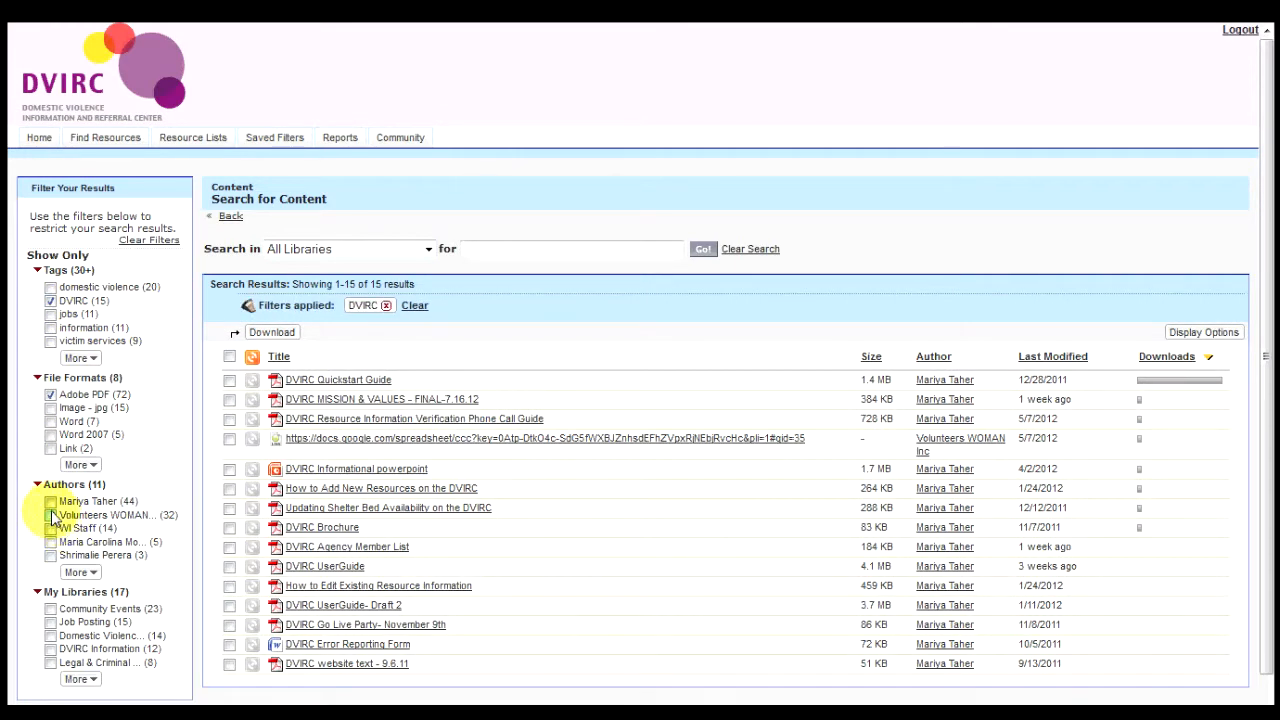
click(51, 515)
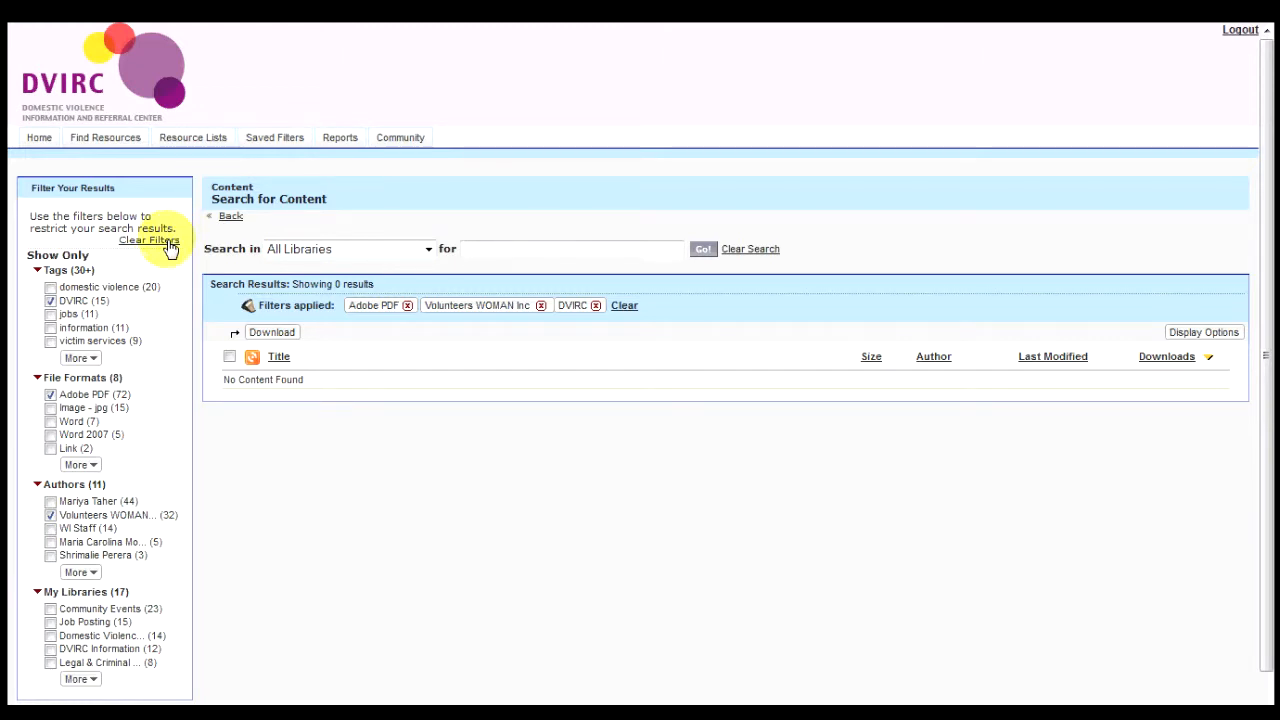
click(168, 243)
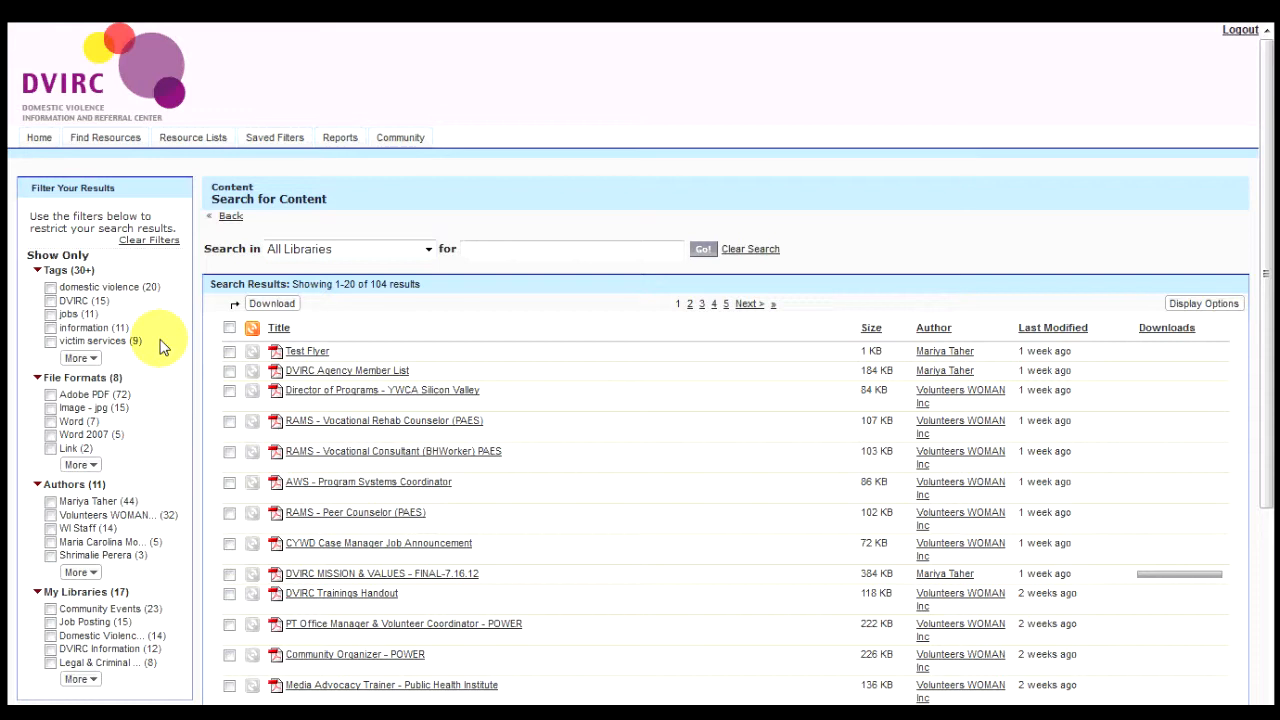
- Filter the documents by the domestic violence tag and, separately, by the DVIRC Information library, viewing the additional tag and library choices, and clear the filter
click(51, 288)
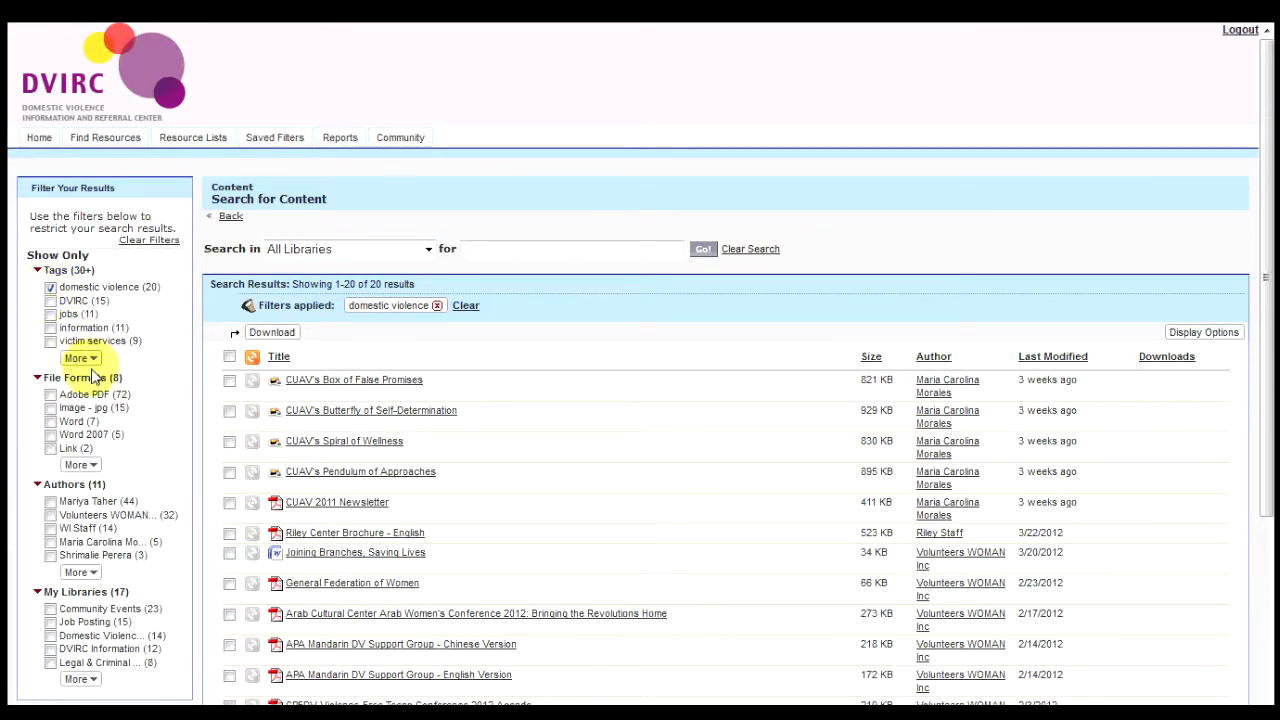
click(84, 359)
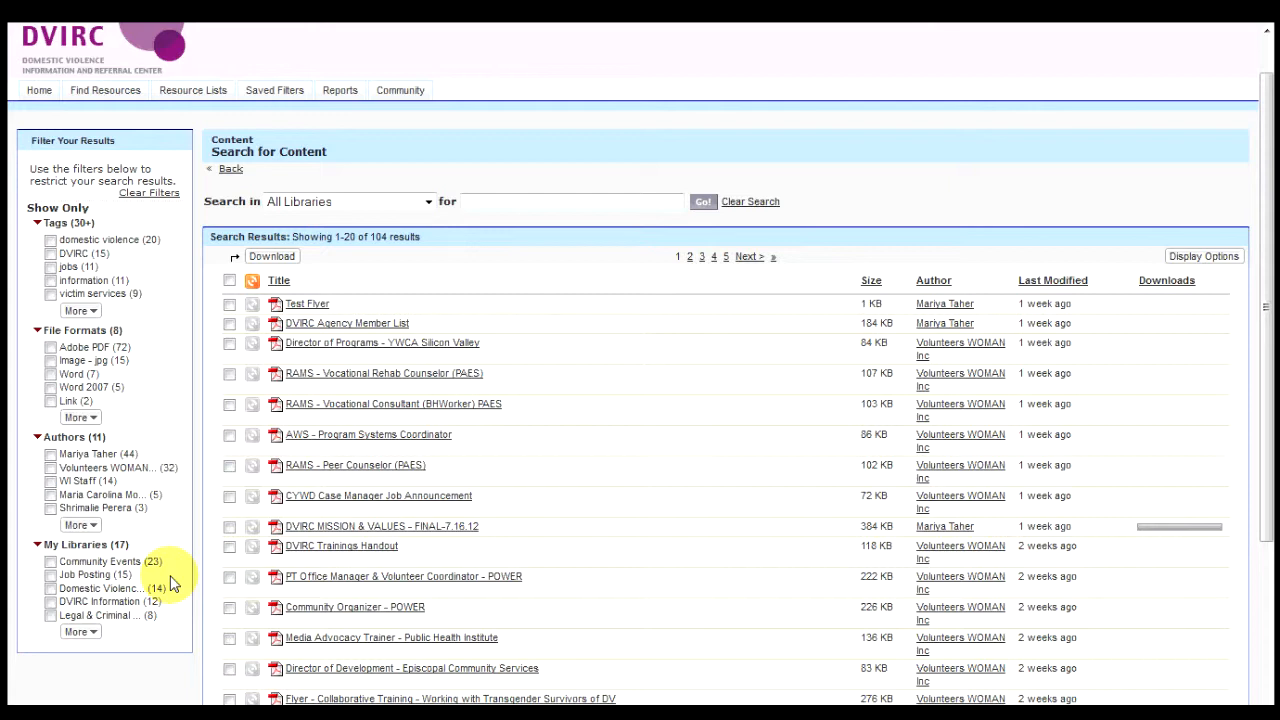
click(79, 632)
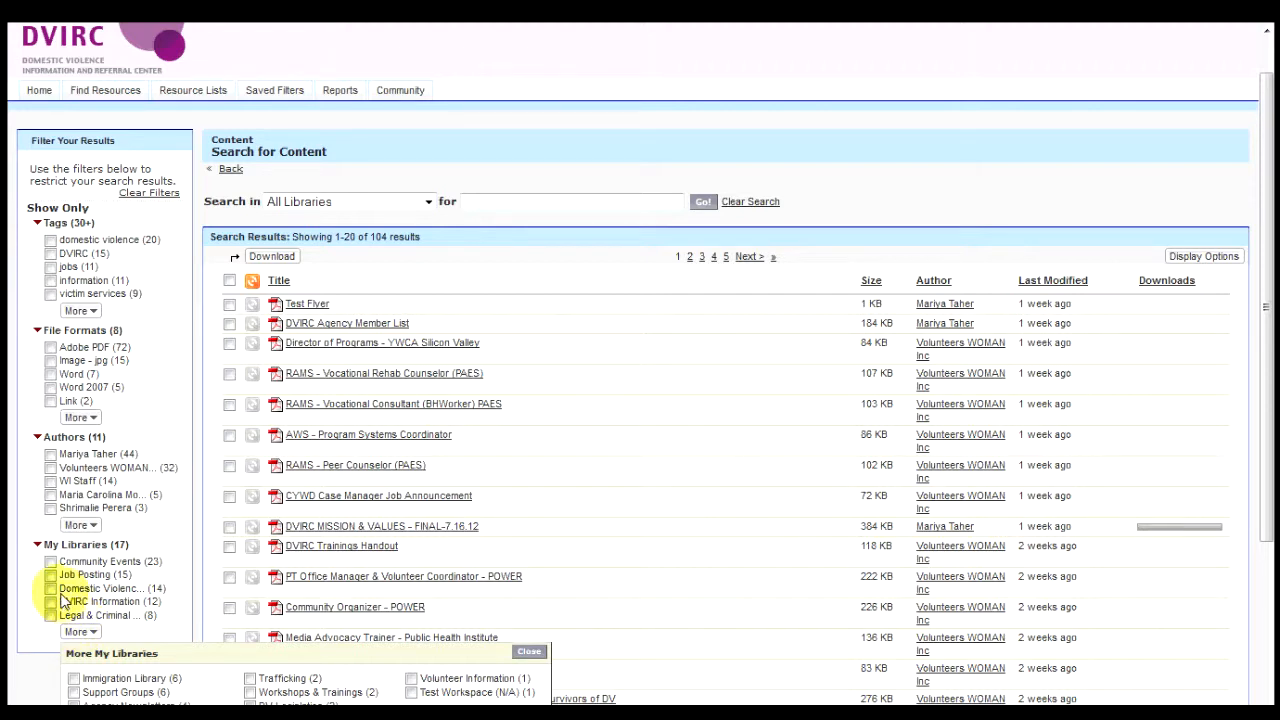
click(51, 604)
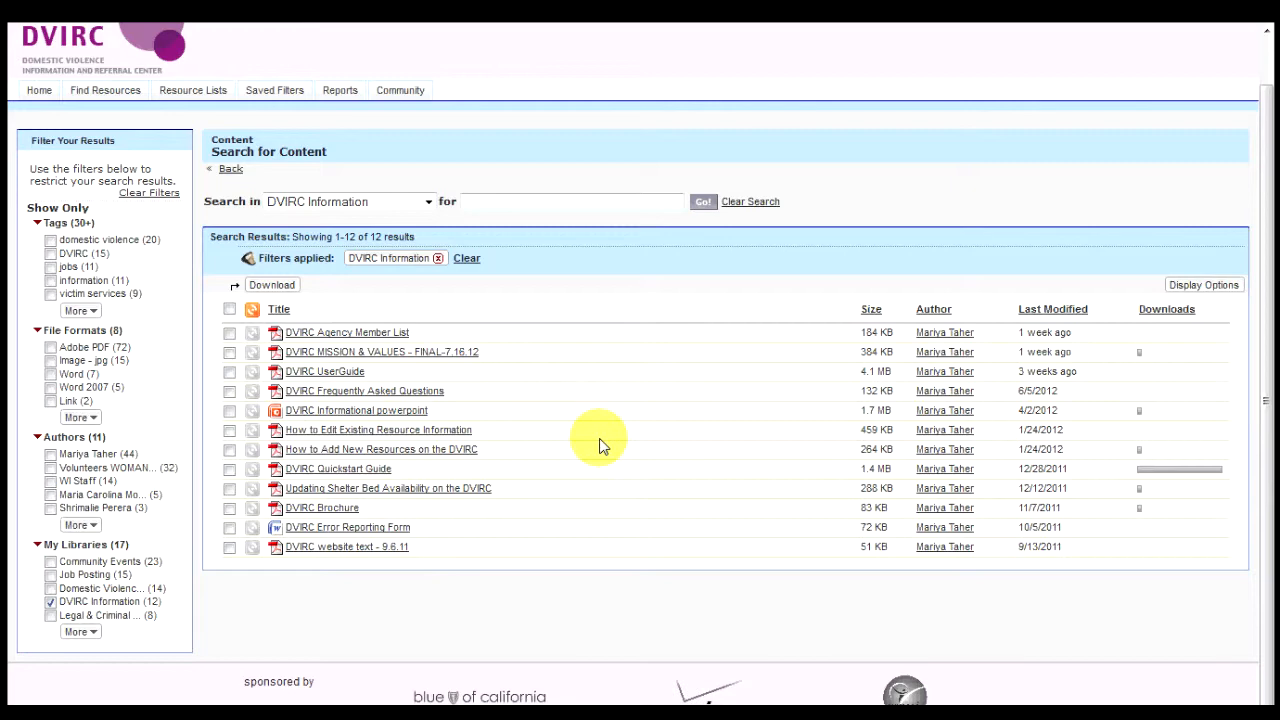
click(466, 258)
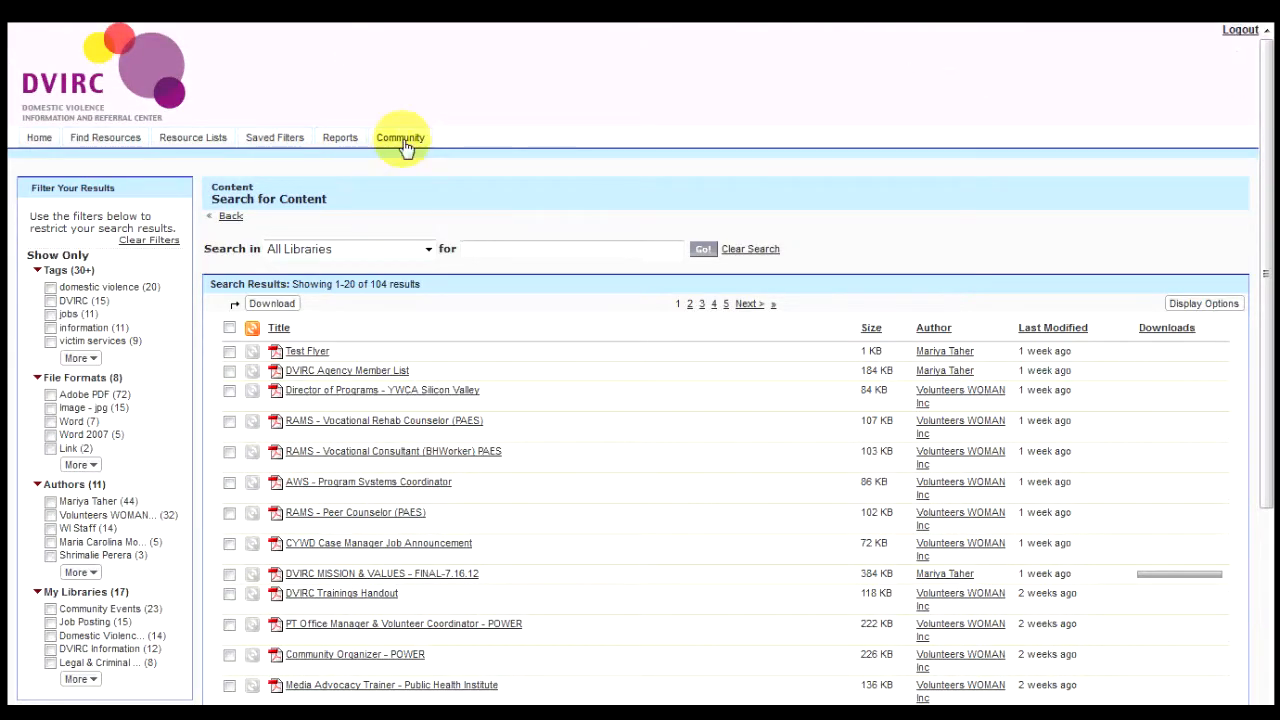
- Return to the Community page and contribute new content by uploading the reference doc PDF from the desktop
click(402, 139)
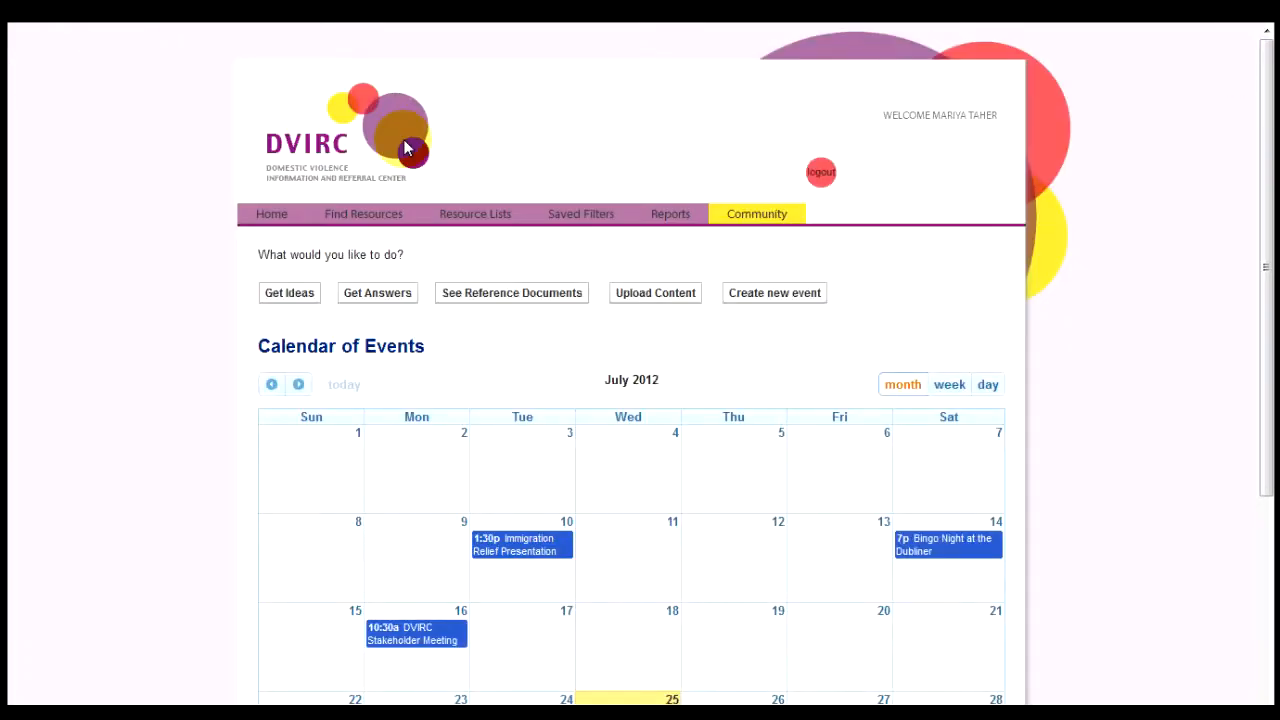
click(643, 294)
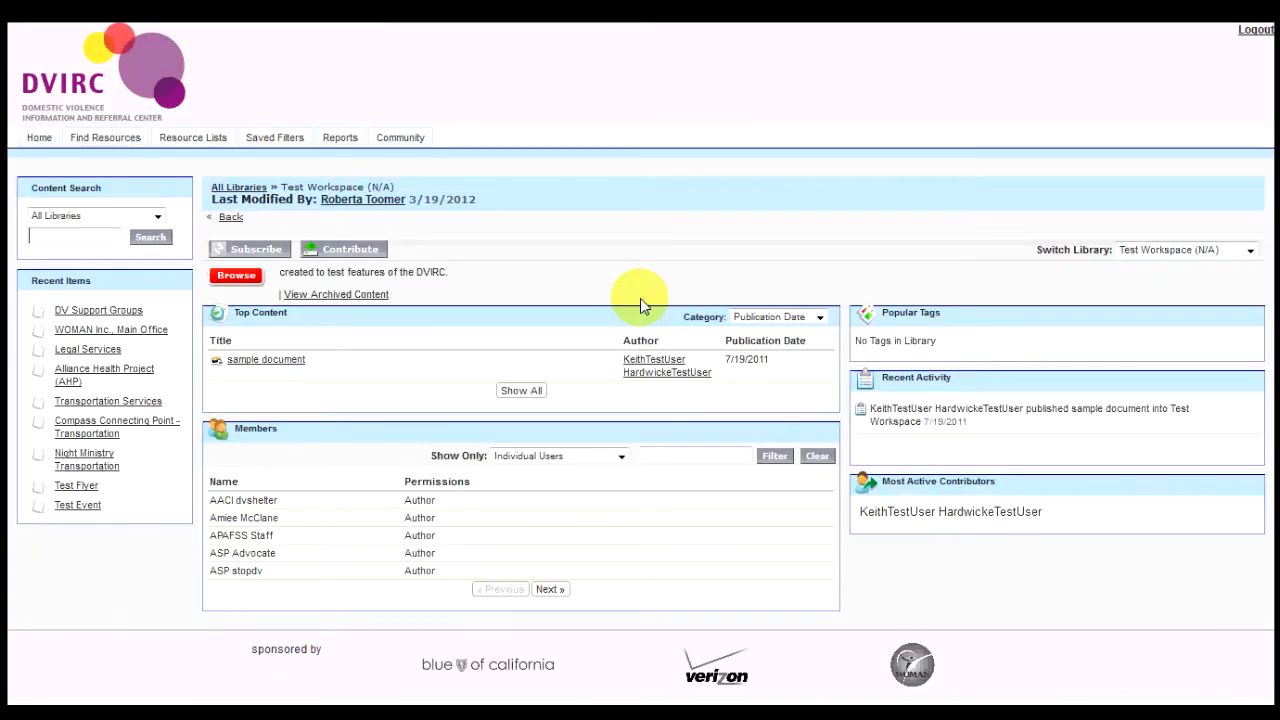
click(370, 248)
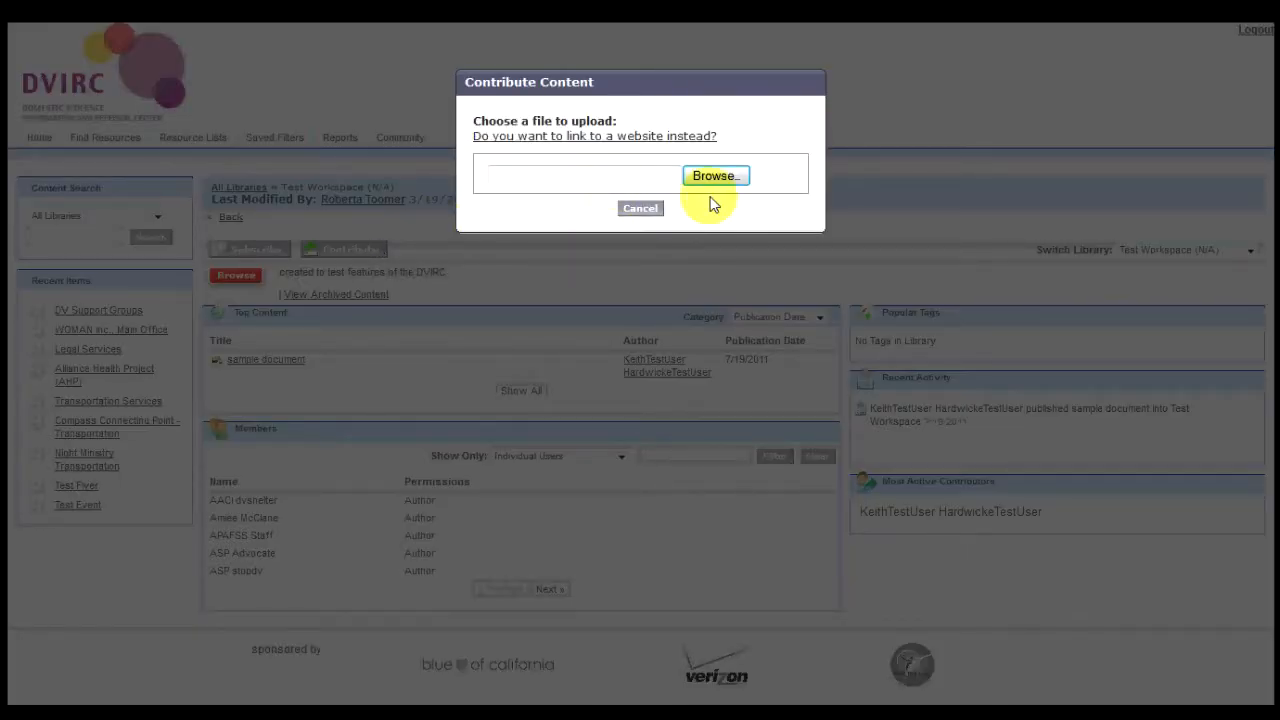
click(714, 176)
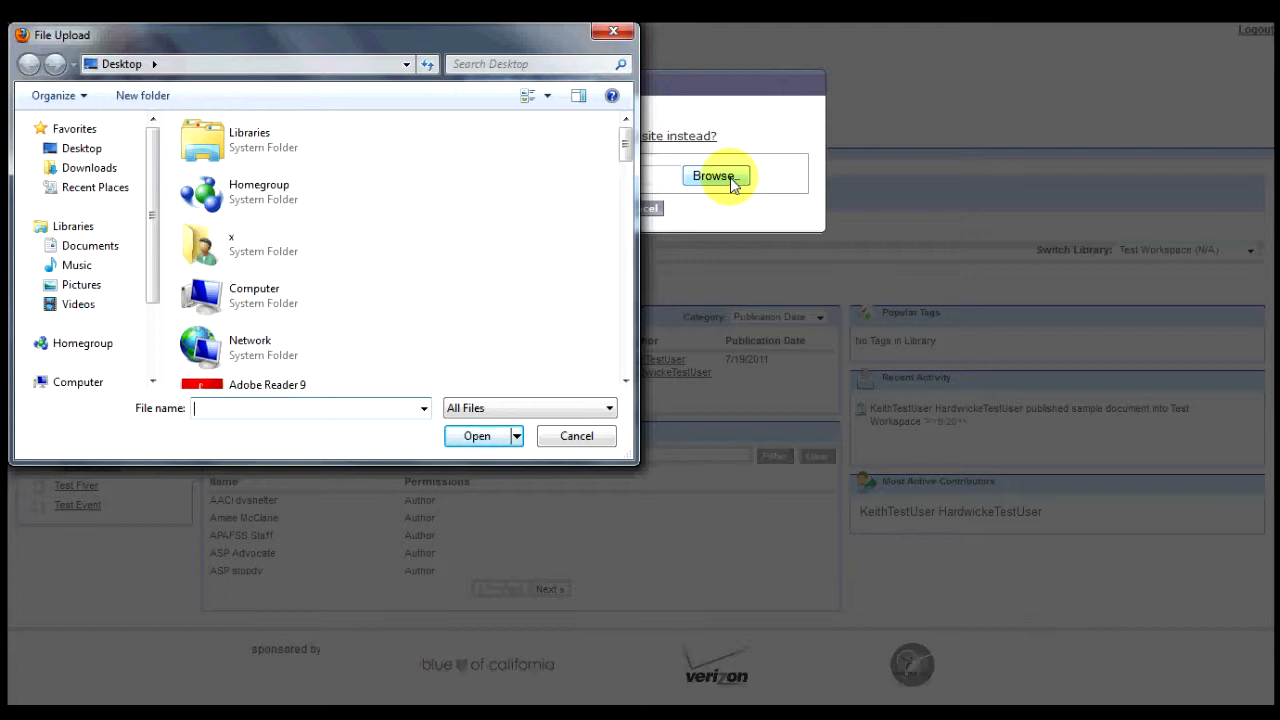
drag(624, 136, 624, 355)
double_click(263, 326)
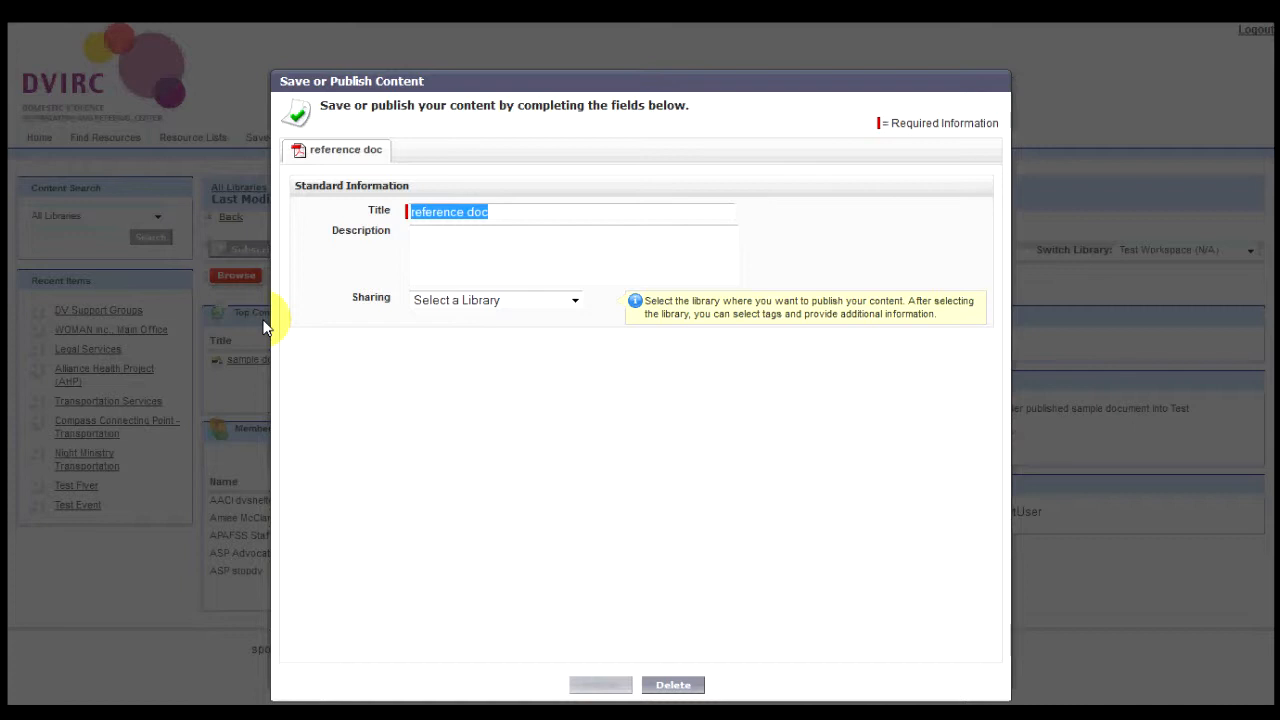
- Describe the upload as "sample reference document", share it in the Domestic Violence Information & Services for Survivors library, and publish it
click(490, 248)
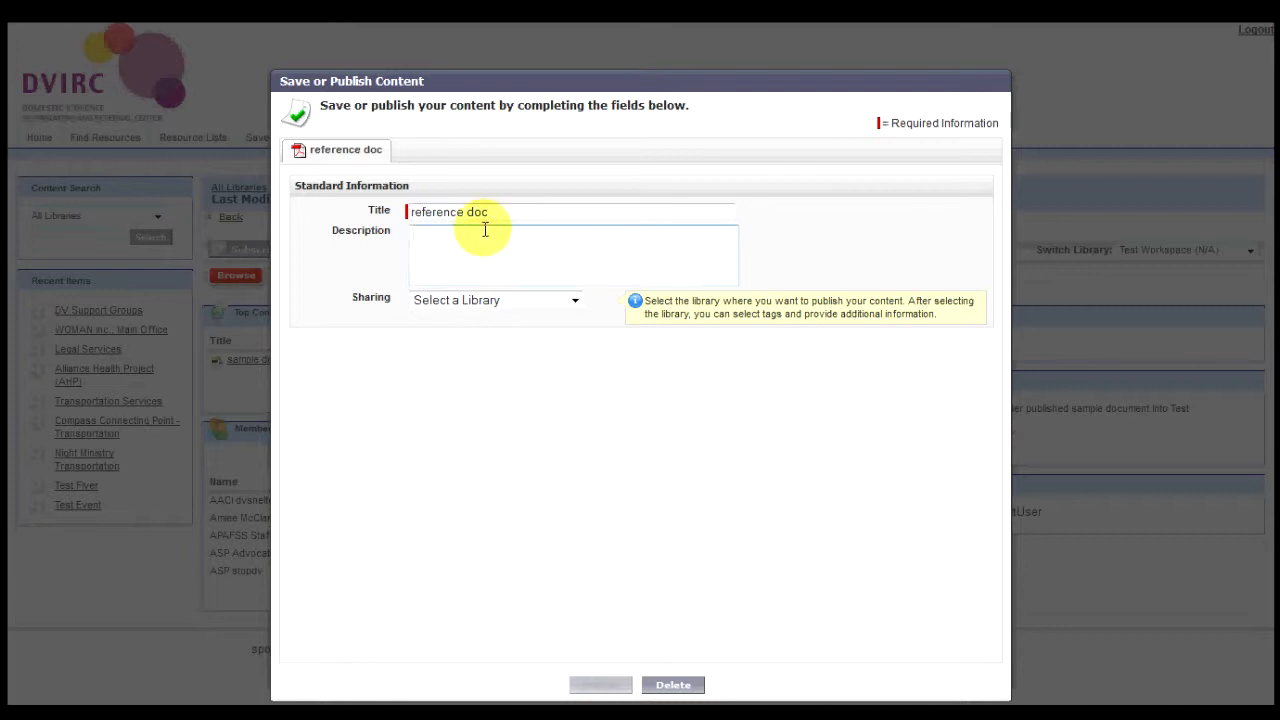
text(sample ref)
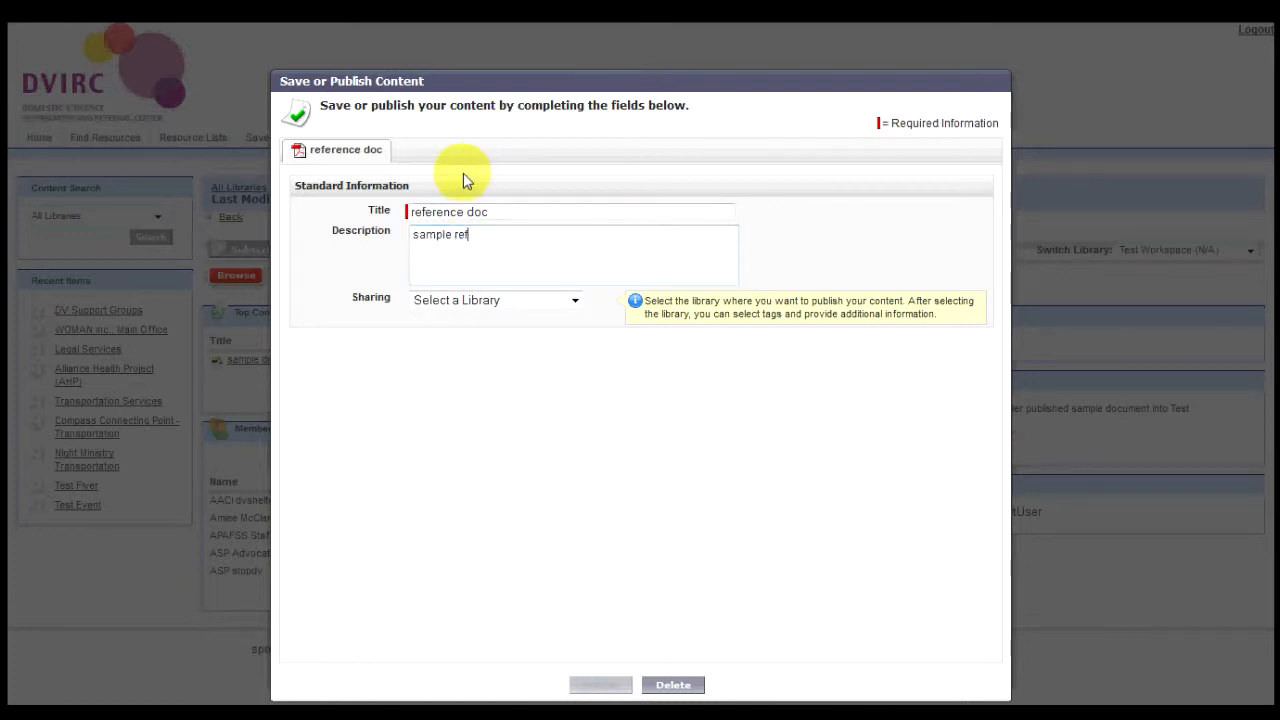
text(erence document)
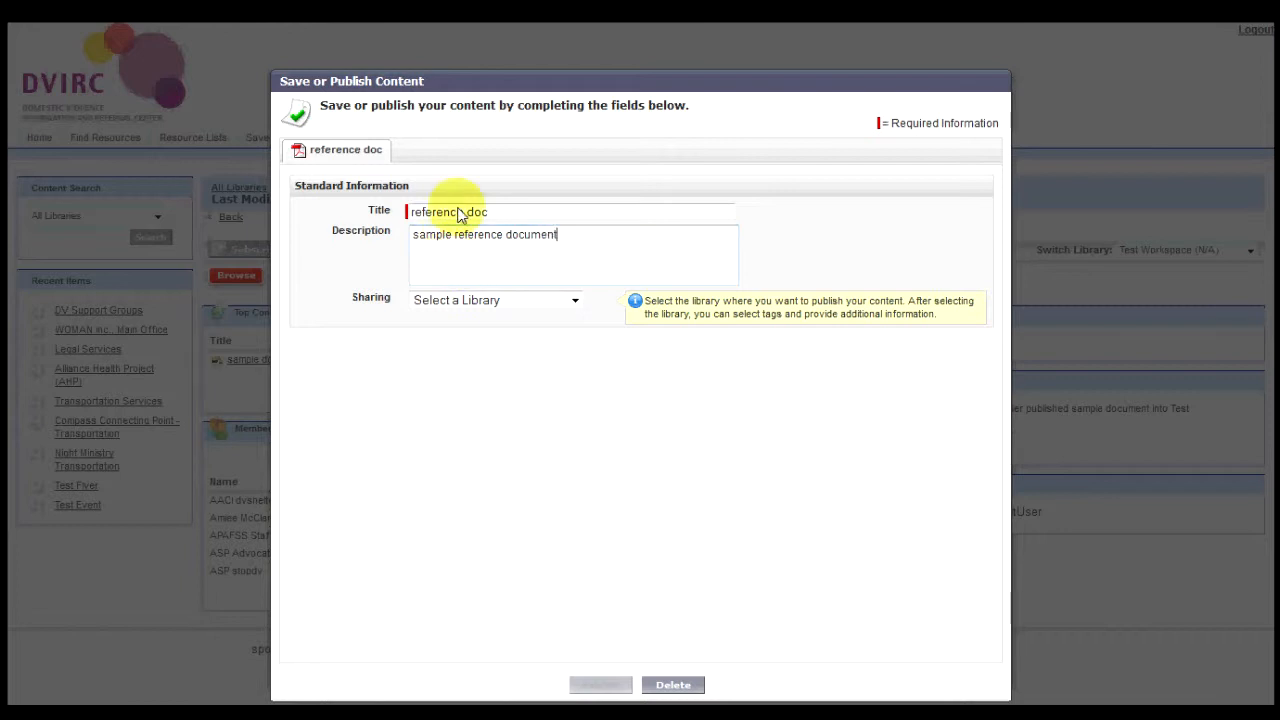
click(574, 302)
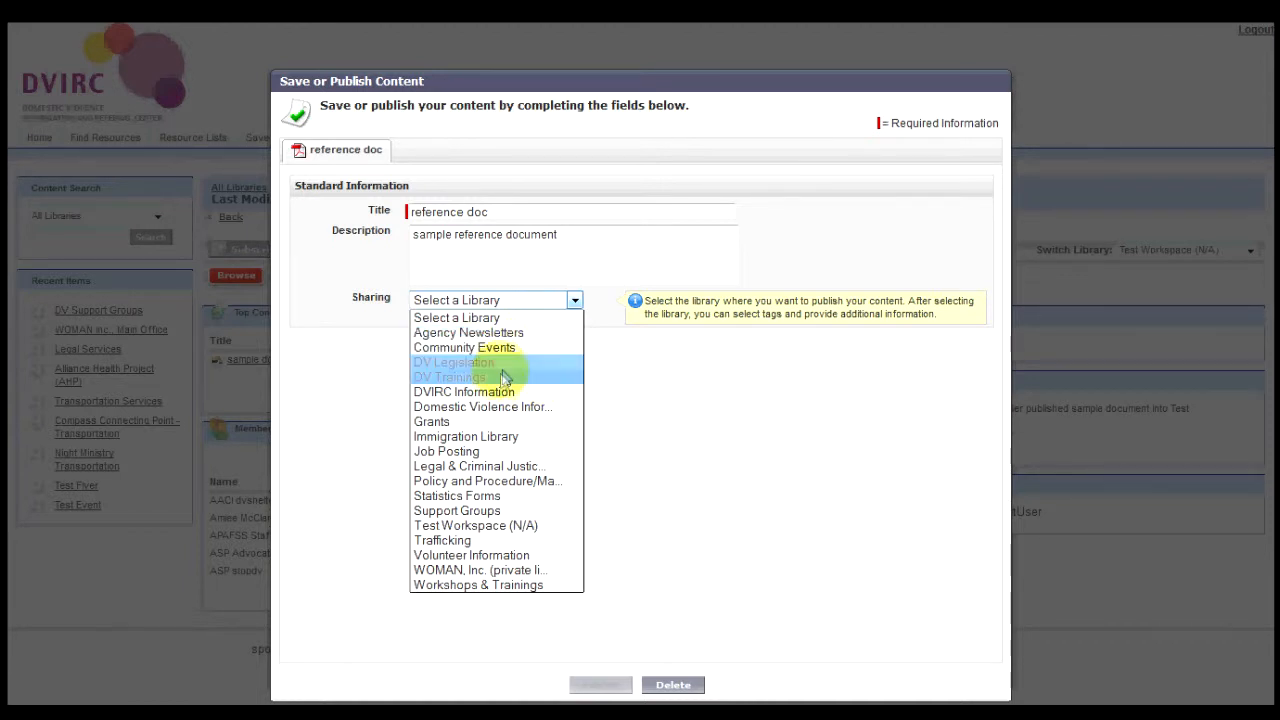
click(491, 416)
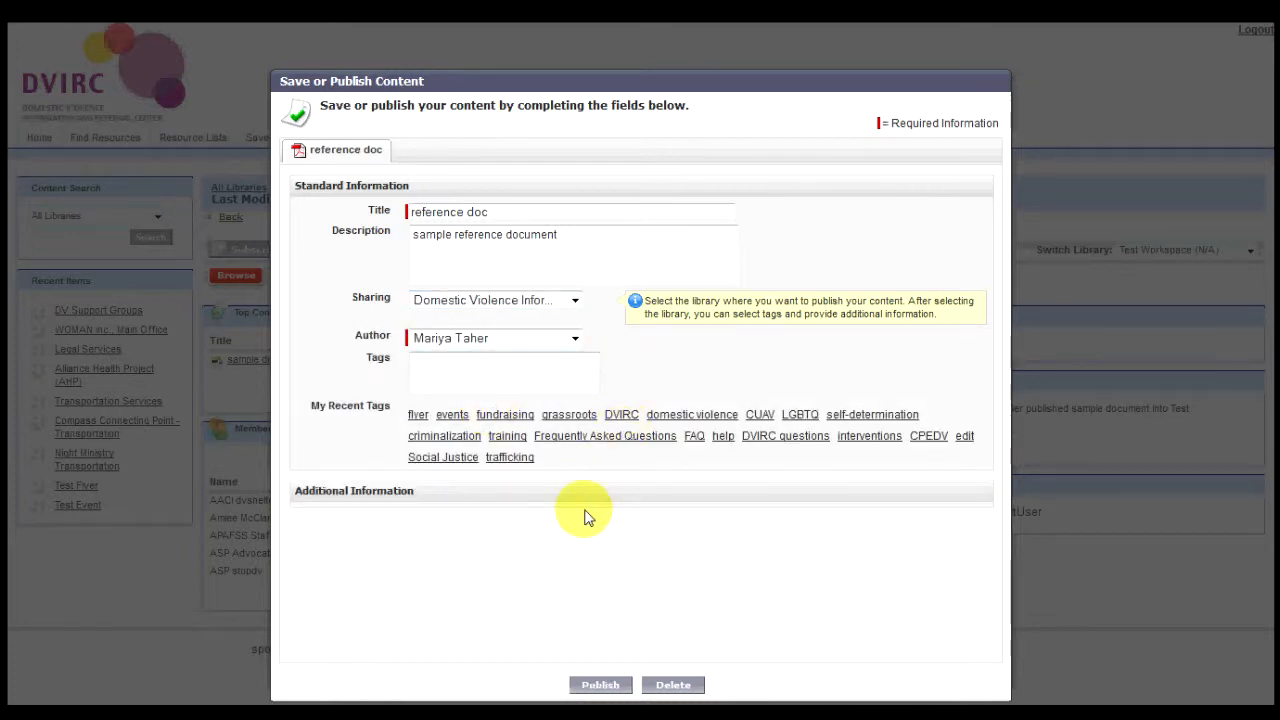
click(598, 686)
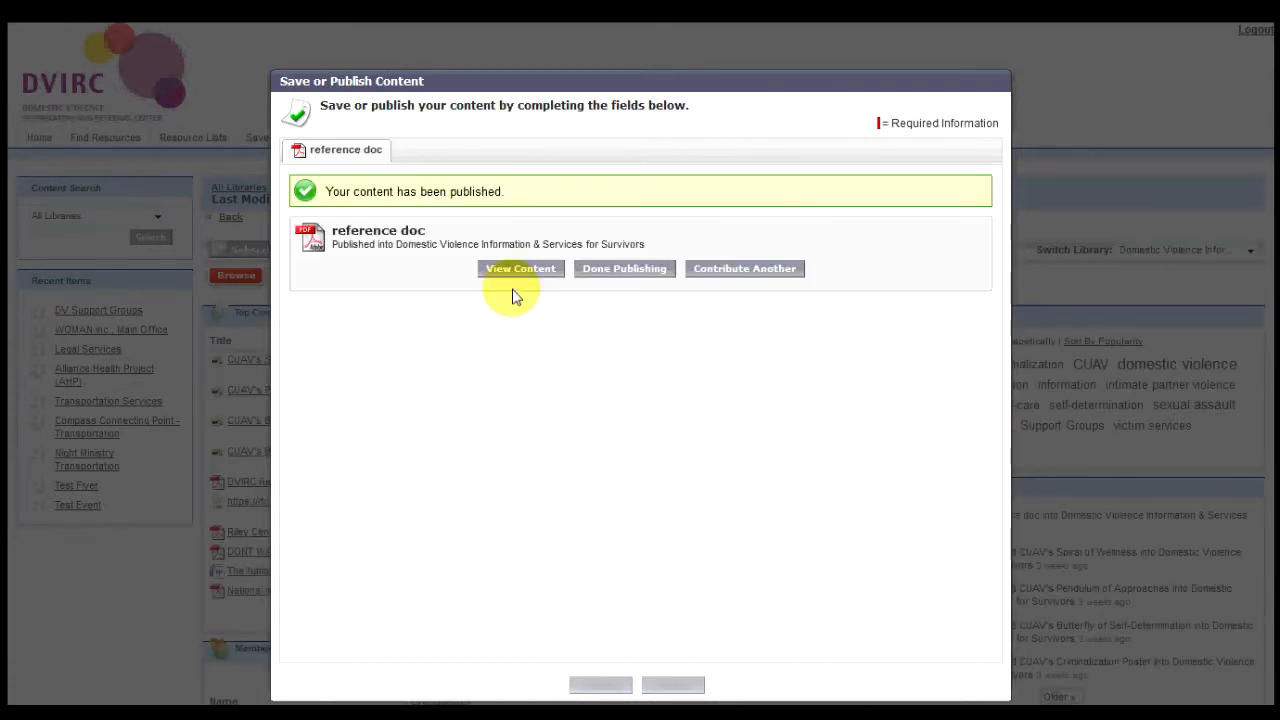
- View the published reference doc's content page and look through its available editing options
click(534, 274)
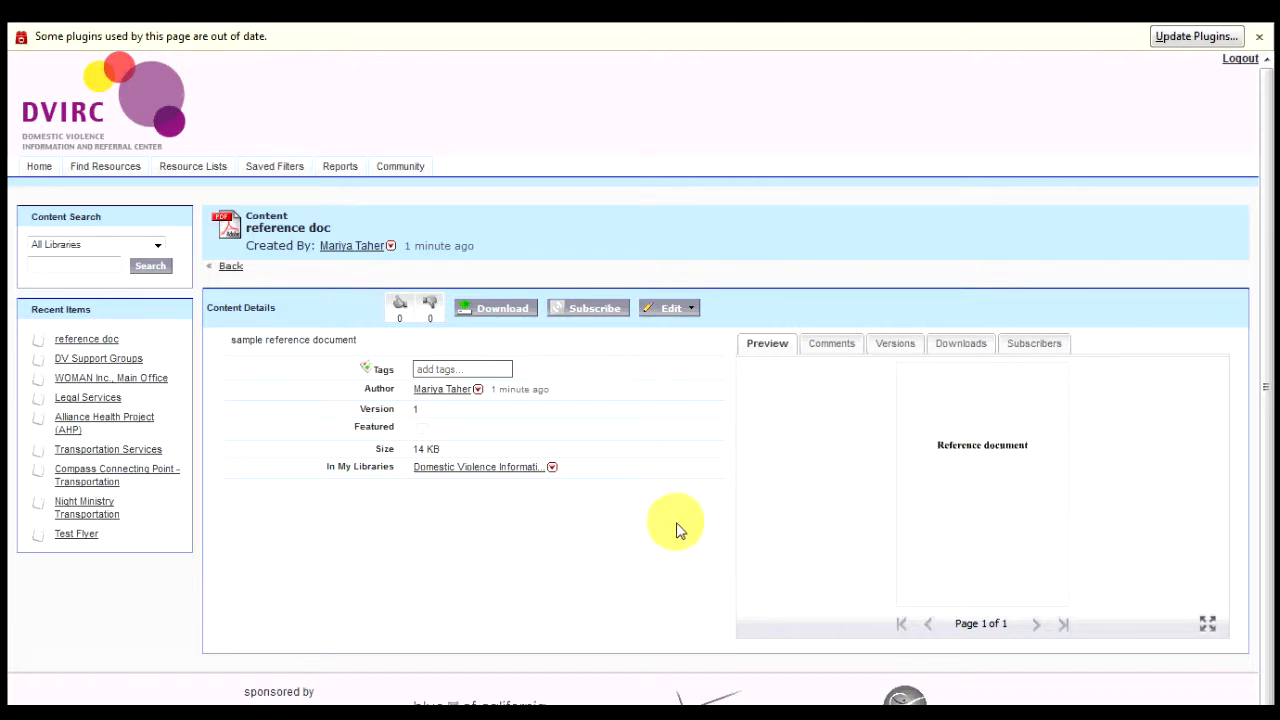
click(692, 310)
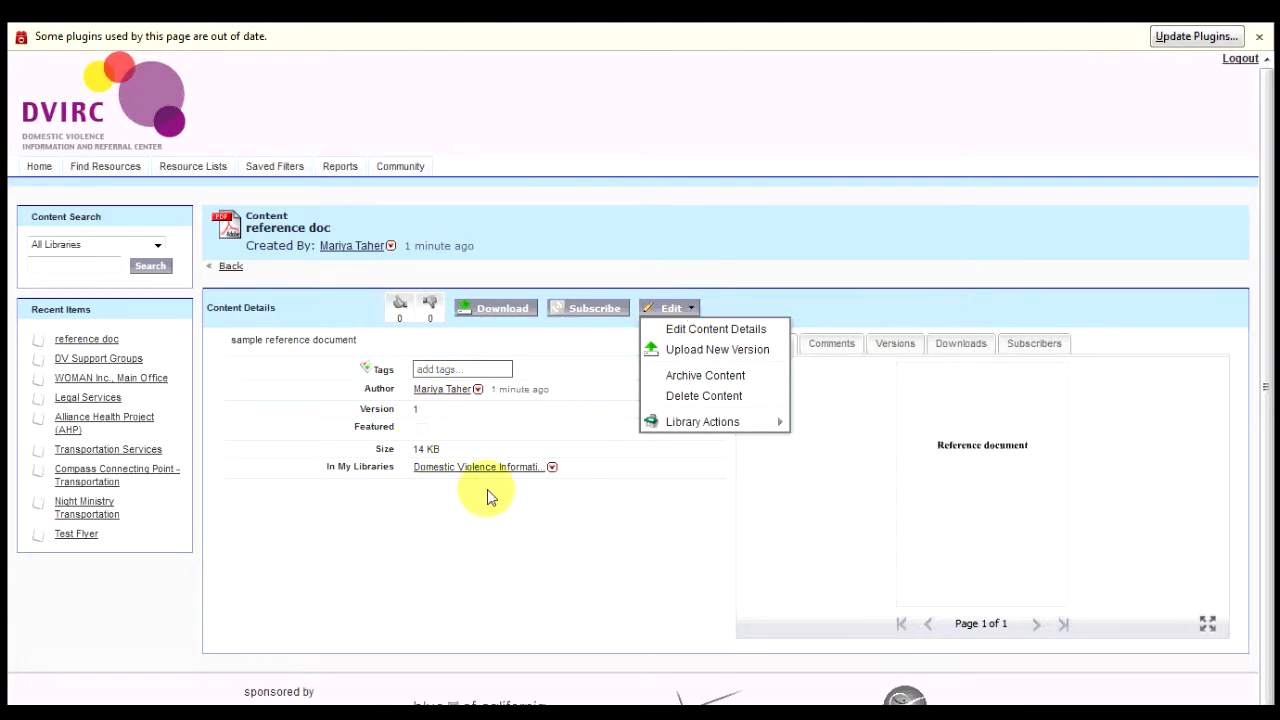
click(555, 505)
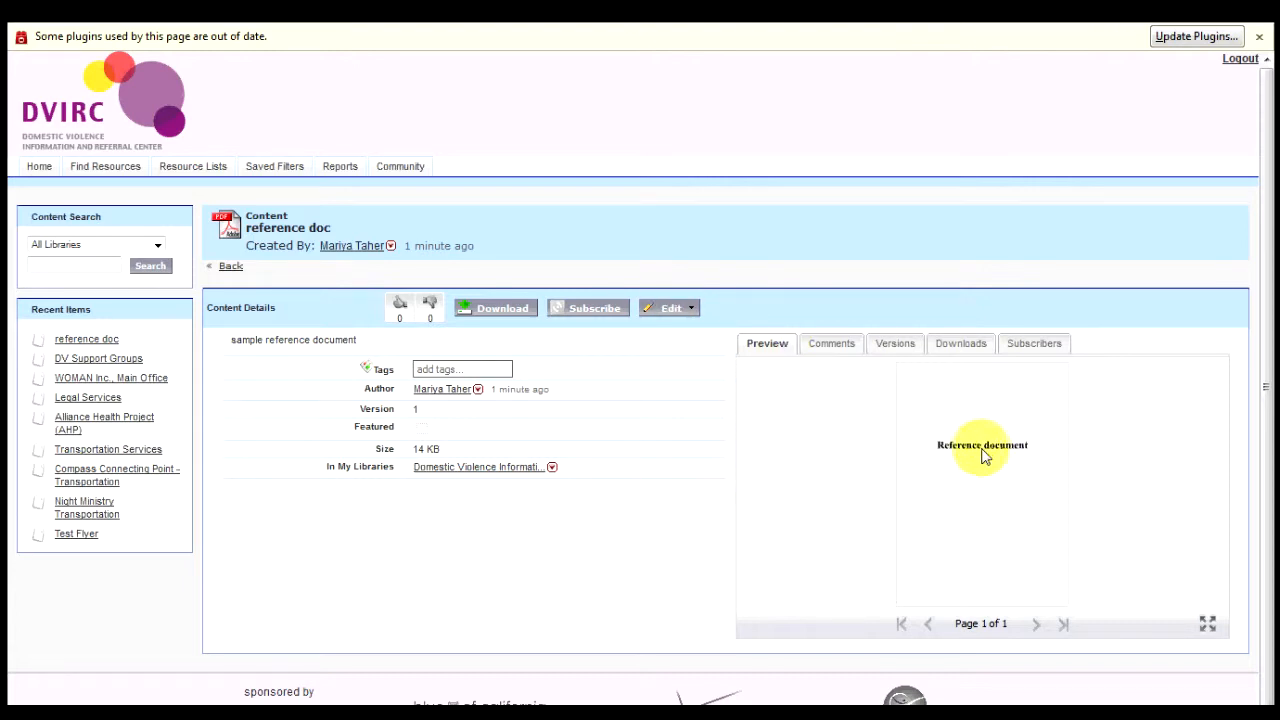
click(696, 310)
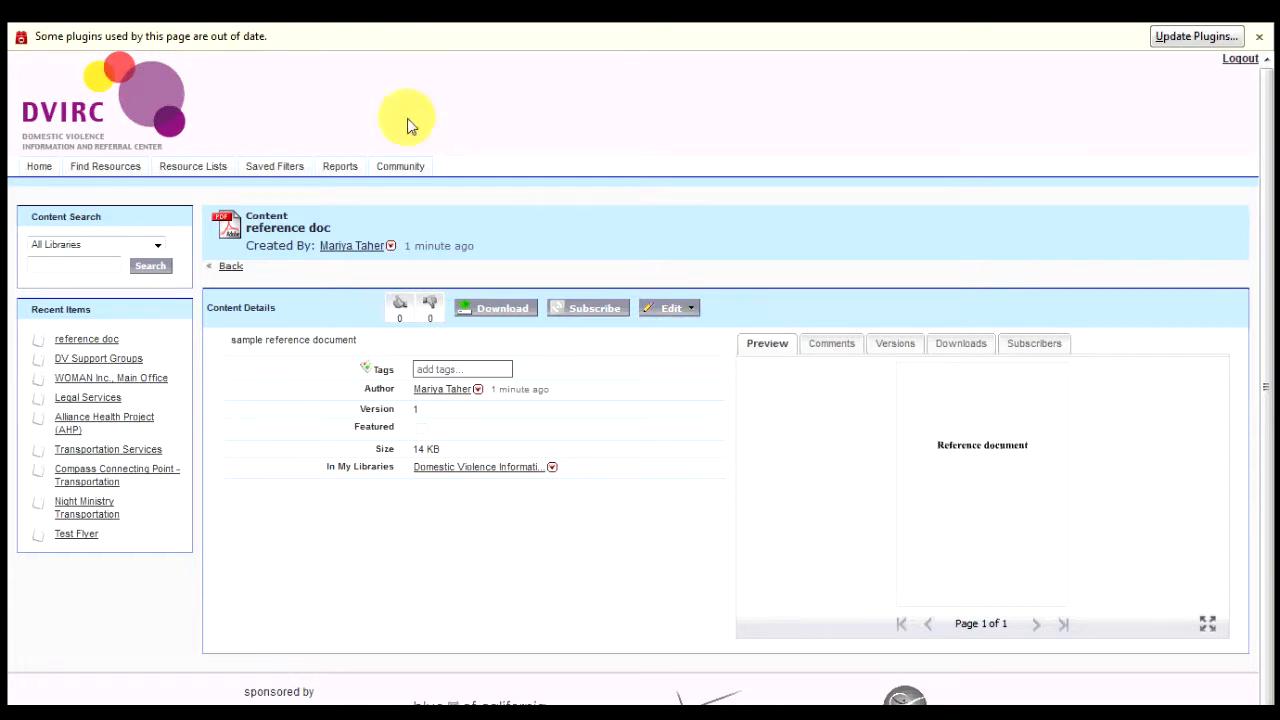
- Open the popular ideas from the Community page, read through them, and view the comments on the "Additional Features for the DVIRC" idea
click(409, 170)
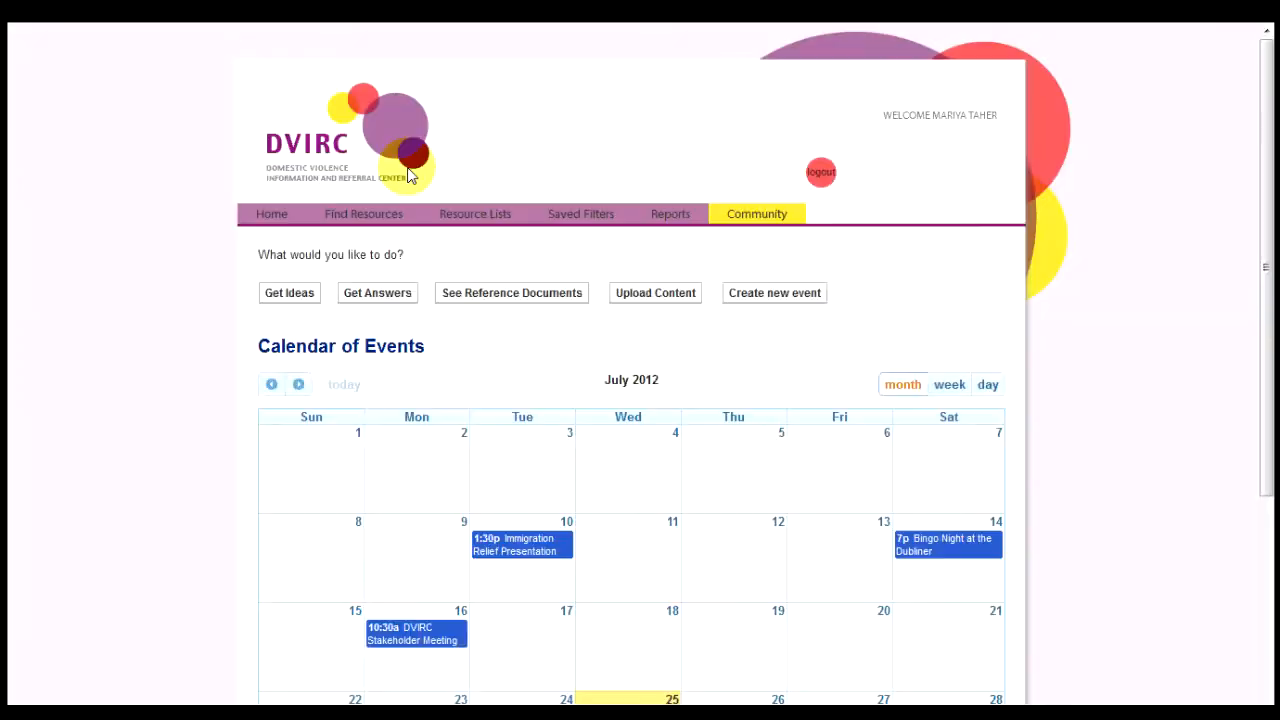
click(289, 293)
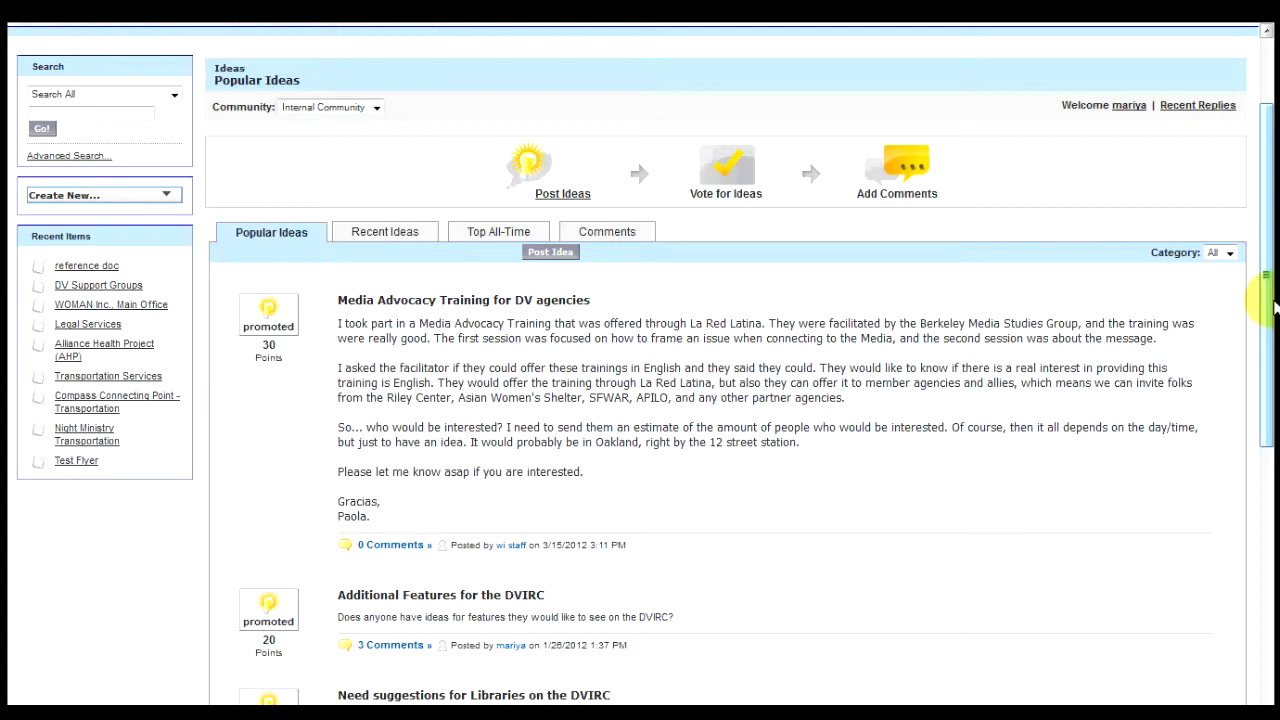
drag(1266, 286, 1268, 333)
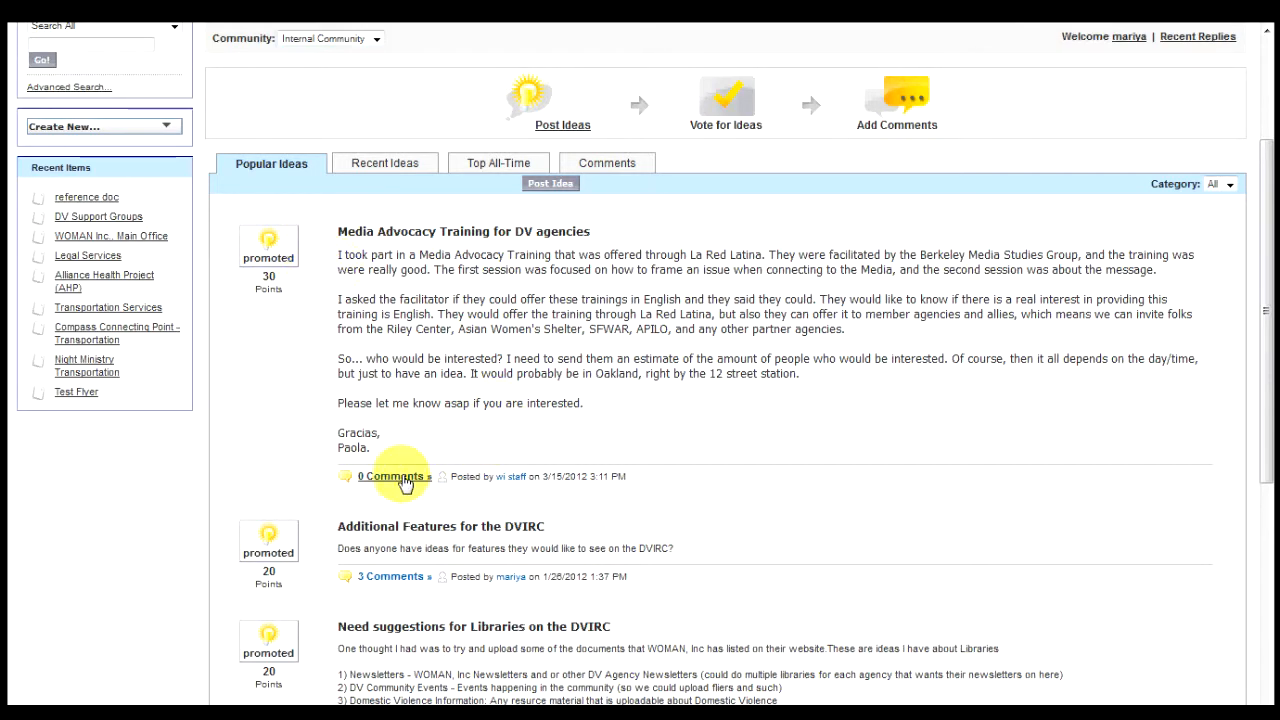
scroll(1260, 370, down, 3)
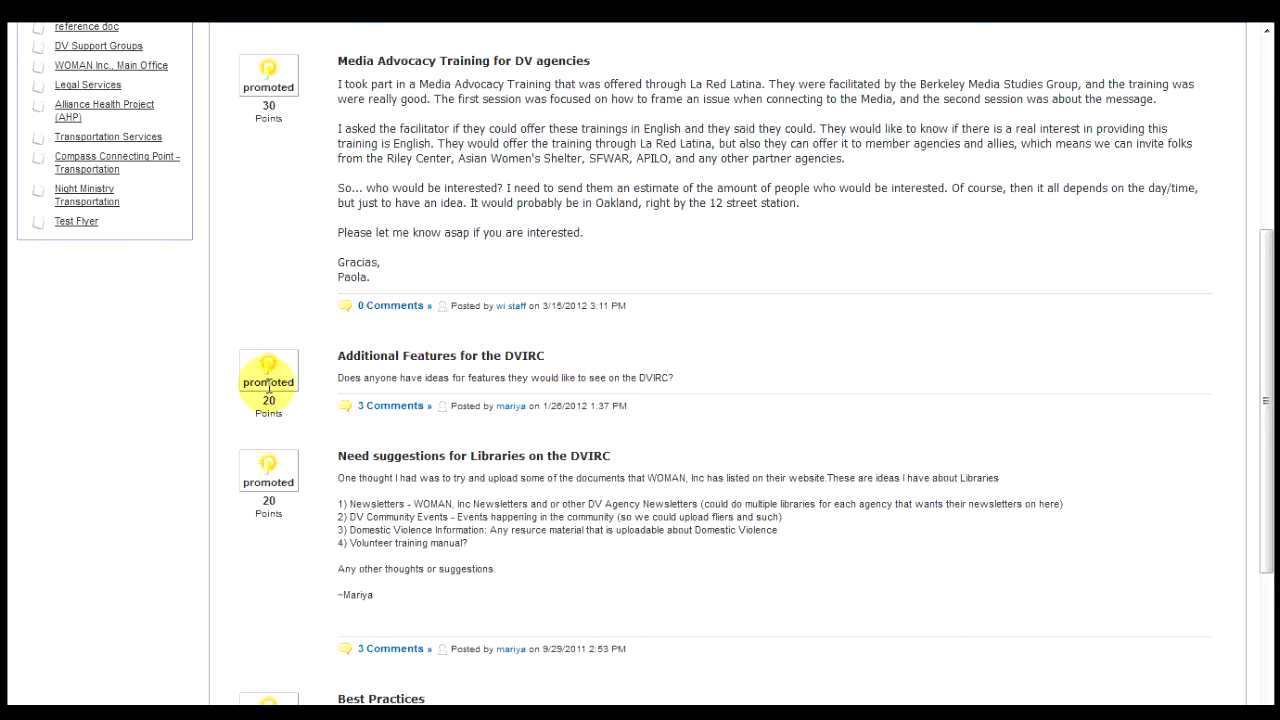
click(397, 408)
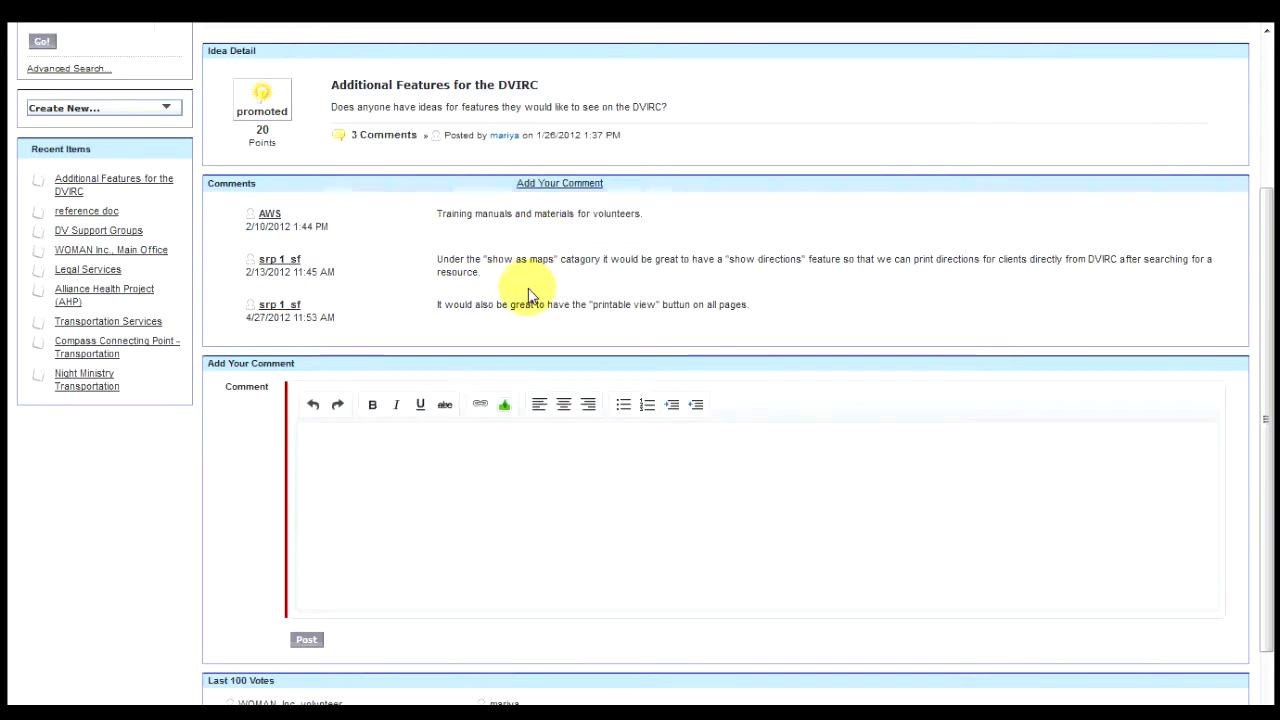
drag(1268, 498, 1268, 309)
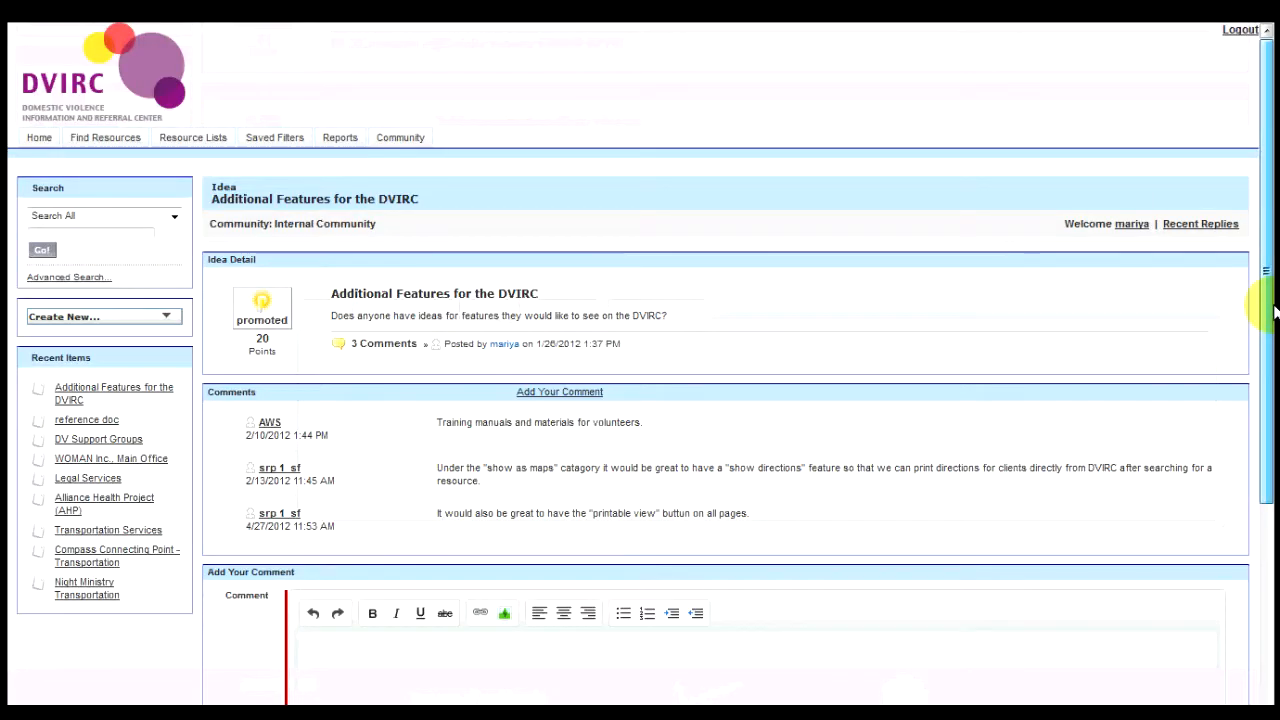
- Return to the popular ideas through the Community page and open a new idea post to view its title and description fields
click(399, 149)
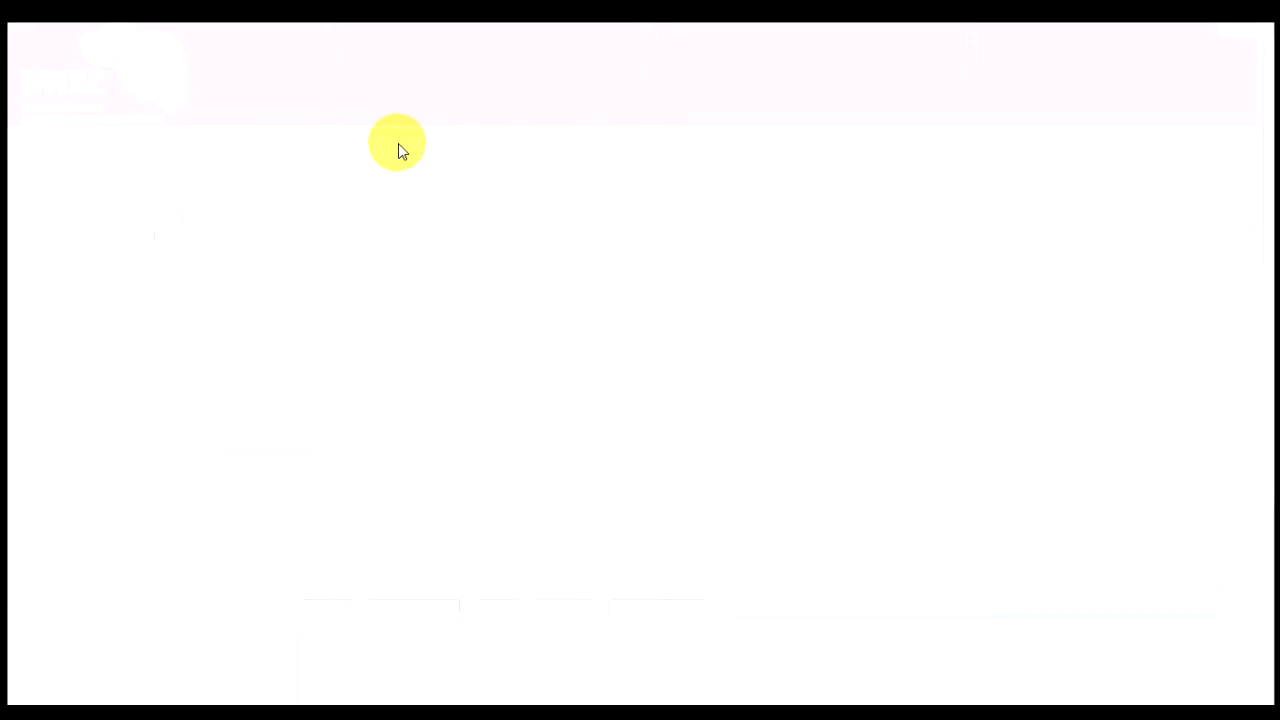
click(288, 298)
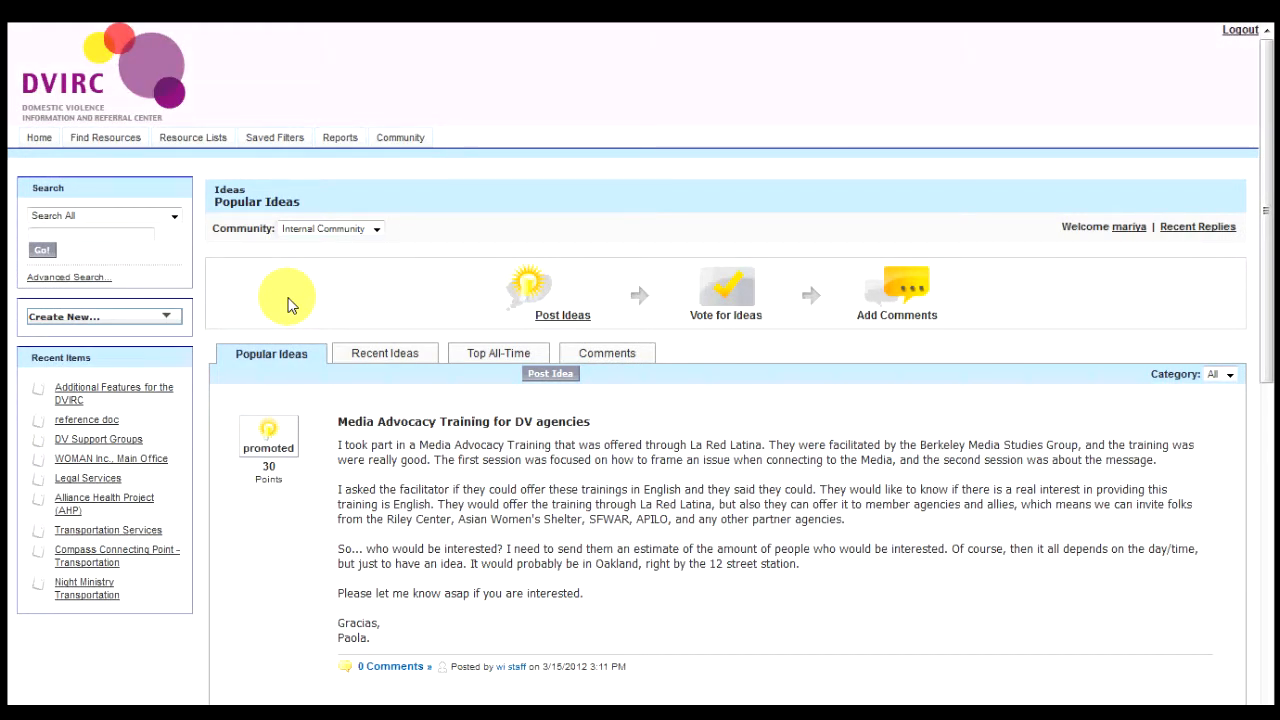
click(565, 381)
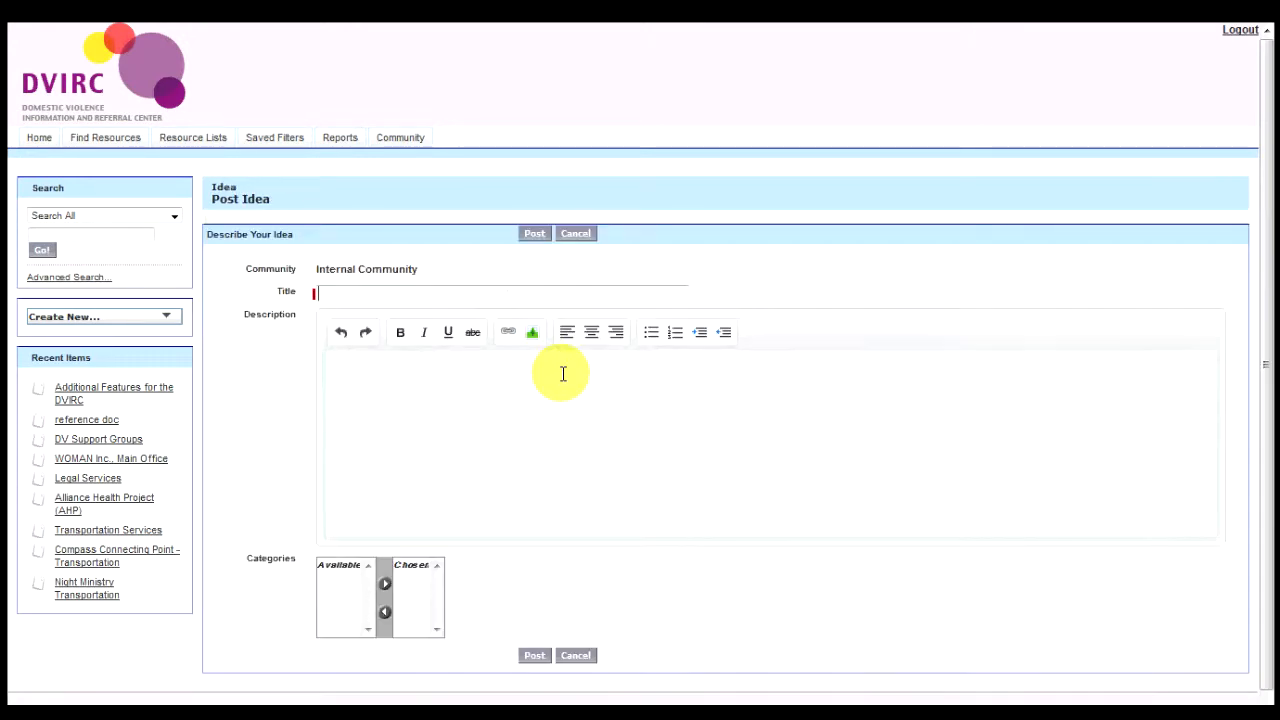
click(558, 374)
click(494, 290)
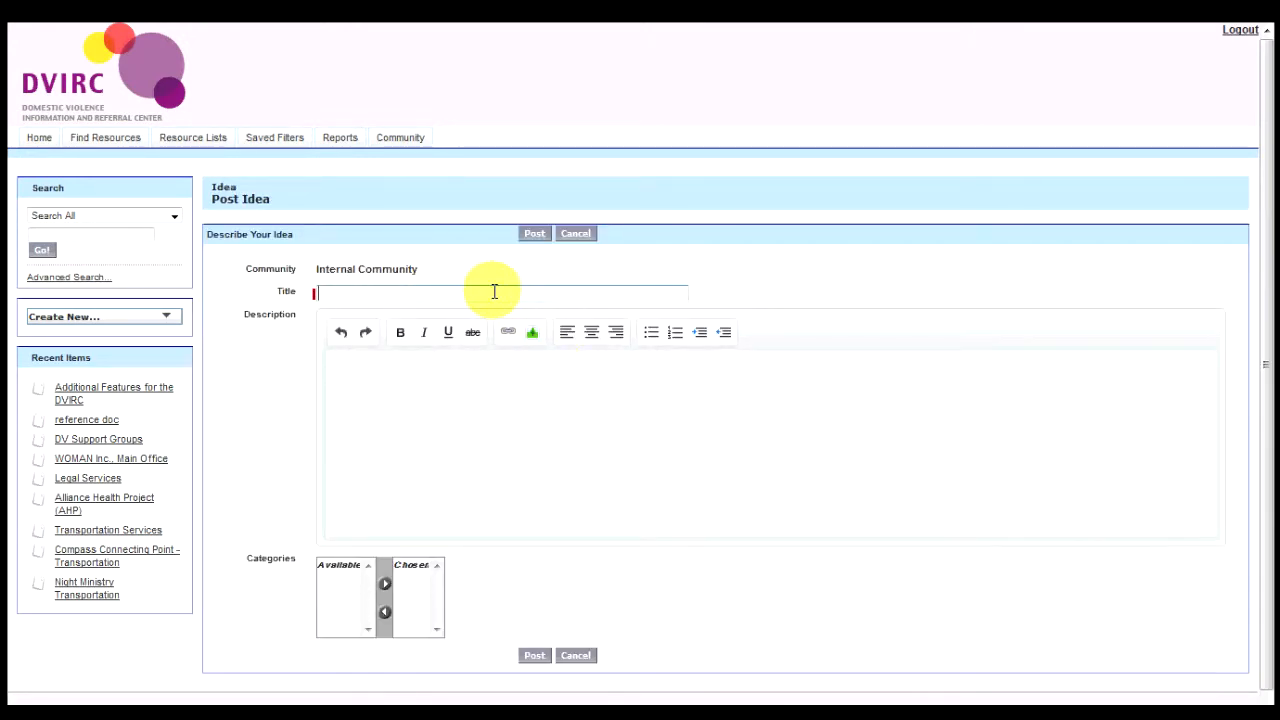
click(420, 368)
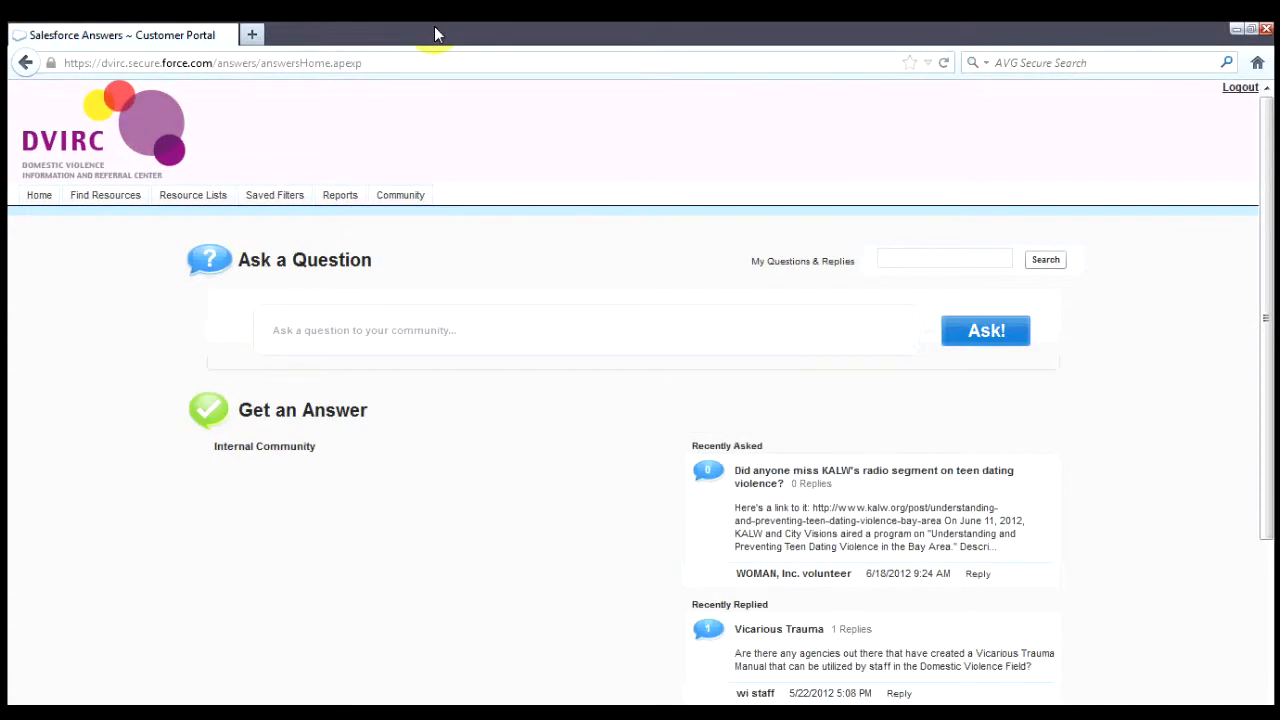
- Show the Answers page in full screen and browse the questions in Internal Community
key(F11)
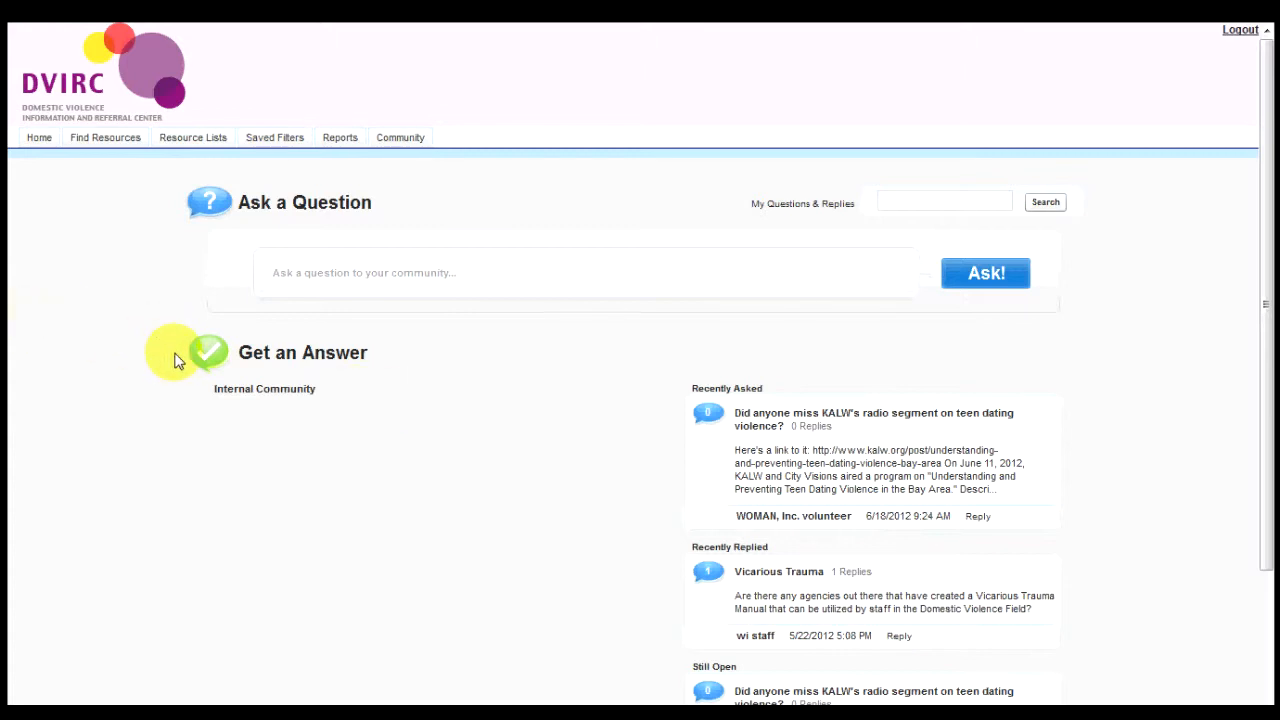
click(268, 389)
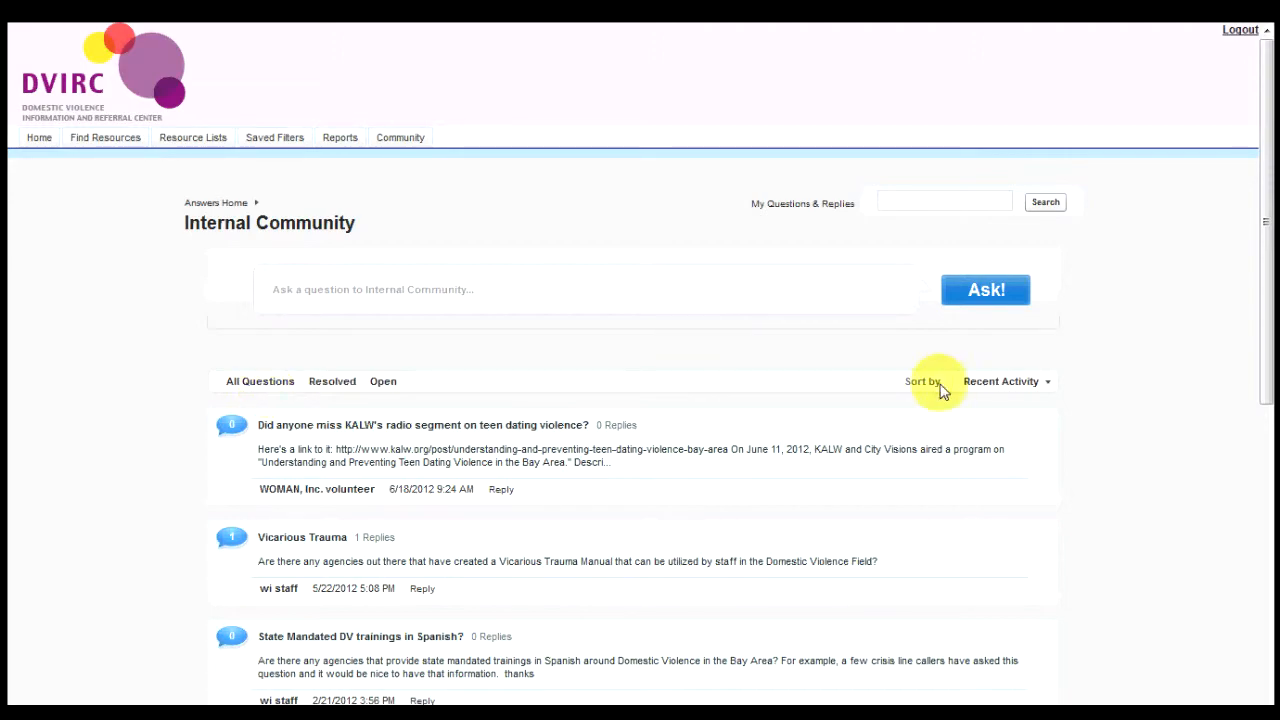
drag(1267, 205, 1260, 237)
- Check for questions similar to "Is there information on vicarious trauma?", start over without posting, and return to the Community page
click(610, 212)
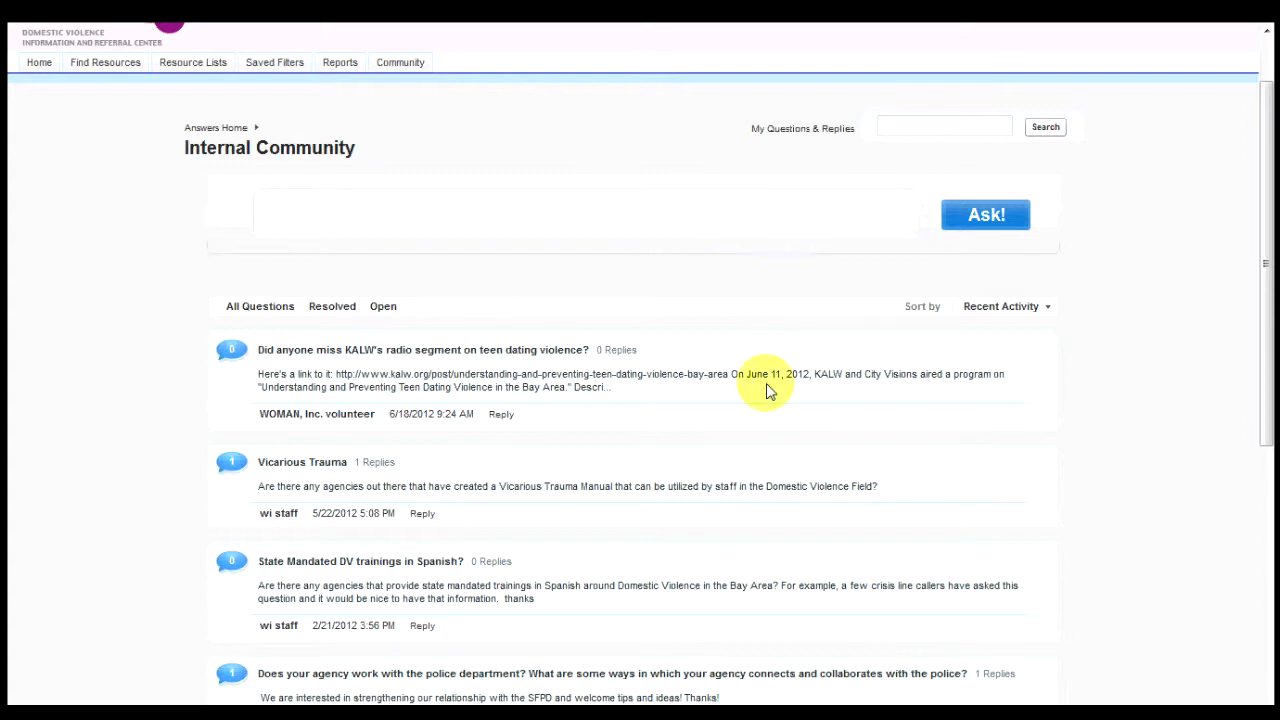
text(Is there information on vicarious trauma?)
click(985, 215)
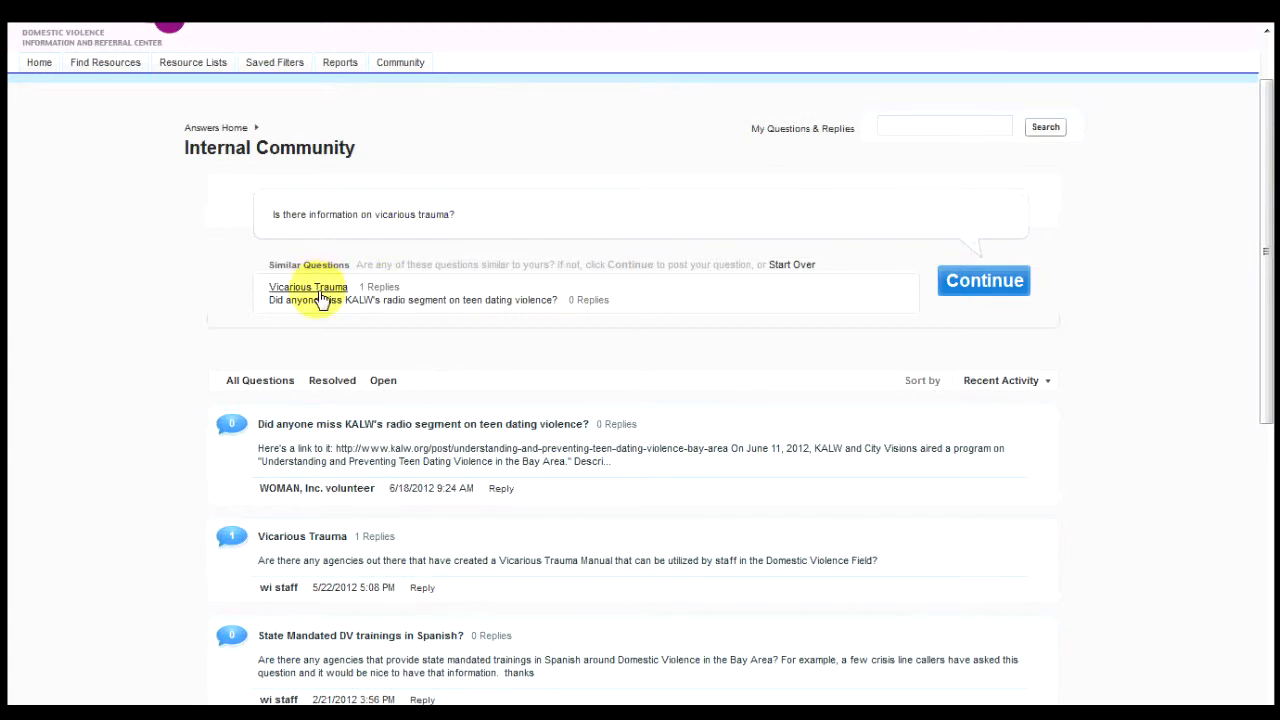
click(796, 264)
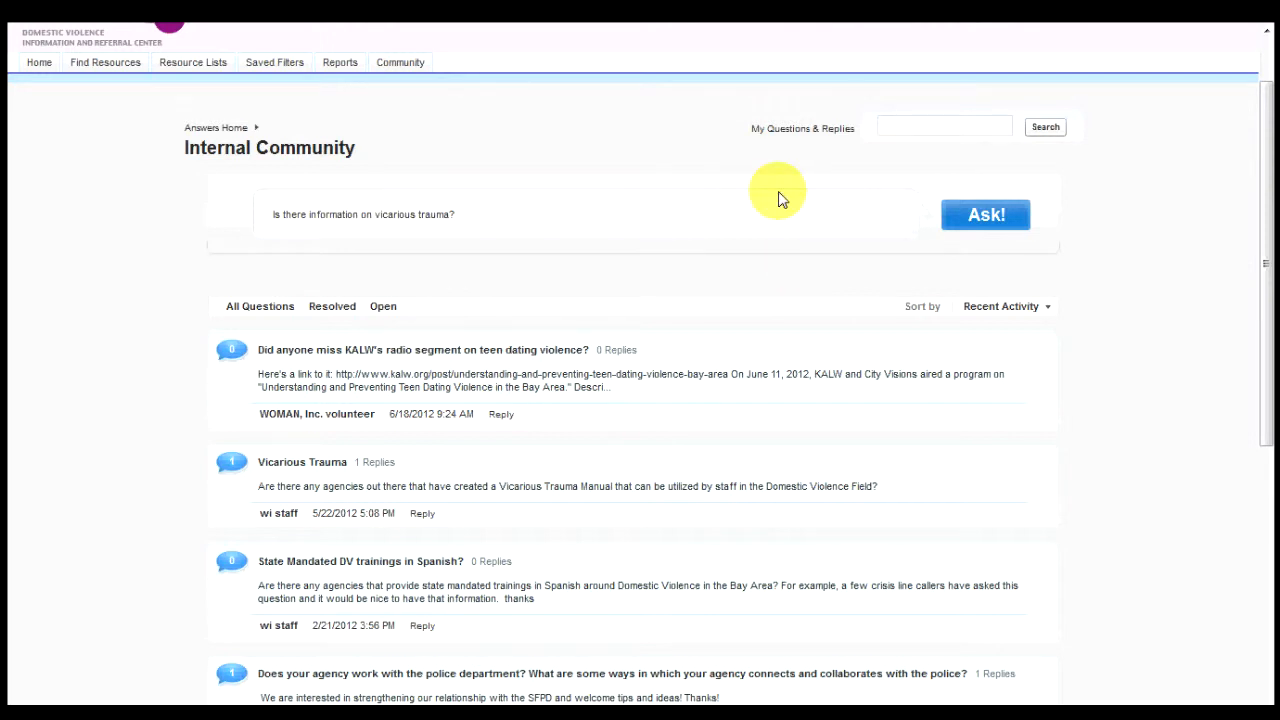
click(918, 126)
click(398, 70)
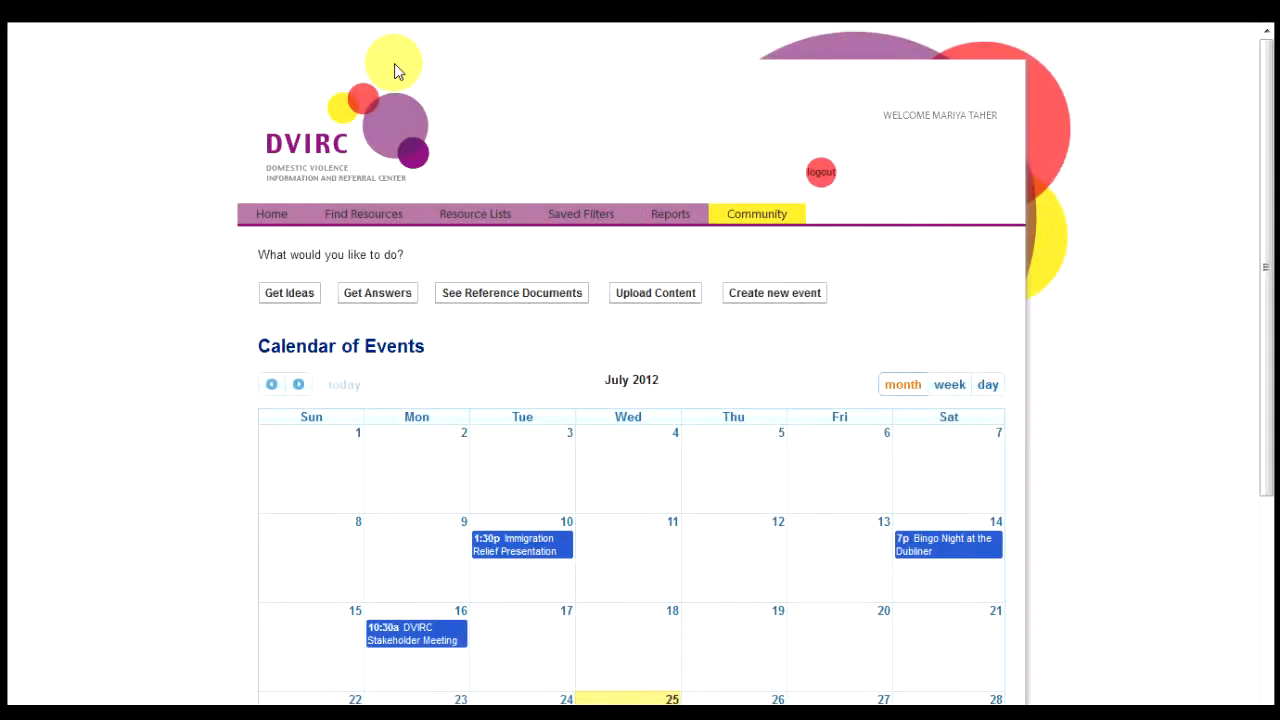